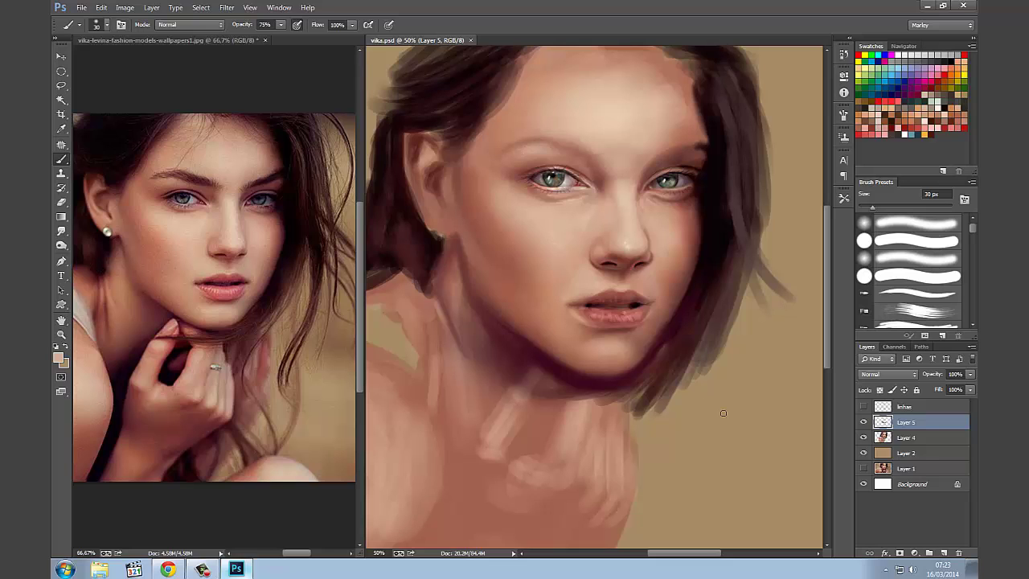
# At 66.7% zoom, merge Layer 4 with Layer 5 and add a new empty Layer 6
pyautogui.hotkey('ctrl', '+')
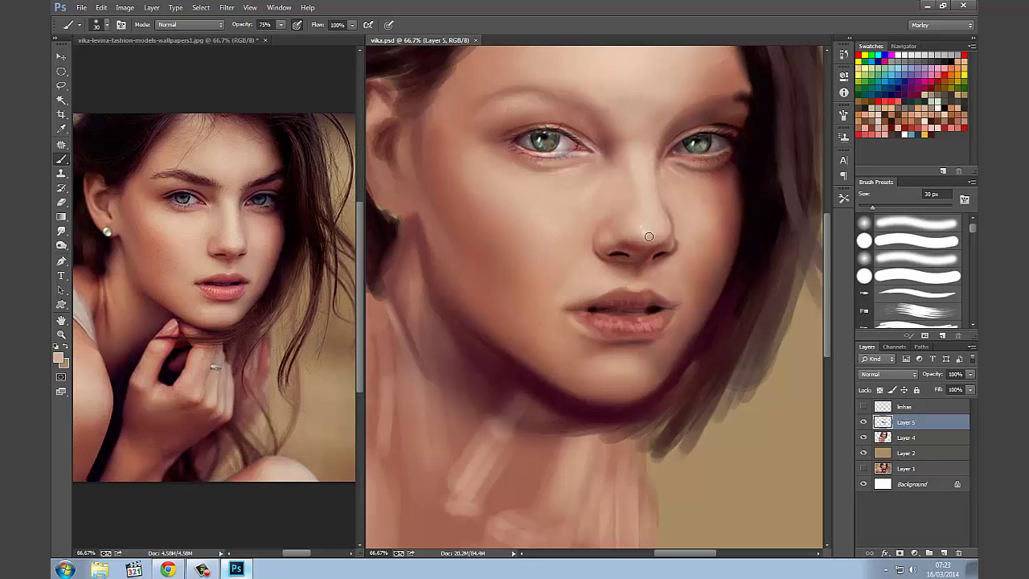
pyautogui.click(864, 423)
pyautogui.keyDown('shift'); pyautogui.click(901, 438); pyautogui.keyUp('shift')
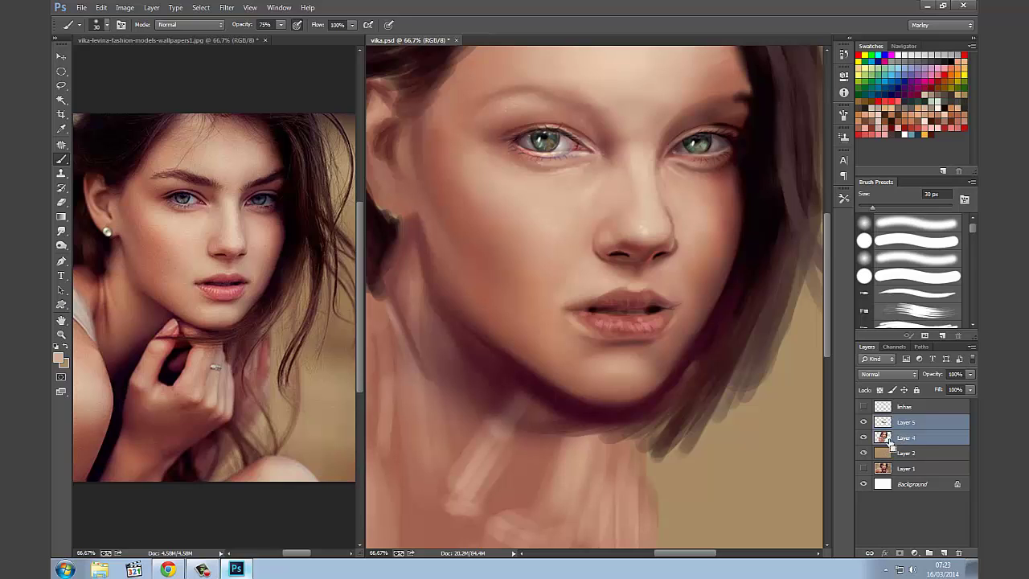
pyautogui.hotkey('ctrl', 'e')
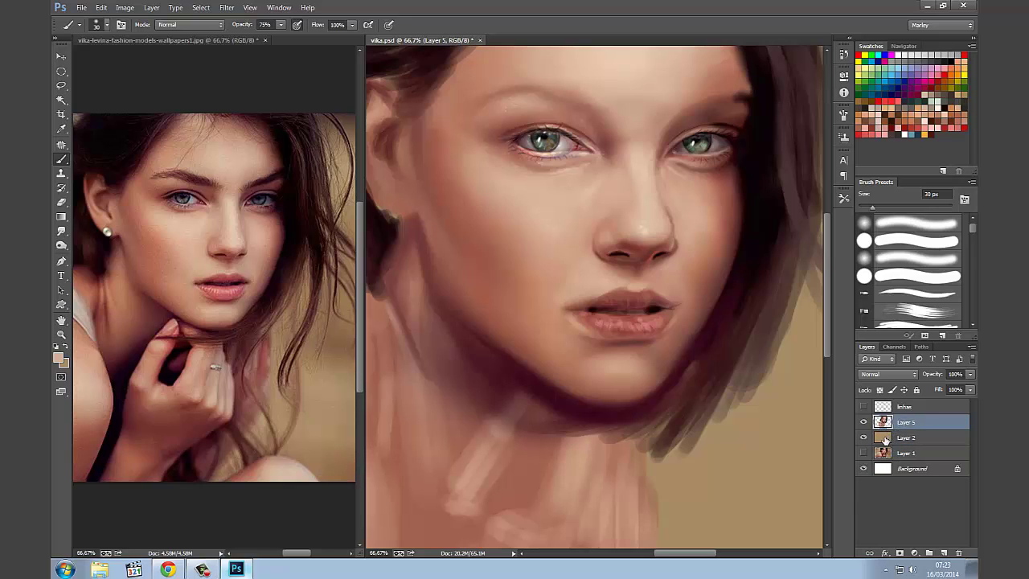
pyautogui.hotkey('ctrl', 'shift', 'alt', 'n')
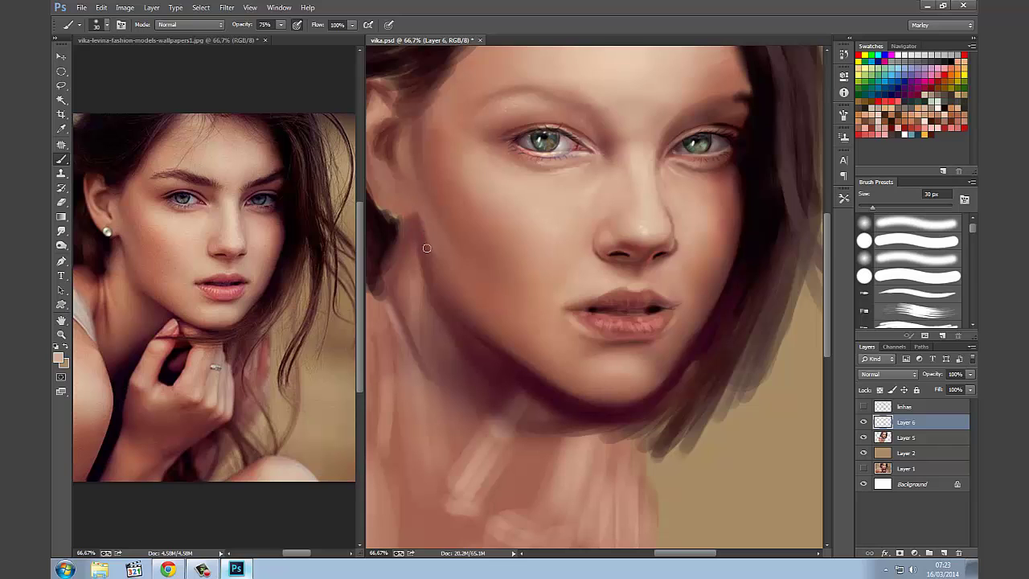
# Sample dark hair and skin tones and paint deeper shadows beside the ear with a 40–50 px brush
pyautogui.moveTo(432, 265); pyautogui.dragTo(470, 305)
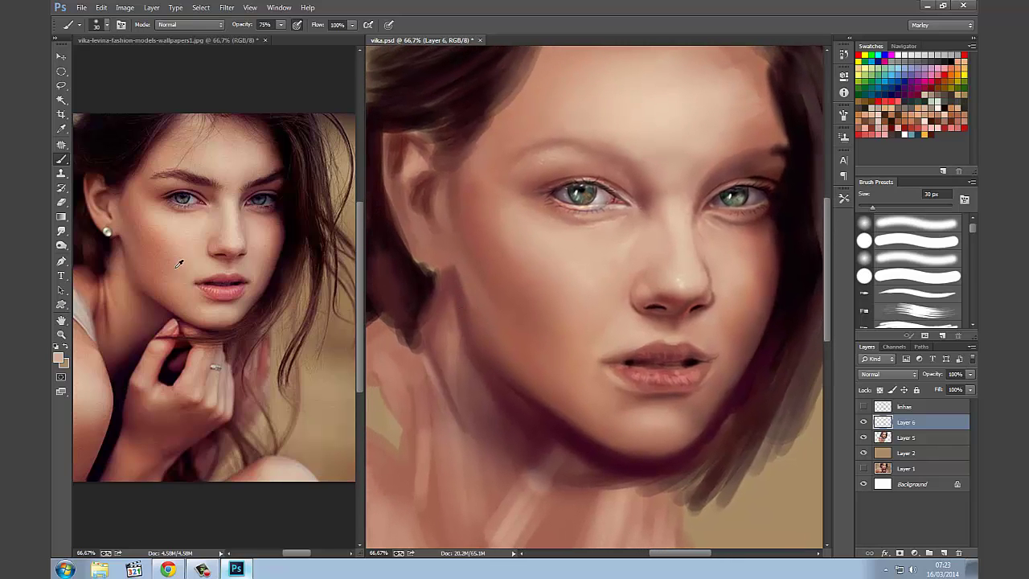
pyautogui.keyDown('alt'); pyautogui.click(115, 206); pyautogui.keyUp('alt')
pyautogui.keyDown('alt'); pyautogui.click(403, 142); pyautogui.keyUp('alt')
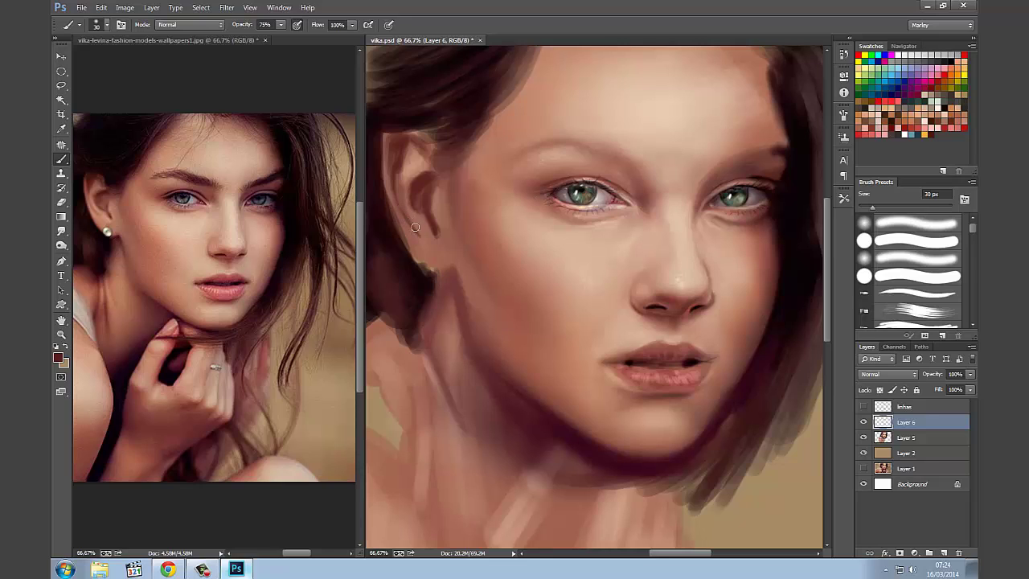
pyautogui.keyDown('alt'); pyautogui.click(146, 211); pyautogui.keyUp('alt')
pyautogui.press(']')
pyautogui.press(']')
pyautogui.press('[')
pyautogui.press(']')
pyautogui.keyDown('alt'); pyautogui.click(123, 235); pyautogui.keyUp('alt')
pyautogui.keyDown('alt'); pyautogui.click(451, 99); pyautogui.keyUp('alt')
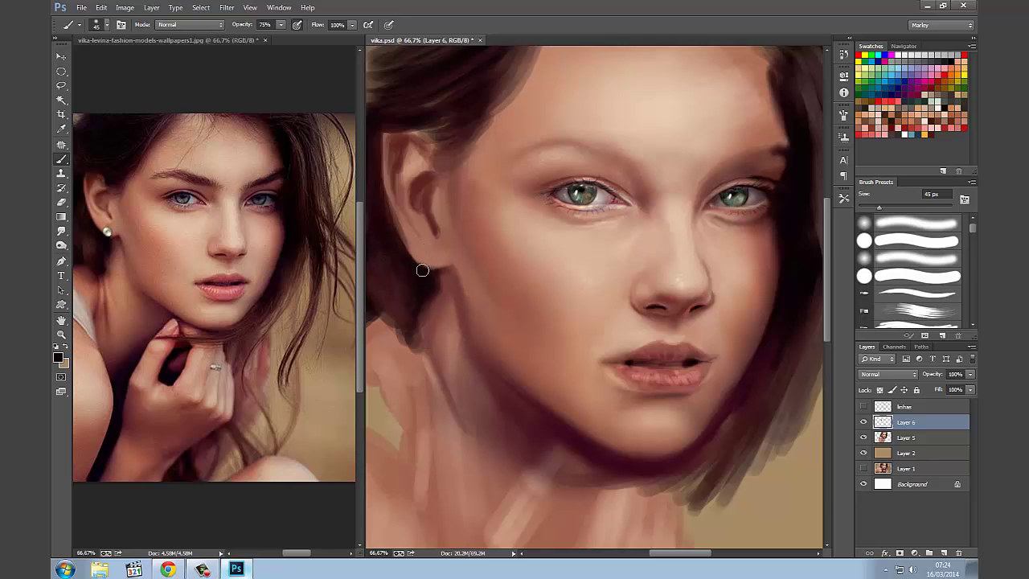
# Sample a brown tone and size the brush between 90 and 200 px
pyautogui.keyDown('alt'); pyautogui.click(495, 346); pyautogui.keyUp('alt')
pyautogui.press(']')
pyautogui.press(']')
pyautogui.press(']')
pyautogui.press(']')
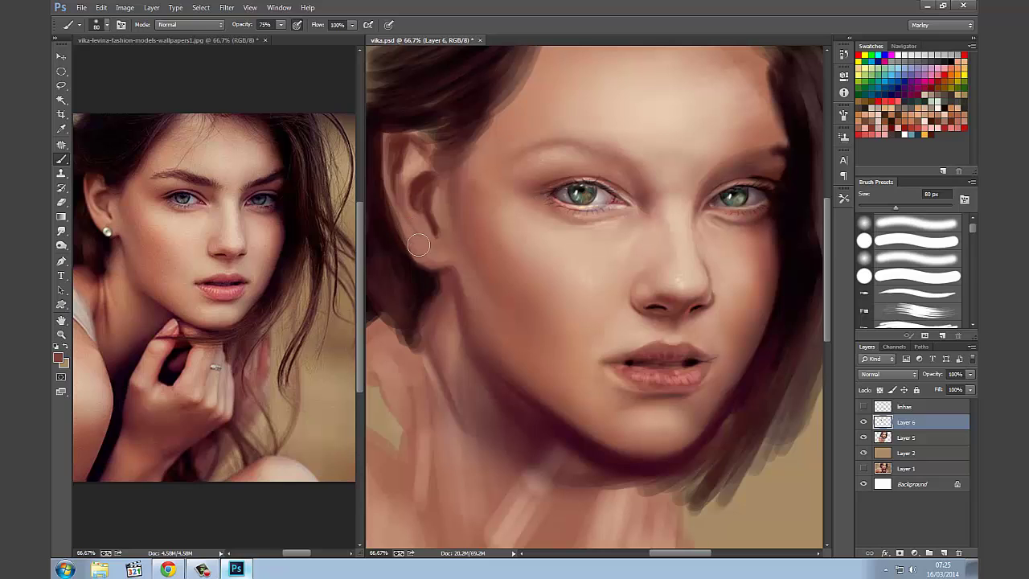
pyautogui.press(']')
pyautogui.press(']')
pyautogui.press(']')
pyautogui.press(']')
pyautogui.press(']')
pyautogui.press(']')
pyautogui.press('[')
pyautogui.press('[')
pyautogui.press('[')
pyautogui.press('[')
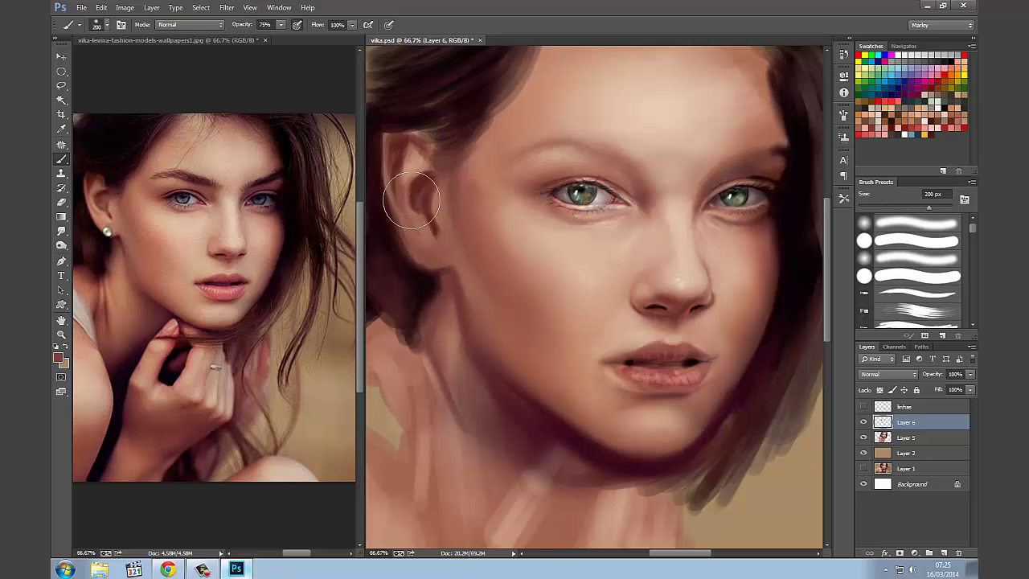
pyautogui.press('[')
pyautogui.press(']')
pyautogui.press(']')
pyautogui.press(']')
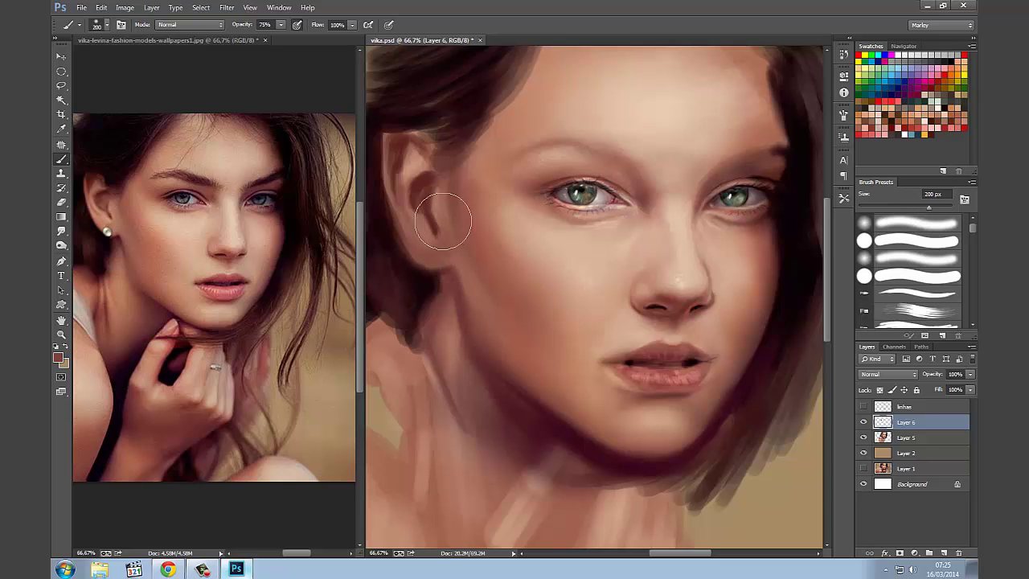
pyautogui.press('[')
pyautogui.press('[')
pyautogui.press(']')
pyautogui.press(']')
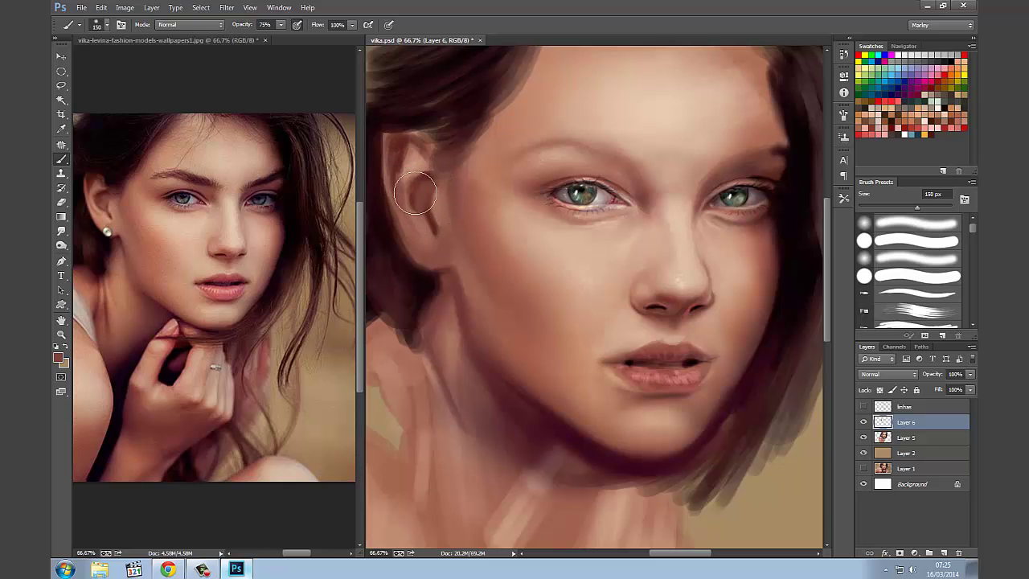
# Sample darker and light skin tones and repaint the ear with lighter strokes
pyautogui.keyDown('alt'); pyautogui.click(405, 141); pyautogui.keyUp('alt')
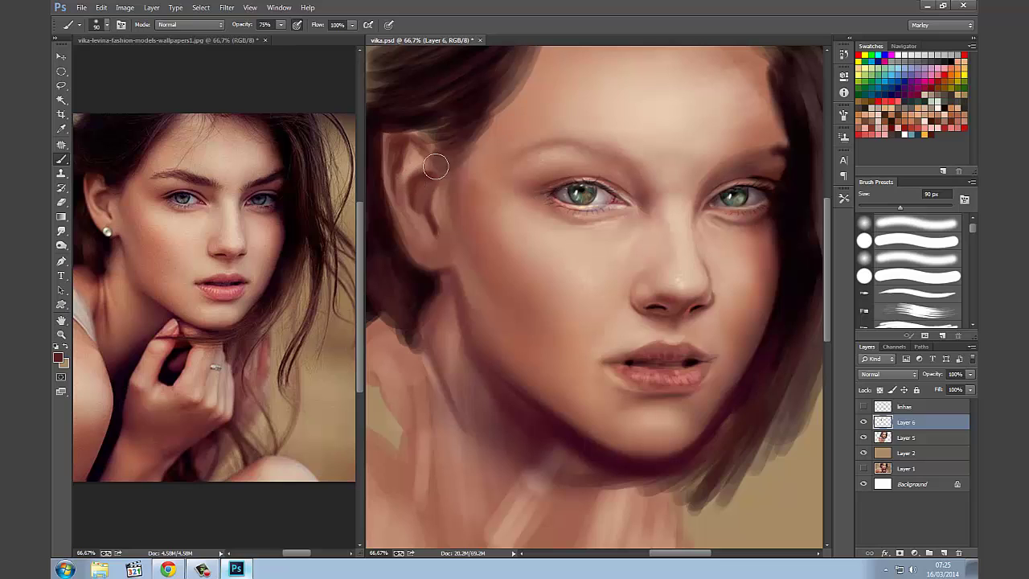
pyautogui.press(']')
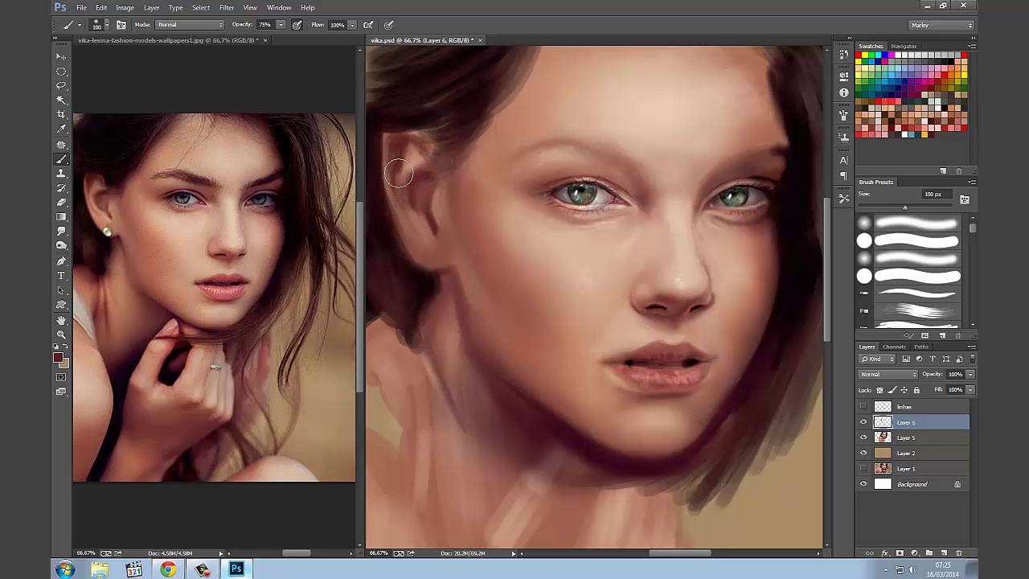
pyautogui.press(']')
pyautogui.press(']')
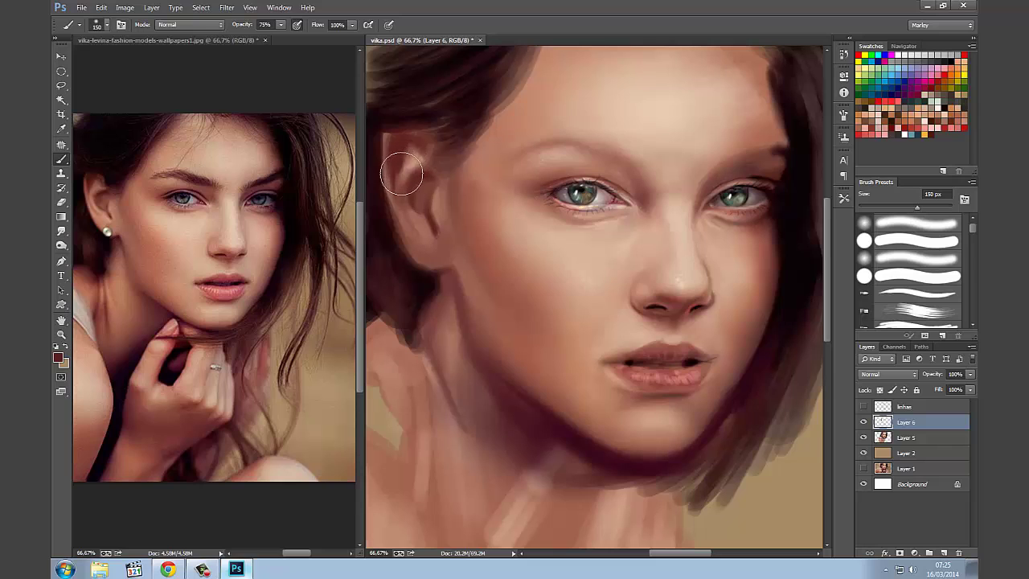
pyautogui.press(']')
pyautogui.press(']')
pyautogui.press(']')
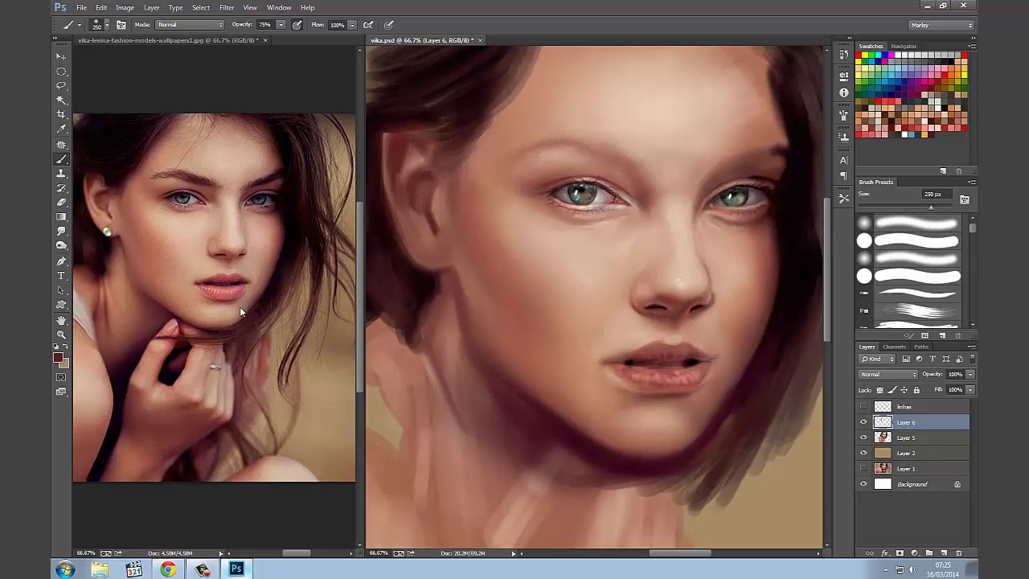
pyautogui.keyDown('alt'); pyautogui.click(158, 244); pyautogui.keyUp('alt')
pyautogui.press('[')
pyautogui.press('[')
pyautogui.press('[')
pyautogui.moveTo(424, 150); pyautogui.dragTo(405, 165)
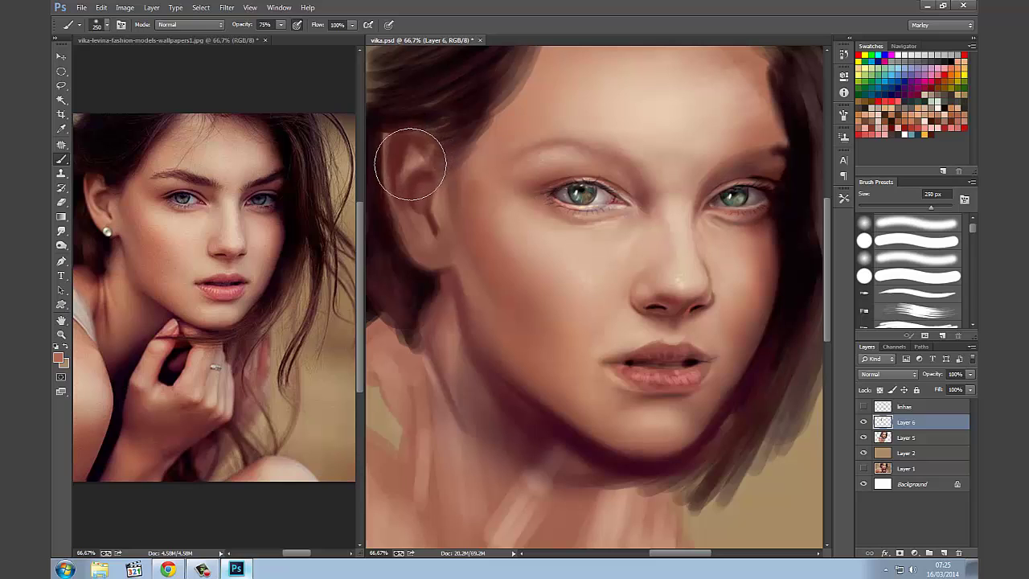
pyautogui.press('[')
pyautogui.press('[')
pyautogui.press('[')
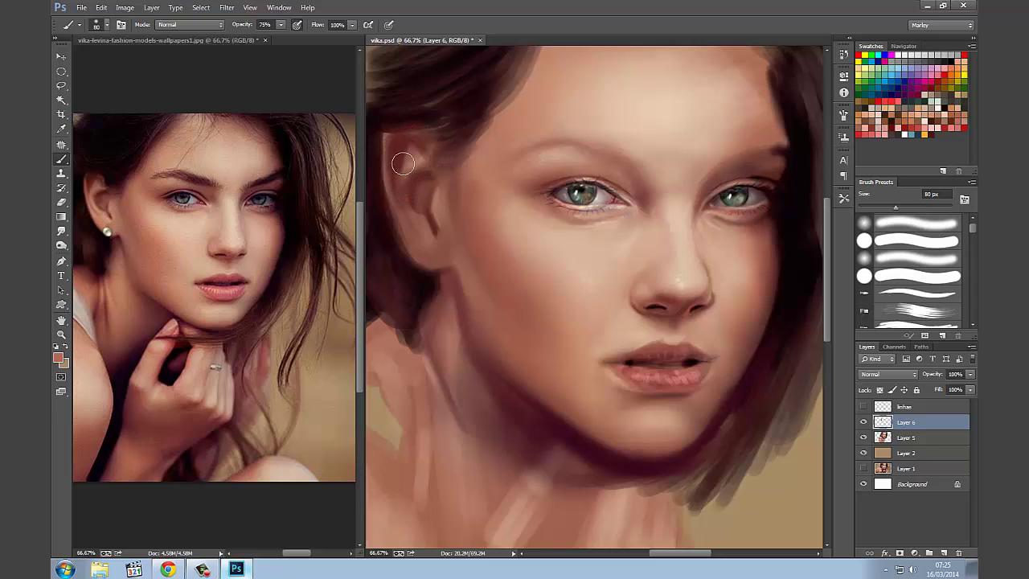
pyautogui.moveTo(404, 163)
pyautogui.mouseDown()
pyautogui.moveTo(411, 153)
pyautogui.moveTo(399, 188)
pyautogui.moveTo(414, 161)
pyautogui.mouseUp()
# Blend the ear into a rounder shape, varying the brush between 50 and 200 px
pyautogui.press(']')
pyautogui.press('[')
pyautogui.press('[')
pyautogui.press('[')
pyautogui.press(']')
pyautogui.press(']')
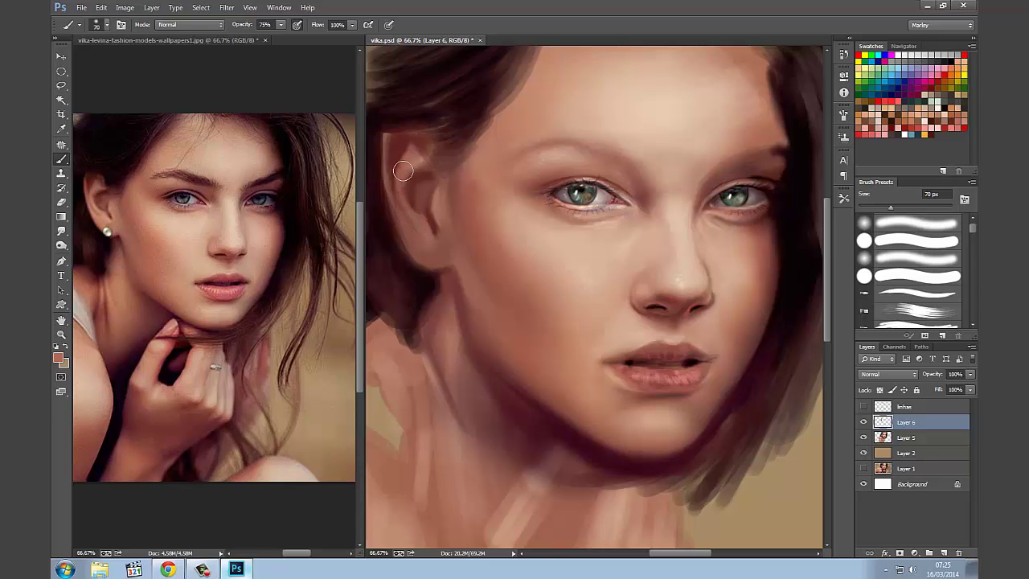
pyautogui.press('[')
pyautogui.press('[')
pyautogui.press(']')
pyautogui.press(']')
pyautogui.press(']')
pyautogui.press('[')
pyautogui.press('[')
pyautogui.press('[')
pyautogui.press(']')
pyautogui.press(']')
pyautogui.press(']')
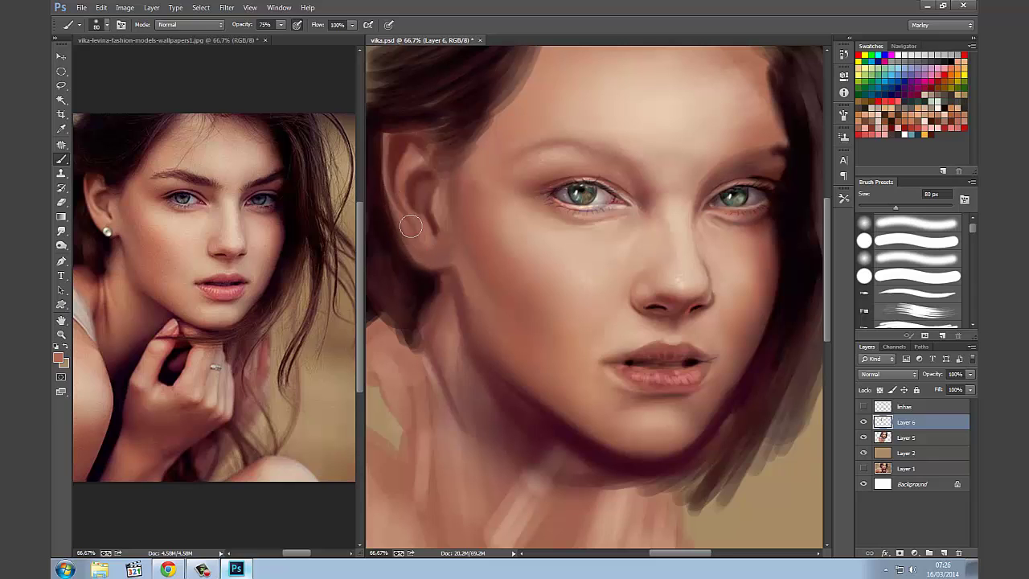
pyautogui.press(']')
pyautogui.press(']')
pyautogui.press('[')
pyautogui.press('[')
pyautogui.press('[')
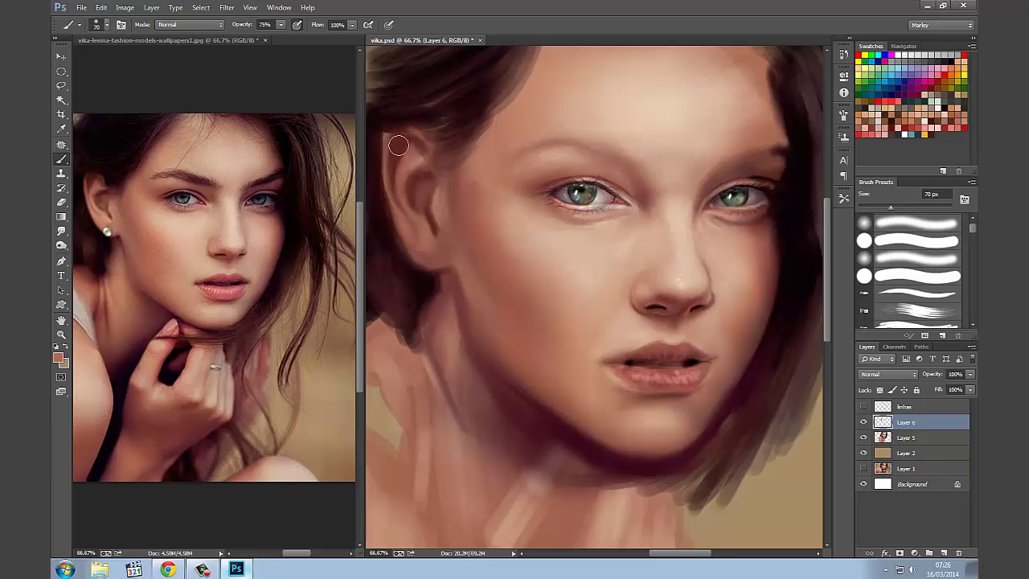
pyautogui.press(']')
pyautogui.press(']')
pyautogui.press(']')
pyautogui.press(']')
pyautogui.press(']')
pyautogui.press(']')
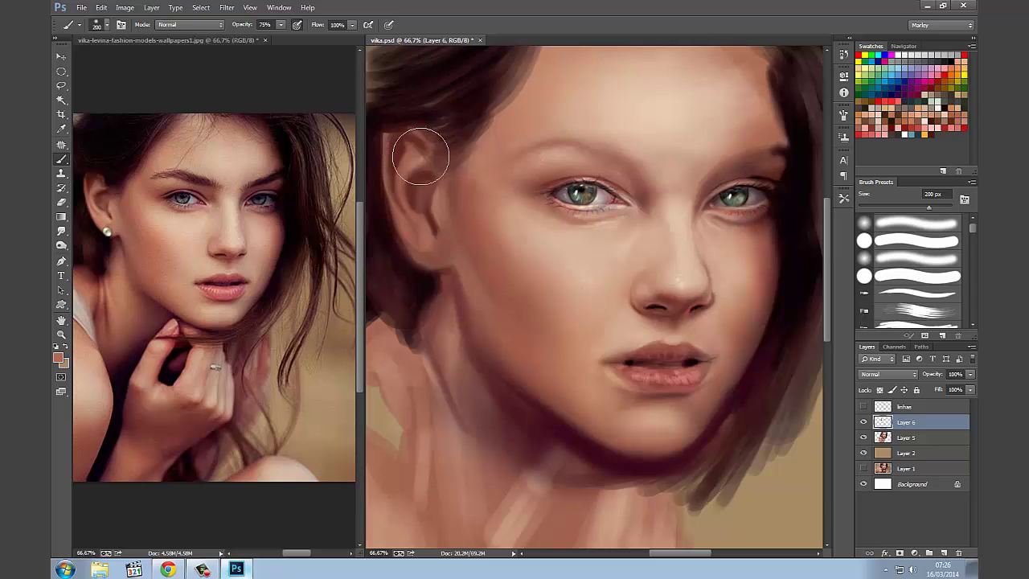
pyautogui.press('[')
pyautogui.press(']')
pyautogui.press(']')
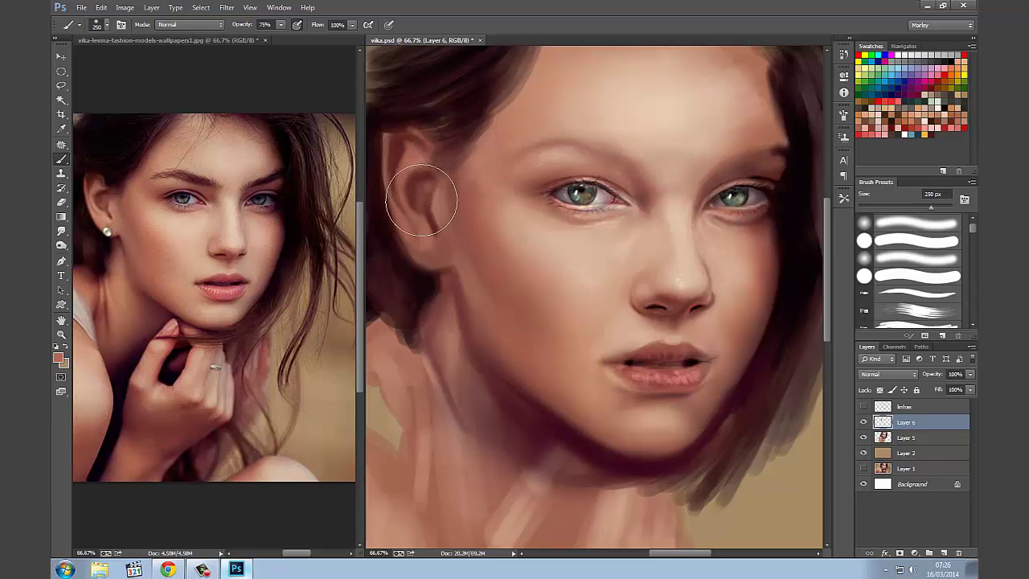
pyautogui.press('[')
pyautogui.press('[')
pyautogui.press('[')
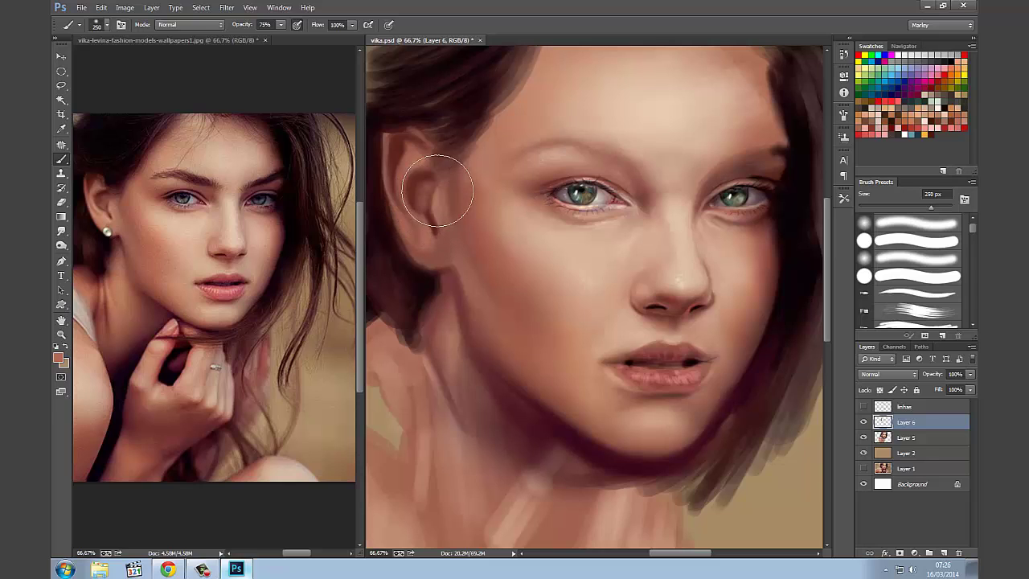
# Darken the shadow along the earlobe and jaw, and lighten the ear rim
pyautogui.moveTo(444, 215); pyautogui.dragTo(447, 265)
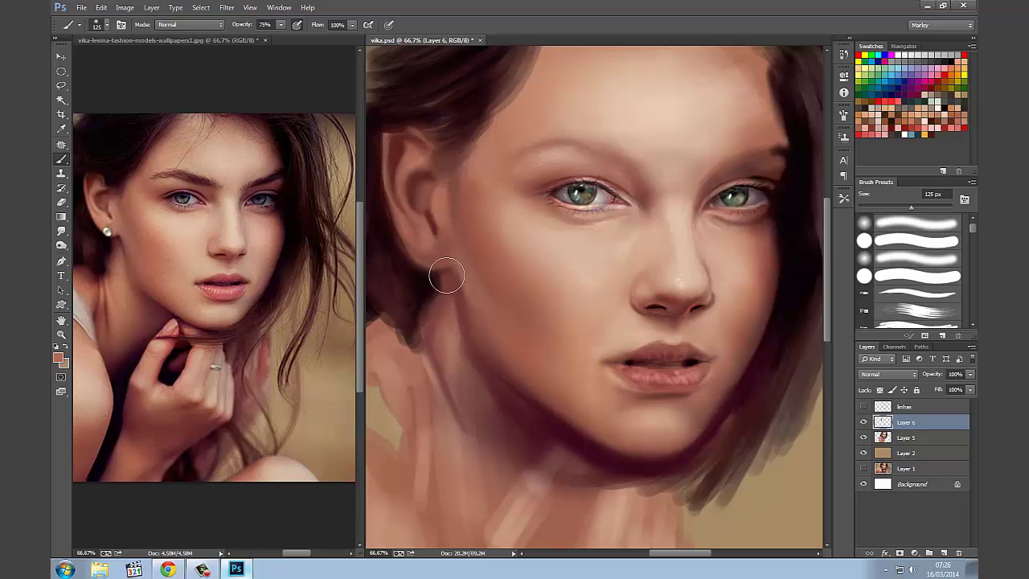
pyautogui.press(']')
pyautogui.press(']')
pyautogui.press(']')
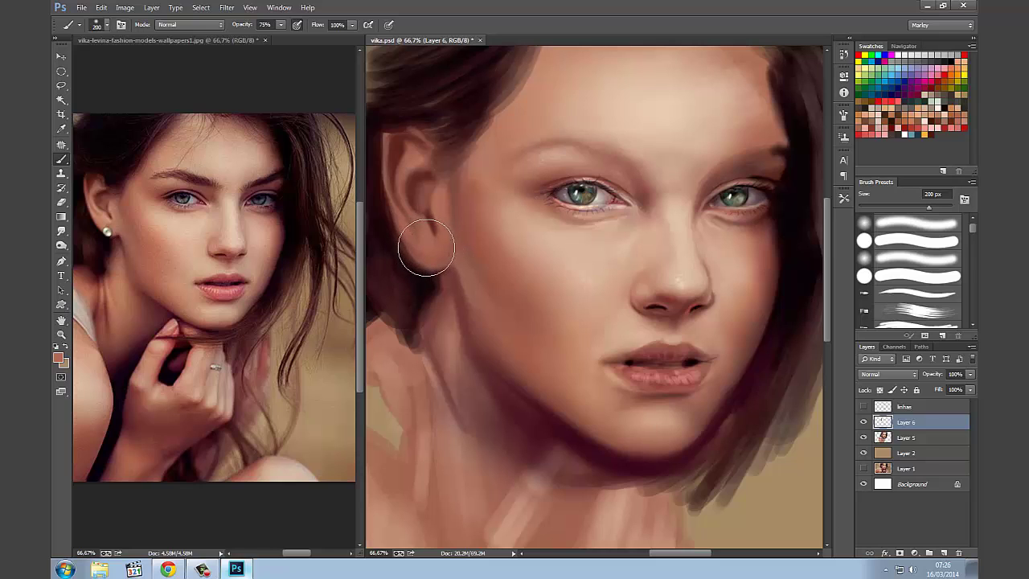
pyautogui.moveTo(432, 246); pyautogui.dragTo(426, 238)
pyautogui.press('[')
pyautogui.press('[')
pyautogui.press('[')
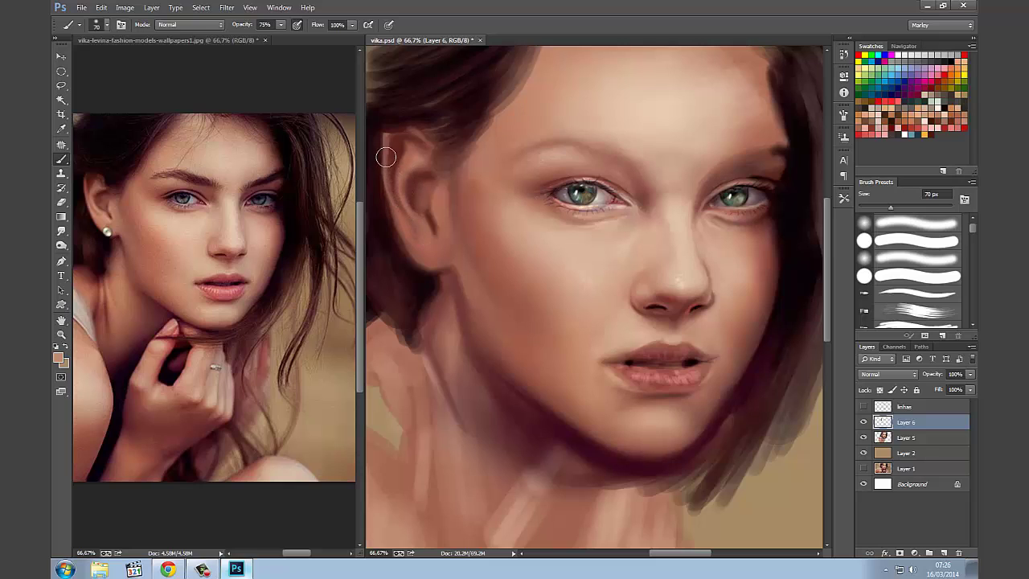
pyautogui.moveTo(386, 156); pyautogui.dragTo(405, 229)
pyautogui.press(']')
pyautogui.press(']')
pyautogui.press(']')
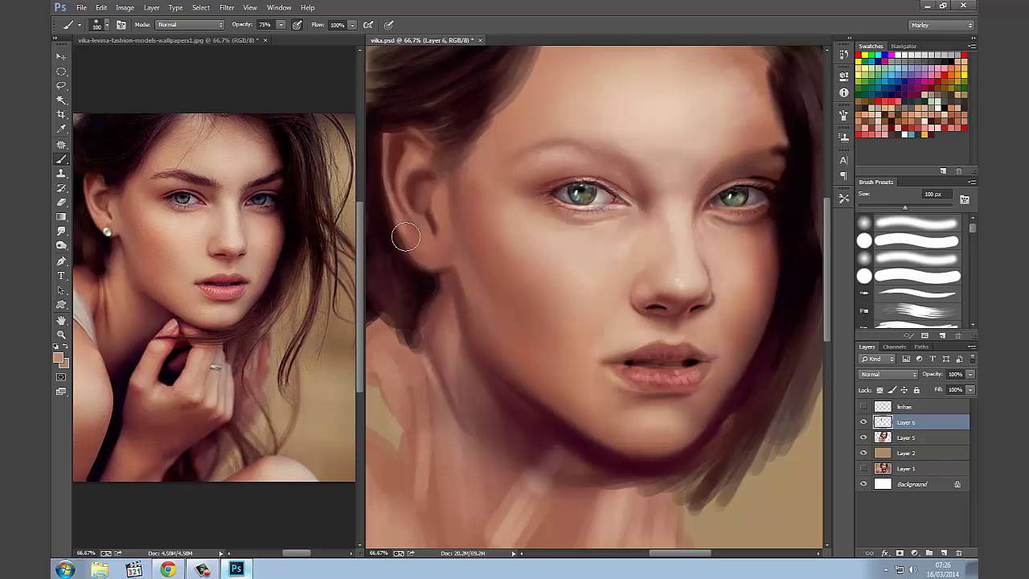
pyautogui.press(']')
pyautogui.press('[')
pyautogui.press('[')
pyautogui.press('[')
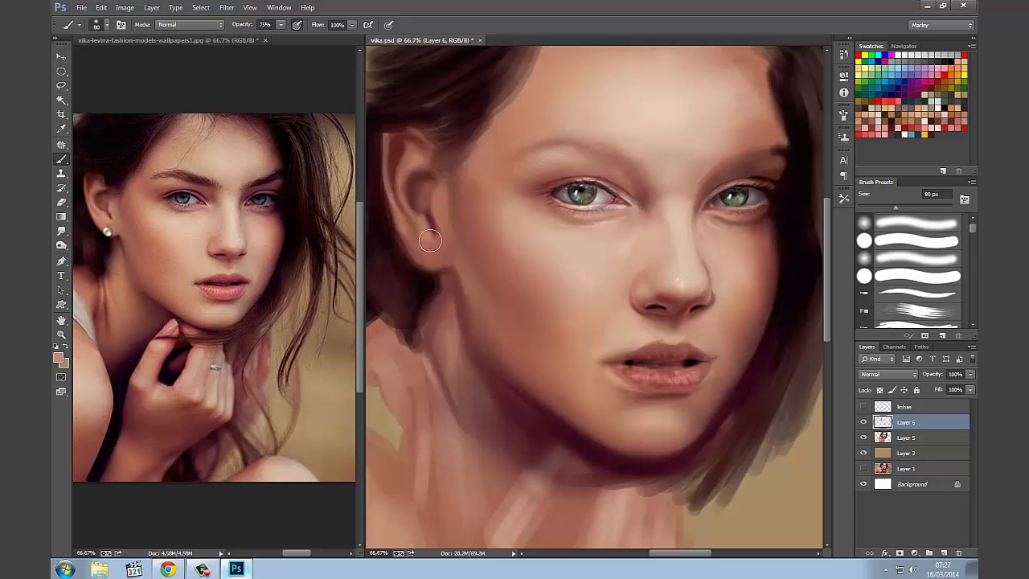
pyautogui.press(']')
# Lighten the inner ear and the top of the ear, and refine its inner shading
pyautogui.moveTo(437, 209); pyautogui.dragTo(439, 201)
pyautogui.press(']')
pyautogui.press(']')
pyautogui.press(']')
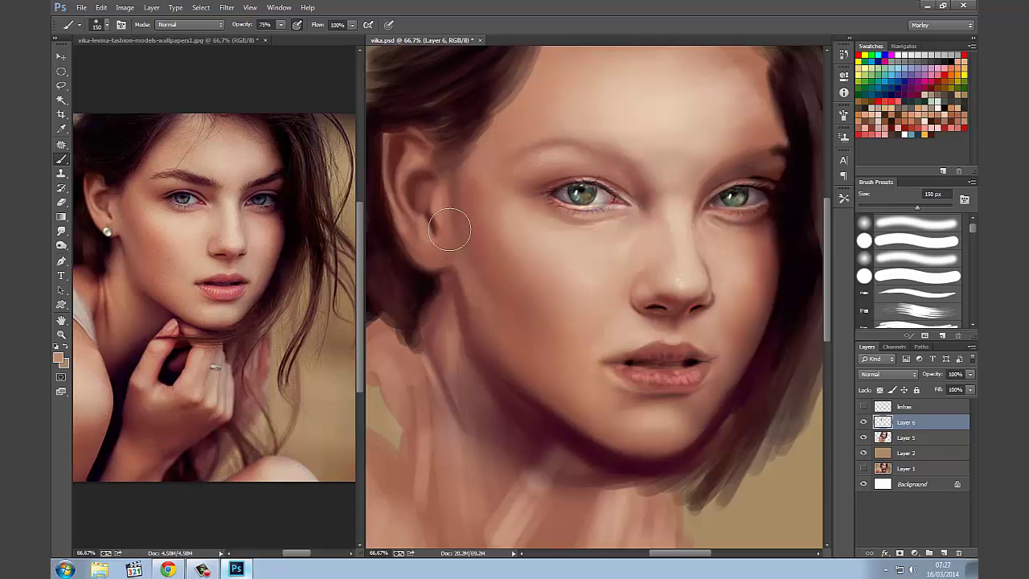
pyautogui.moveTo(456, 259)
pyautogui.mouseDown()
pyautogui.moveTo(444, 257)
pyautogui.moveTo(428, 168)
pyautogui.mouseUp()
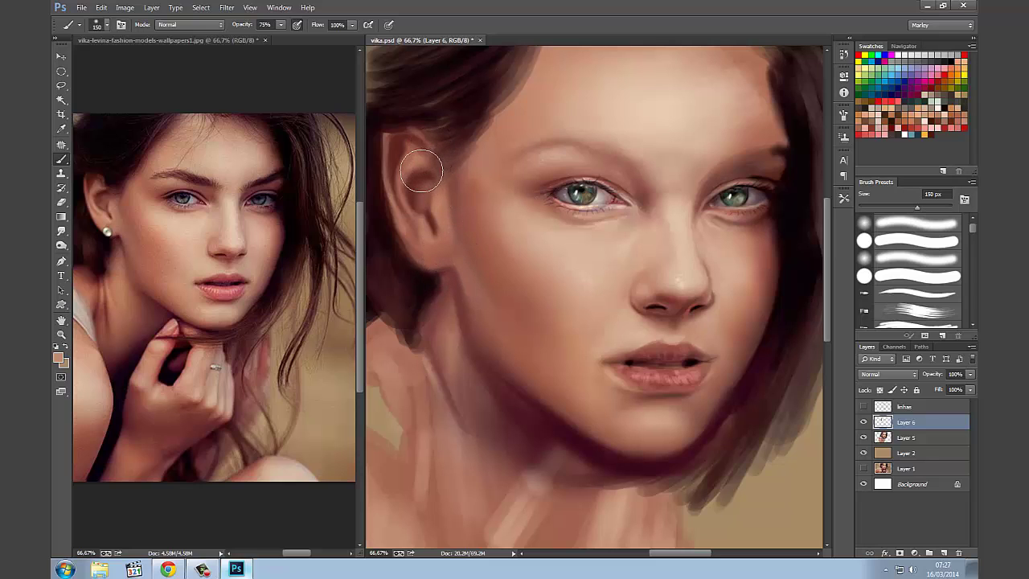
pyautogui.press('[')
pyautogui.press('[')
pyautogui.press('[')
pyautogui.moveTo(410, 152); pyautogui.dragTo(407, 166)
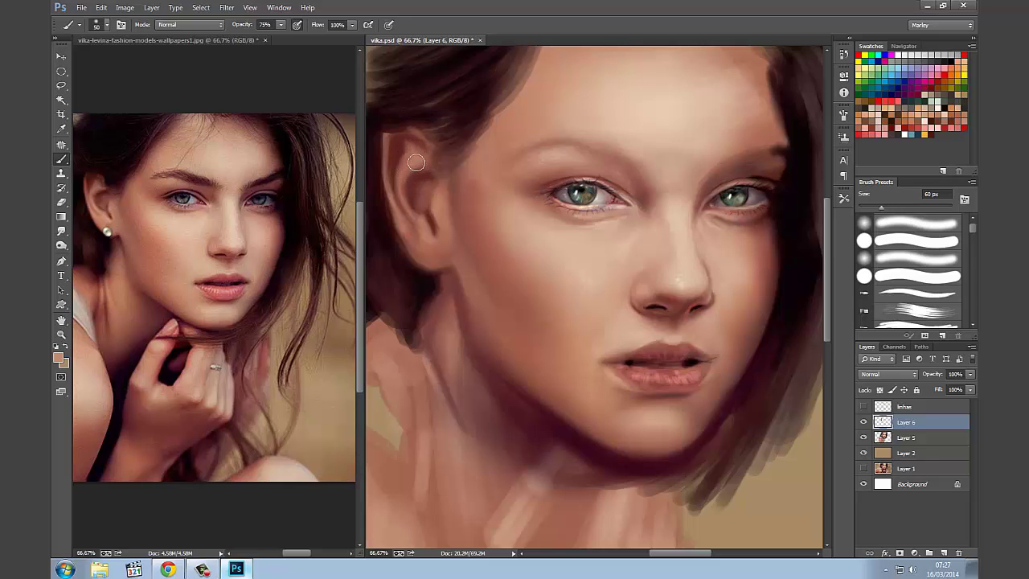
pyautogui.press('[')
pyautogui.moveTo(427, 174); pyautogui.dragTo(445, 168)
pyautogui.press(']')
pyautogui.press(']')
pyautogui.press('[')
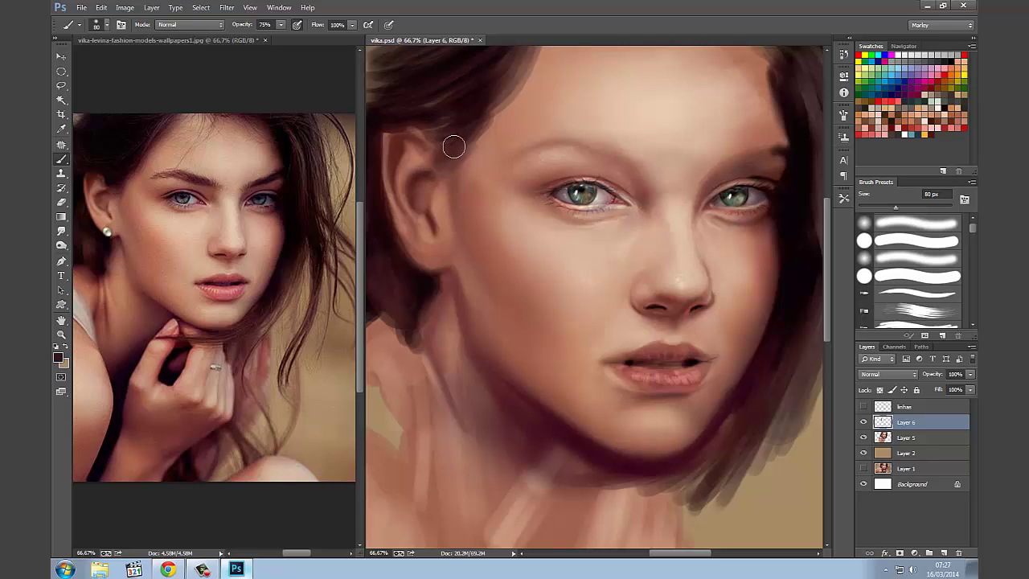
# Sample reddish-brown colours from the painted ear
pyautogui.press('[')
pyautogui.press('[')
pyautogui.press('[')
pyautogui.press(']')
pyautogui.press(']')
pyautogui.press(']')
pyautogui.press(']')
pyautogui.keyDown('alt'); pyautogui.click(394, 147); pyautogui.keyUp('alt')
pyautogui.press('[')
pyautogui.press('[')
pyautogui.press('[')
pyautogui.press('[')
pyautogui.press('[')
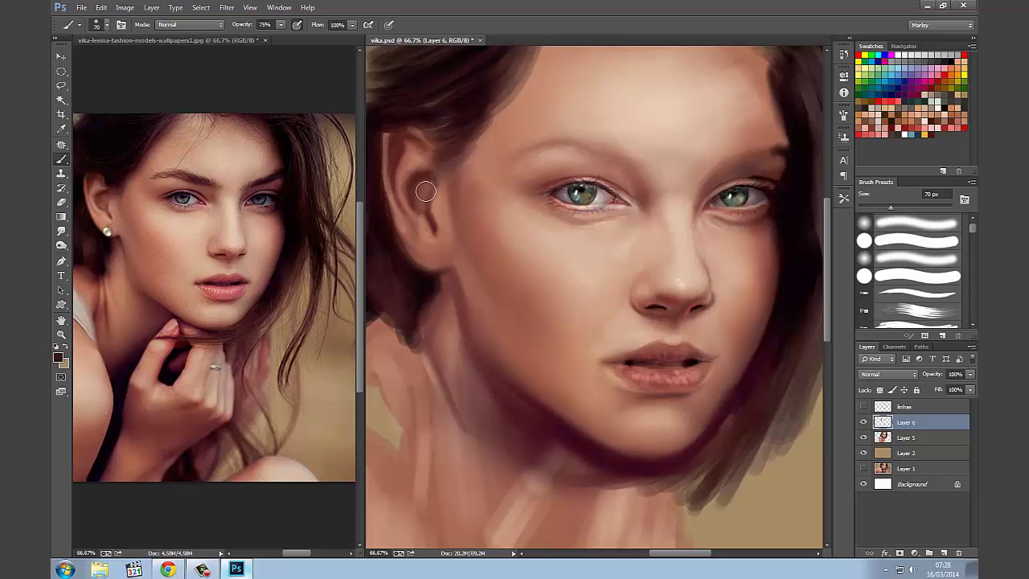
pyautogui.keyDown('alt'); pyautogui.click(449, 147); pyautogui.keyUp('alt')
pyautogui.keyDown('alt'); pyautogui.click(451, 147); pyautogui.keyUp('alt')
pyautogui.keyDown('alt'); pyautogui.click(426, 199); pyautogui.keyUp('alt')
# Paint dark hair over the ear's top using the reference photo's hair colour
pyautogui.keyDown('alt'); pyautogui.click(123, 134); pyautogui.keyUp('alt')
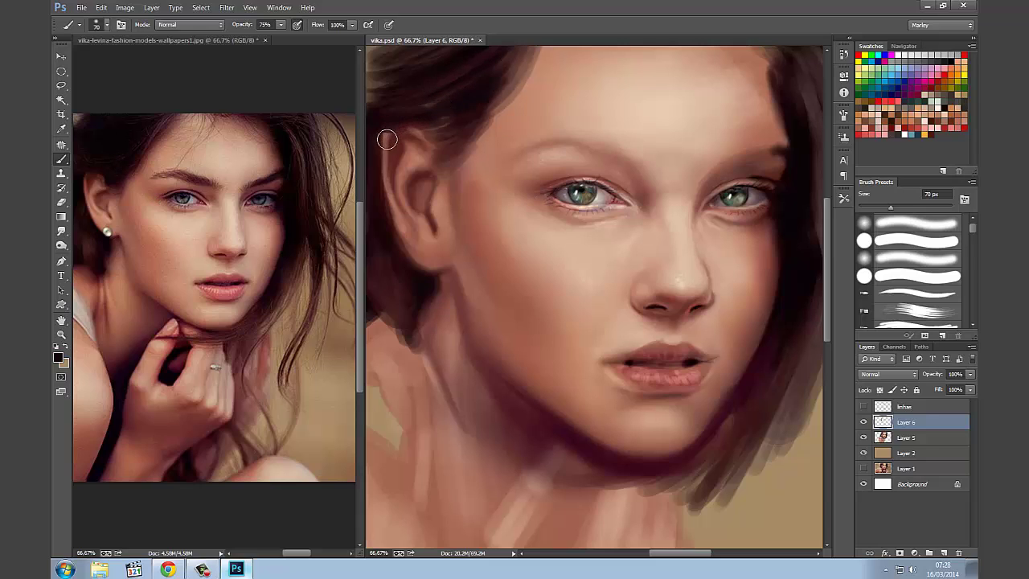
pyautogui.press('[')
pyautogui.press('[')
pyautogui.press('[')
pyautogui.moveTo(383, 132); pyautogui.dragTo(384, 121)
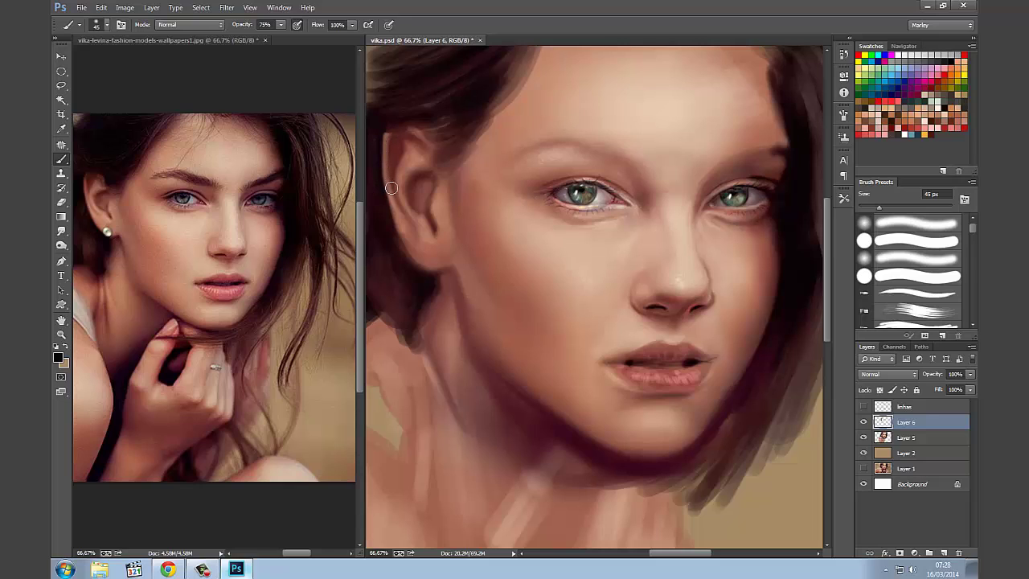
pyautogui.press('e')
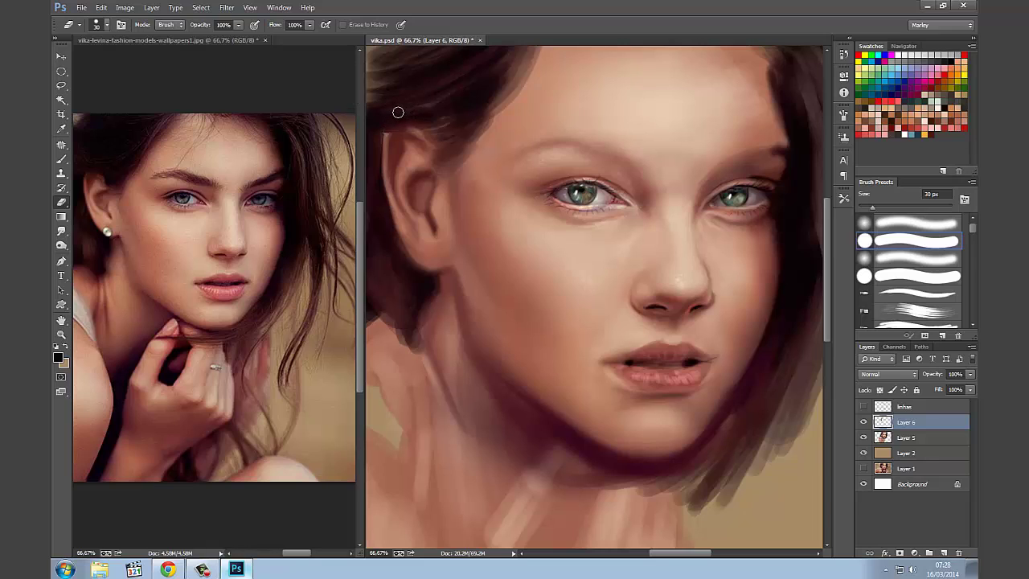
# Erase paint along the ear's left edge, then toggle Layer 6 off and on to compare
pyautogui.moveTo(376, 157); pyautogui.dragTo(380, 174)
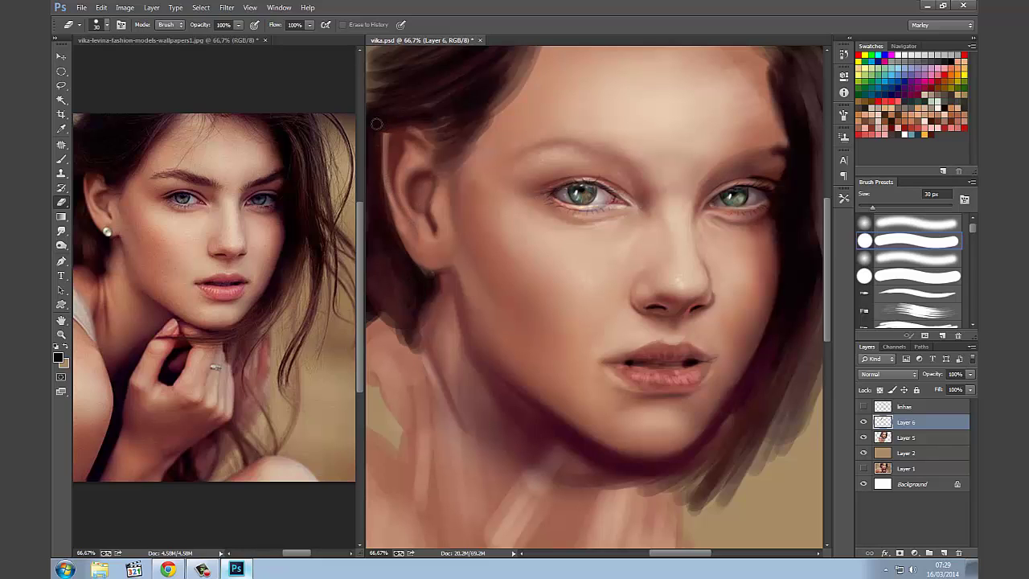
pyautogui.moveTo(374, 180)
pyautogui.mouseDown()
pyautogui.moveTo(437, 211)
pyautogui.moveTo(415, 108)
pyautogui.mouseUp()
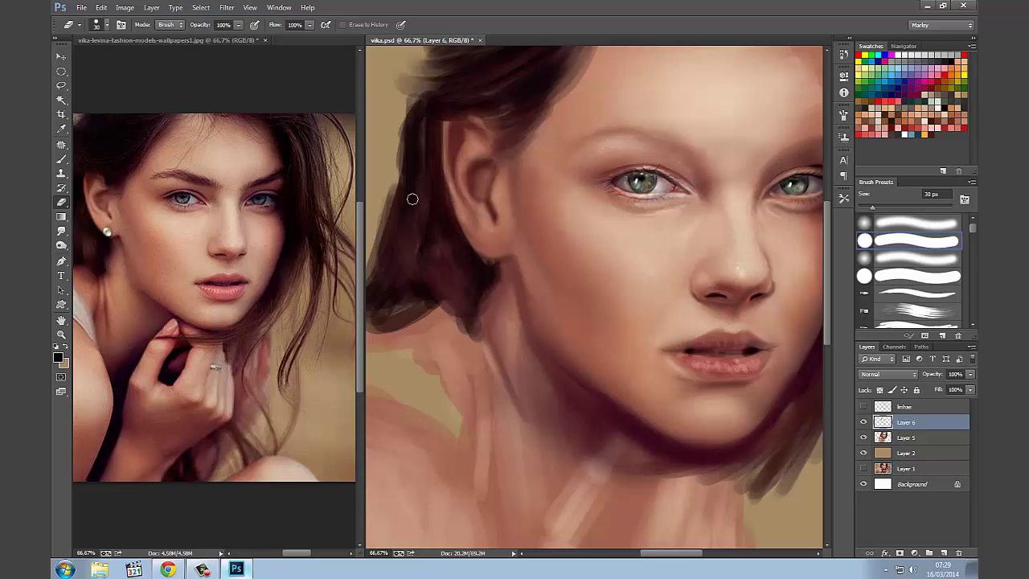
pyautogui.click(863, 423)
pyautogui.click(862, 422)
pyautogui.click(864, 423)
pyautogui.click(864, 422)
pyautogui.click(865, 423)
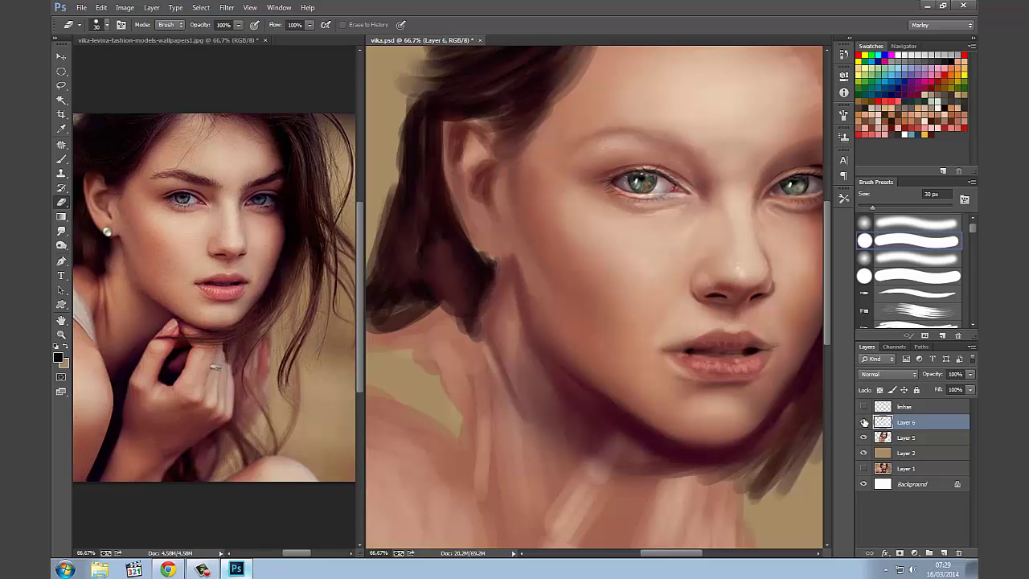
pyautogui.click(865, 422)
pyautogui.click(864, 422)
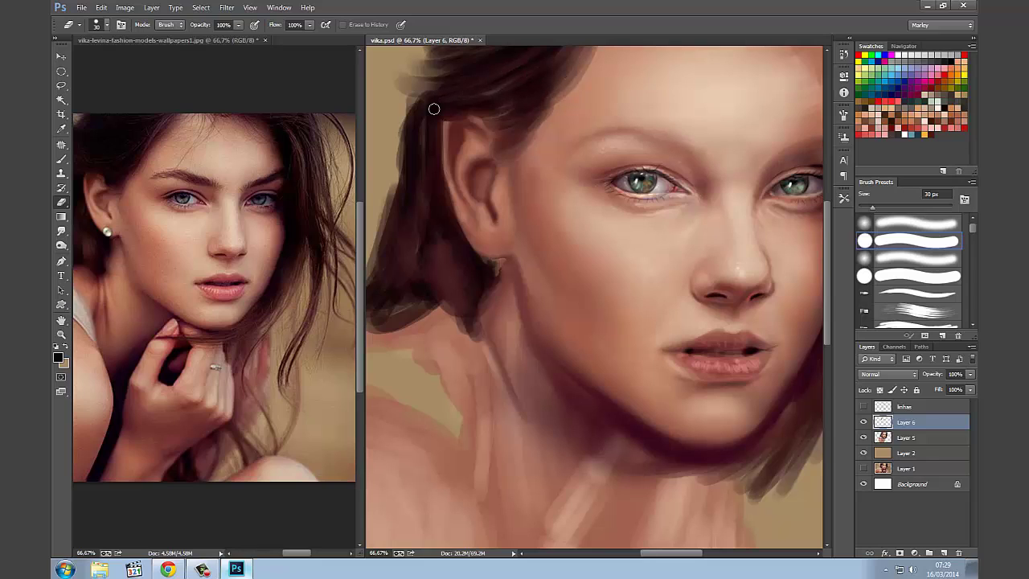
pyautogui.click(865, 422)
pyautogui.click(864, 422)
# Blur the jaw edge below the ear and add a new empty Layer 7
pyautogui.click(62, 232)
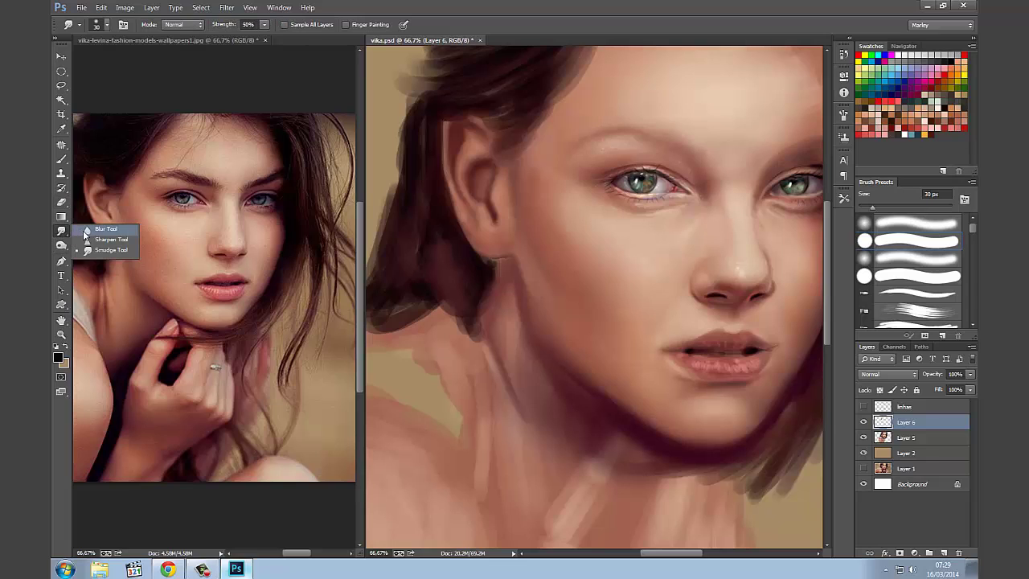
pyautogui.click(89, 230)
pyautogui.moveTo(491, 264)
pyautogui.mouseDown()
pyautogui.moveTo(462, 241)
pyautogui.moveTo(448, 207)
pyautogui.moveTo(437, 161)
pyautogui.moveTo(443, 113)
pyautogui.moveTo(443, 131)
pyautogui.moveTo(453, 115)
pyautogui.moveTo(436, 126)
pyautogui.moveTo(454, 222)
pyautogui.moveTo(472, 247)
pyautogui.moveTo(513, 256)
pyautogui.moveTo(490, 264)
pyautogui.moveTo(453, 222)
pyautogui.moveTo(432, 131)
pyautogui.moveTo(461, 208)
pyautogui.mouseUp()
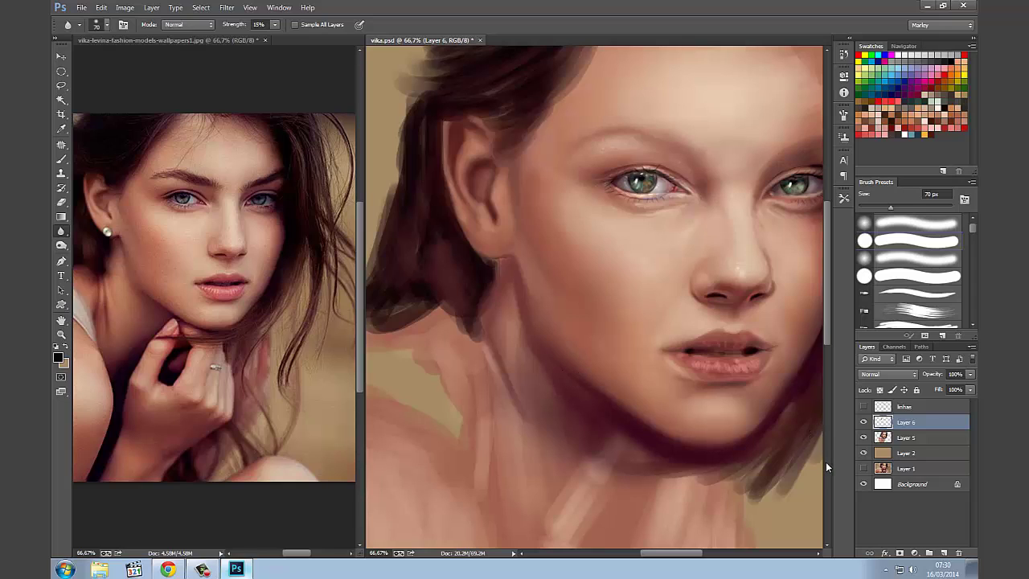
pyautogui.hotkey('ctrl', 'shift', 'alt', 'n')
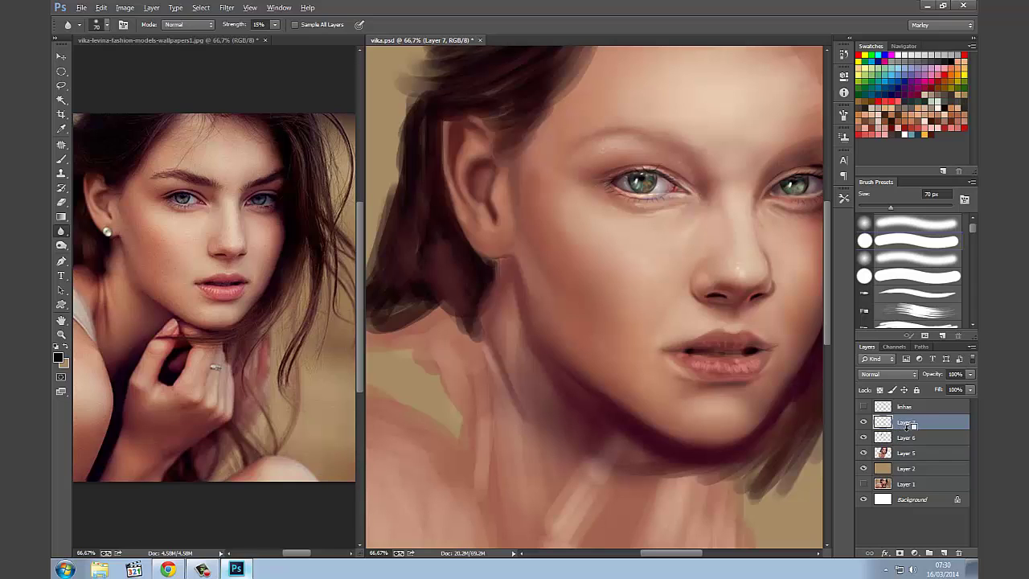
# Clip Layer 7 to Layer 6 and wash colour over the ear with a 150 px Overlay brush
pyautogui.keyDown('alt'); pyautogui.click(912, 429); pyautogui.keyUp('alt')
pyautogui.click(61, 159)
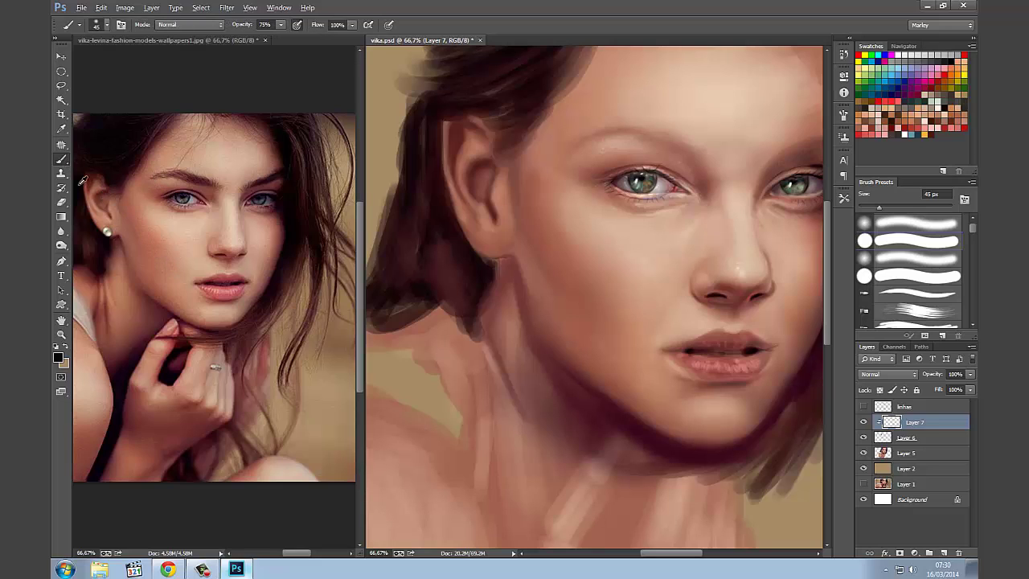
pyautogui.click(185, 24)
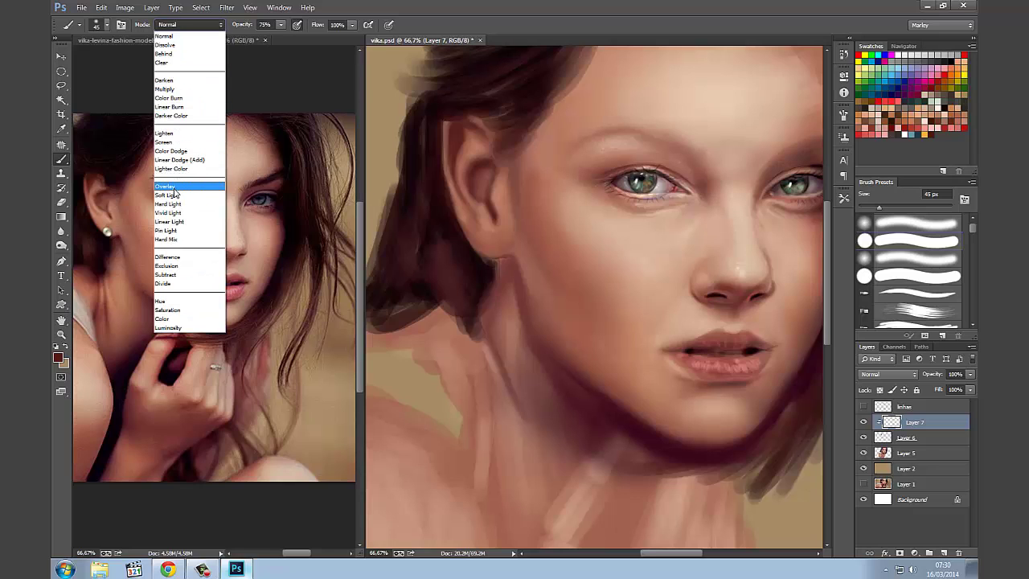
pyautogui.click(176, 189)
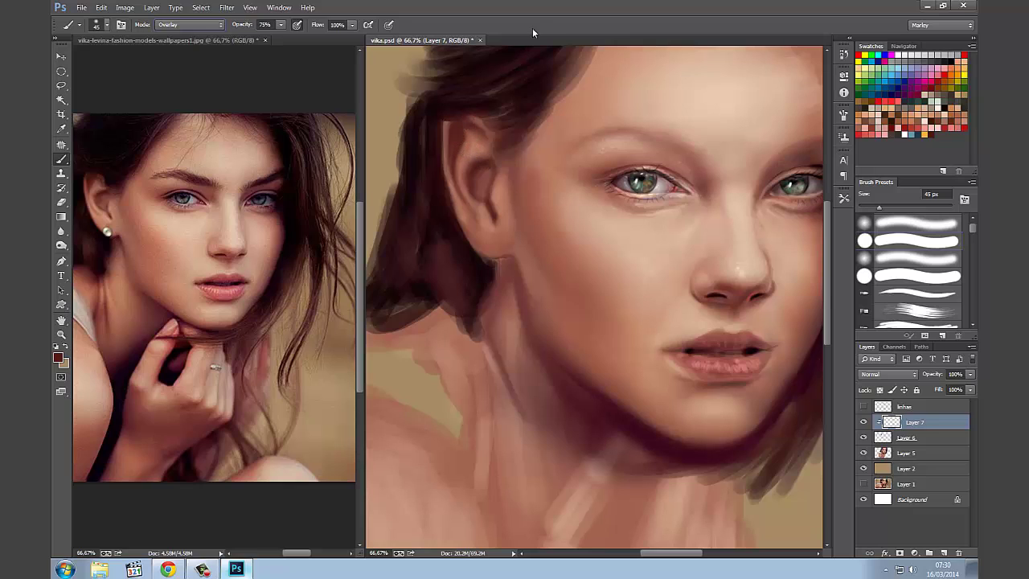
pyautogui.press(']')
pyautogui.press(']')
pyautogui.press(']')
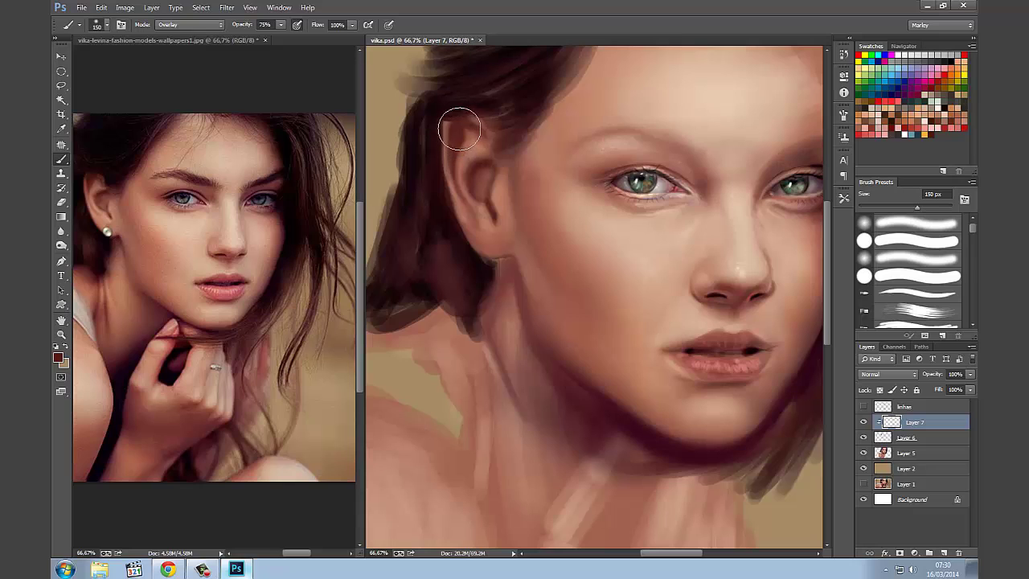
pyautogui.moveTo(459, 128)
pyautogui.mouseDown()
pyautogui.moveTo(477, 127)
pyautogui.moveTo(485, 143)
pyautogui.moveTo(484, 198)
pyautogui.moveTo(443, 126)
pyautogui.mouseUp()
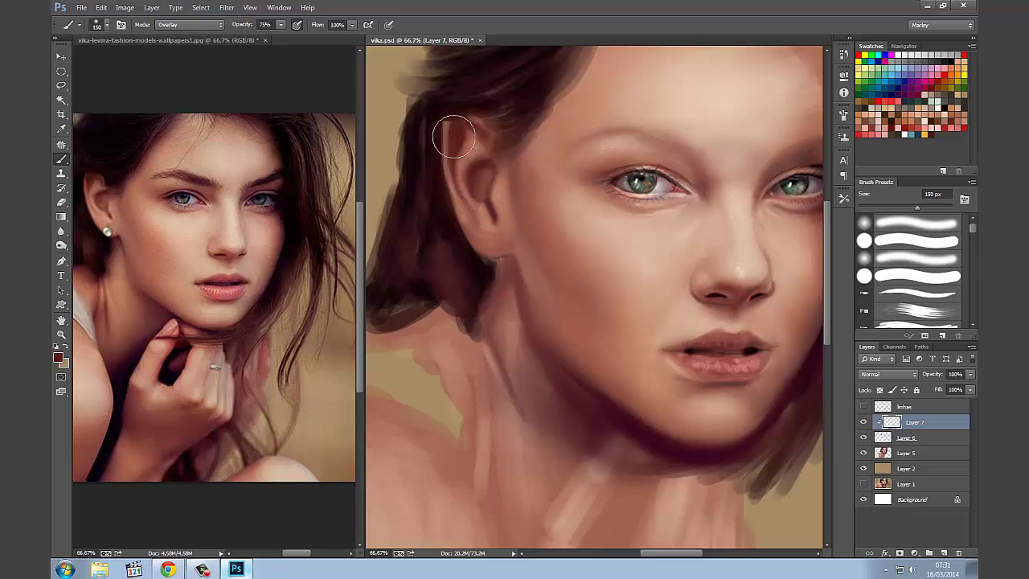
# Paint Color Dodge highlights on the ear rim and earlobe, then merge Layer 7 into Layer 6
pyautogui.click(185, 26)
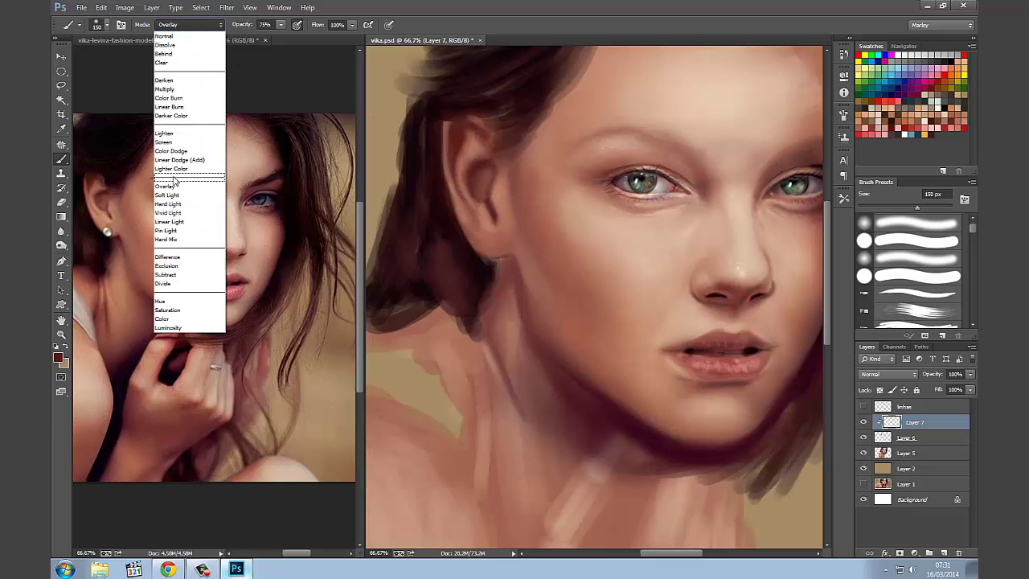
pyautogui.click(171, 151)
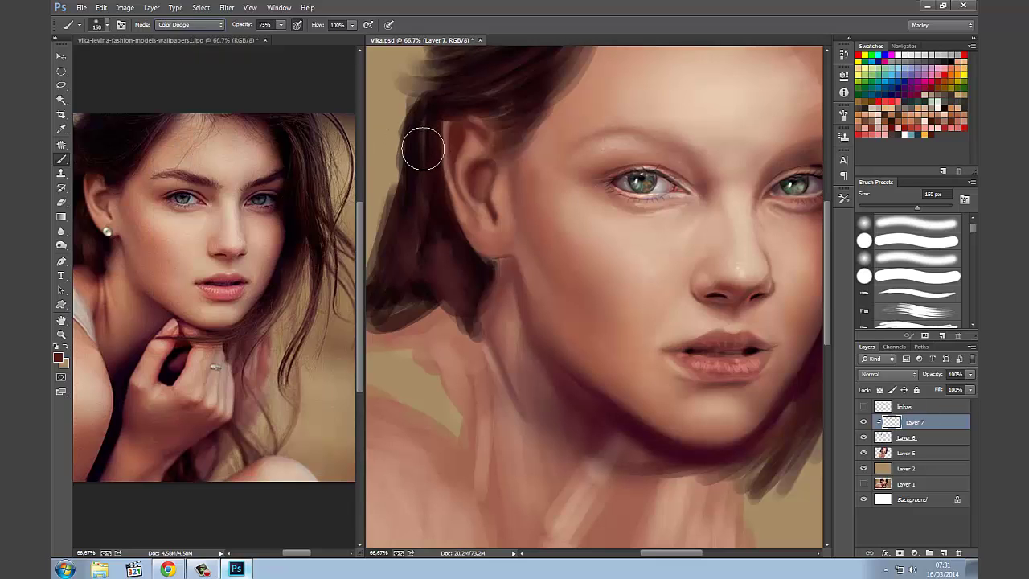
pyautogui.moveTo(423, 149)
pyautogui.mouseDown()
pyautogui.moveTo(443, 138)
pyautogui.moveTo(455, 161)
pyautogui.moveTo(459, 132)
pyautogui.moveTo(453, 153)
pyautogui.moveTo(451, 137)
pyautogui.moveTo(468, 127)
pyautogui.moveTo(510, 152)
pyautogui.moveTo(471, 166)
pyautogui.moveTo(485, 176)
pyautogui.moveTo(477, 182)
pyautogui.moveTo(514, 133)
pyautogui.moveTo(481, 167)
pyautogui.moveTo(473, 193)
pyautogui.moveTo(477, 148)
pyautogui.moveTo(531, 87)
pyautogui.moveTo(480, 120)
pyautogui.moveTo(490, 99)
pyautogui.moveTo(462, 115)
pyautogui.moveTo(453, 101)
pyautogui.moveTo(445, 142)
pyautogui.moveTo(437, 129)
pyautogui.moveTo(441, 142)
pyautogui.moveTo(450, 108)
pyautogui.moveTo(501, 131)
pyautogui.moveTo(514, 184)
pyautogui.moveTo(482, 201)
pyautogui.moveTo(450, 189)
pyautogui.moveTo(467, 246)
pyautogui.moveTo(469, 211)
pyautogui.moveTo(483, 237)
pyautogui.moveTo(512, 197)
pyautogui.moveTo(508, 246)
pyautogui.moveTo(483, 252)
pyautogui.moveTo(491, 265)
pyautogui.moveTo(471, 230)
pyautogui.moveTo(501, 243)
pyautogui.moveTo(490, 253)
pyautogui.moveTo(493, 239)
pyautogui.moveTo(484, 289)
pyautogui.moveTo(481, 270)
pyautogui.mouseUp()
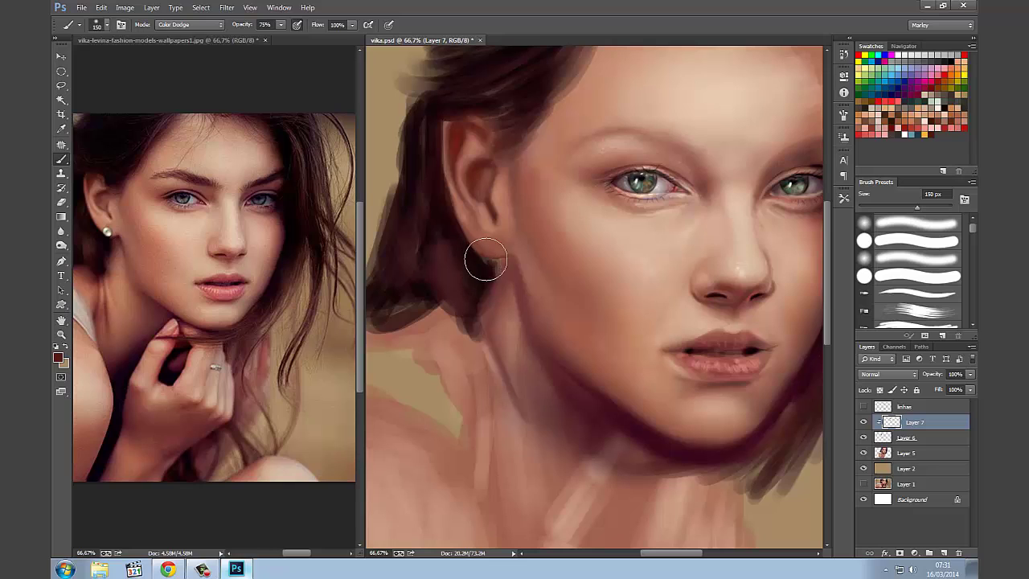
pyautogui.moveTo(510, 255)
pyautogui.mouseDown()
pyautogui.moveTo(490, 266)
pyautogui.moveTo(443, 223)
pyautogui.moveTo(443, 209)
pyautogui.moveTo(429, 216)
pyautogui.moveTo(443, 218)
pyautogui.mouseUp()
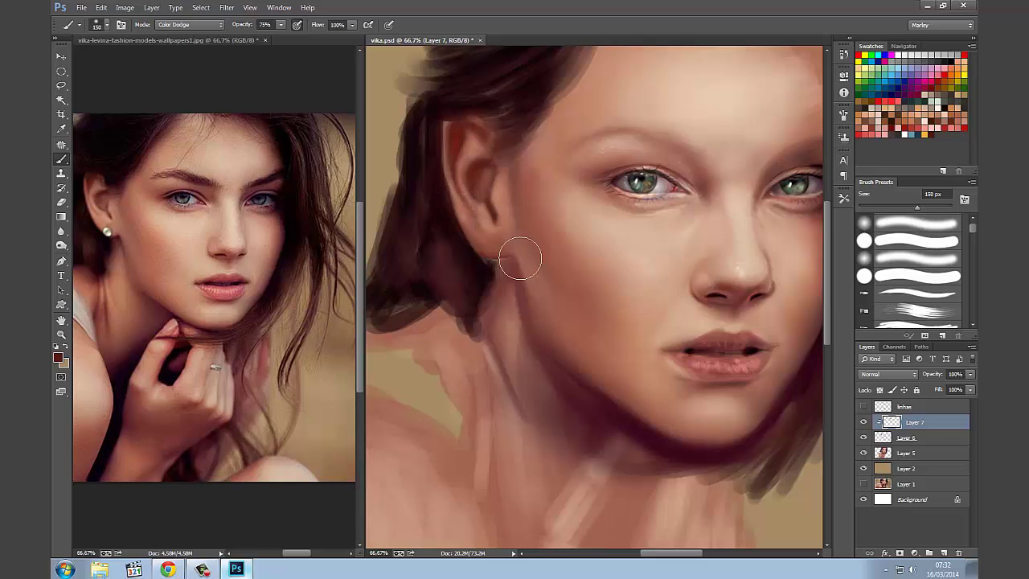
pyautogui.hotkey('ctrl', 'e')
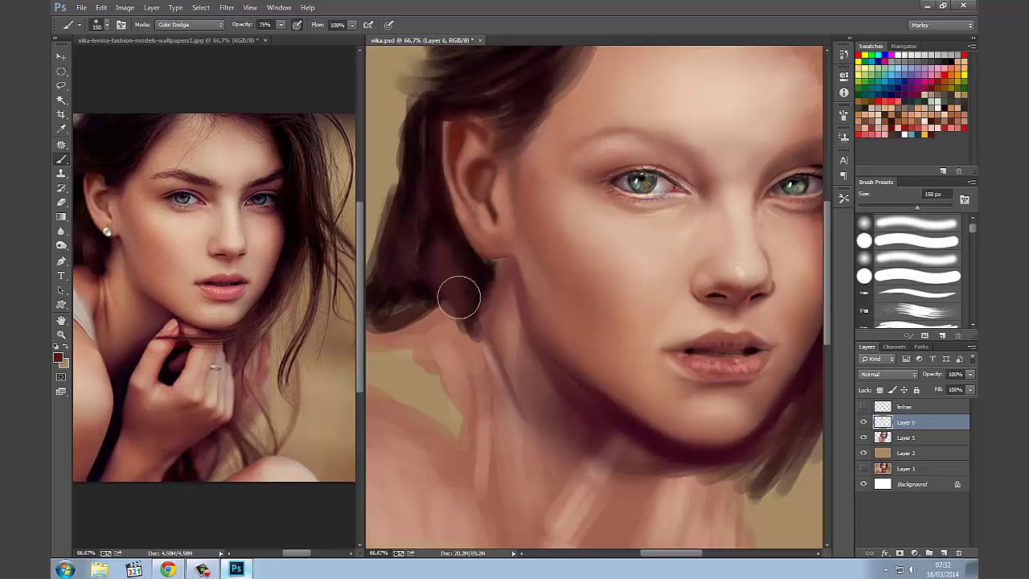
# Lighten the skin below the ear with a Screen-mode brush in a light skin colour
pyautogui.click(61, 232)
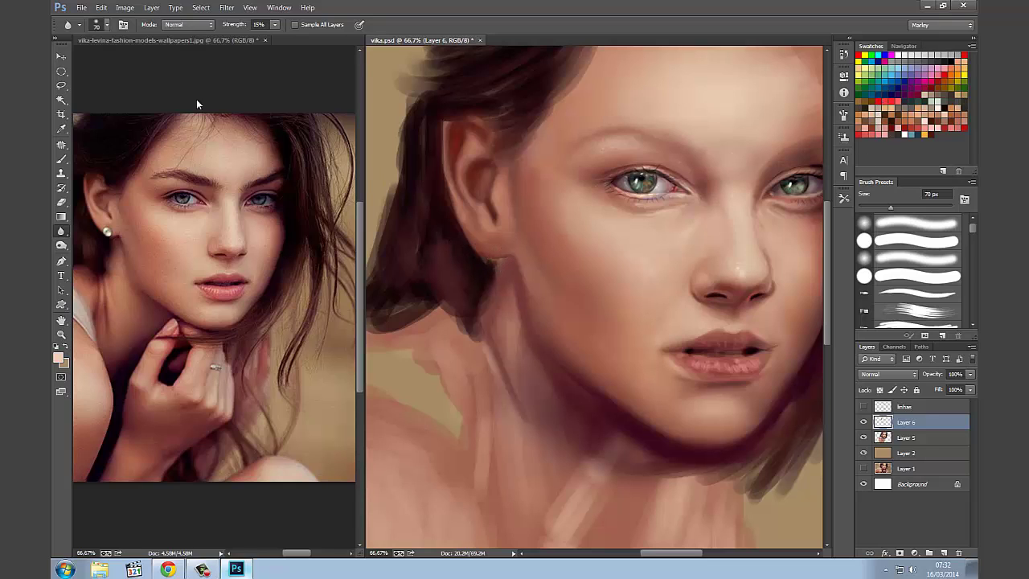
pyautogui.click(180, 25)
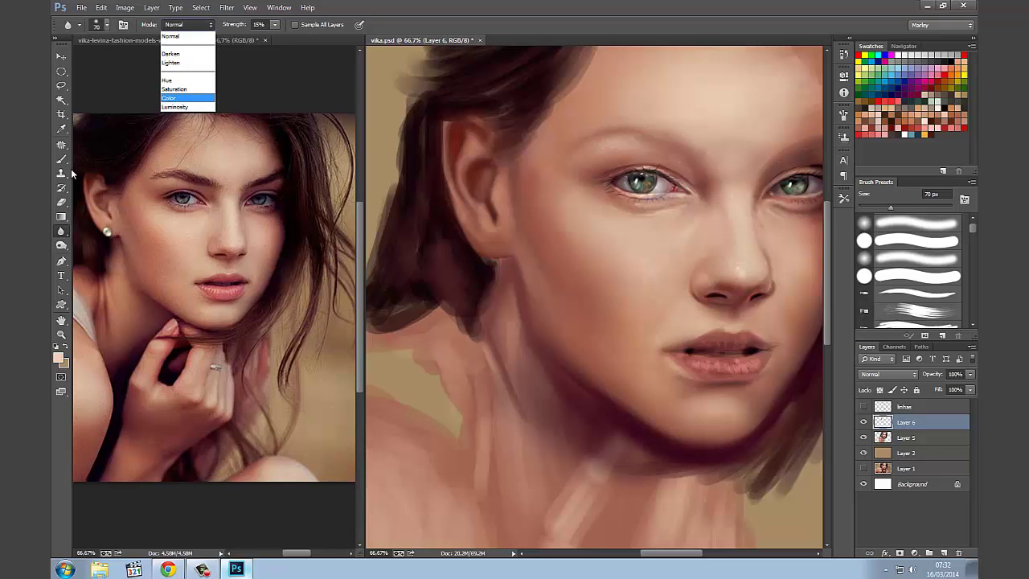
pyautogui.click(159, 63)
pyautogui.click(62, 159)
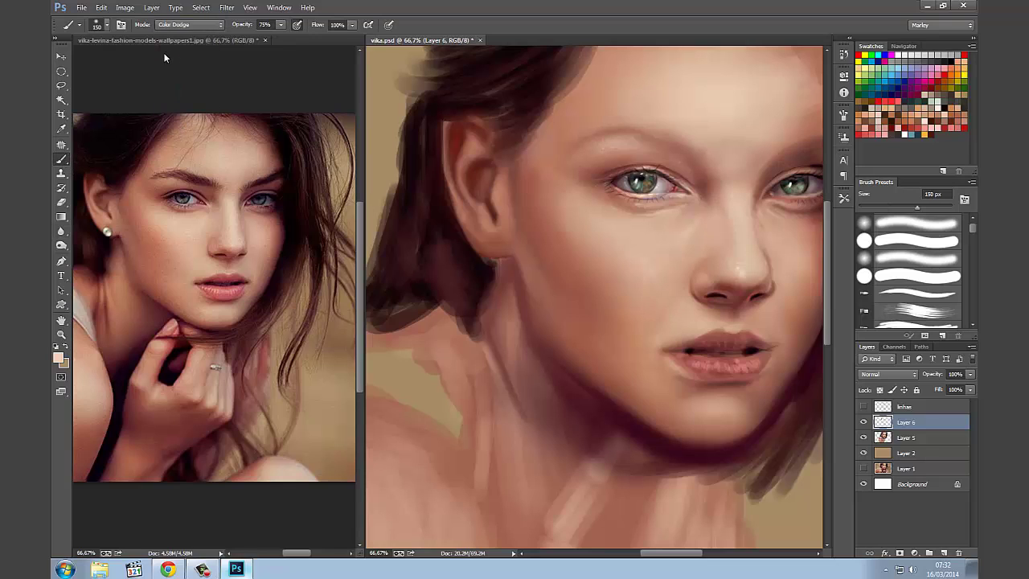
pyautogui.click(189, 25)
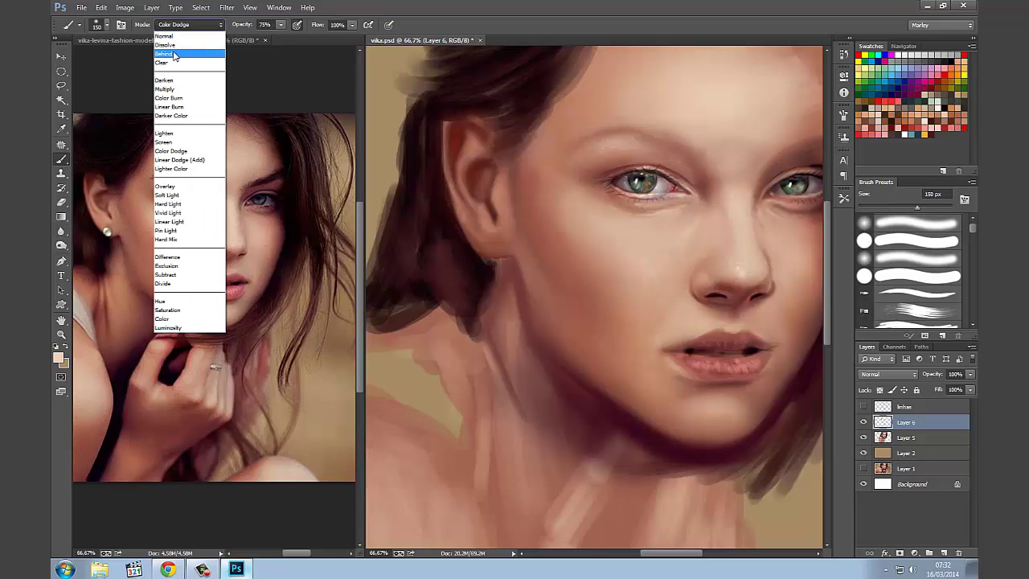
pyautogui.click(175, 142)
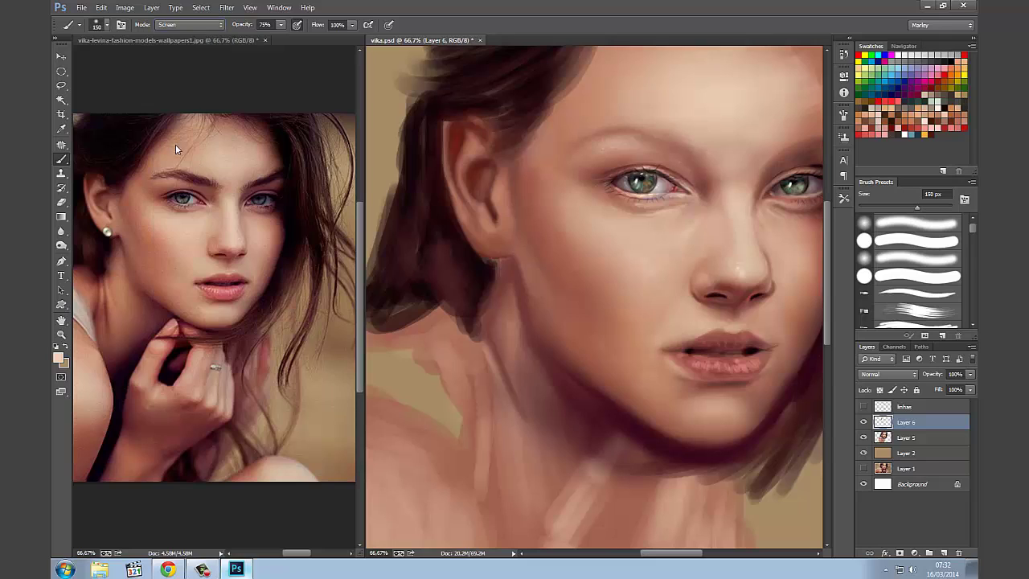
pyautogui.click(924, 120)
pyautogui.moveTo(509, 223); pyautogui.dragTo(490, 237)
# Lower brush opacity to 23% and softly paint over the earlobe with a 35–70 px brush
pyautogui.press('[')
pyautogui.press('[')
pyautogui.press('[')
pyautogui.moveTo(251, 27); pyautogui.dragTo(225, 26)
pyautogui.press('2')
pyautogui.press('3')
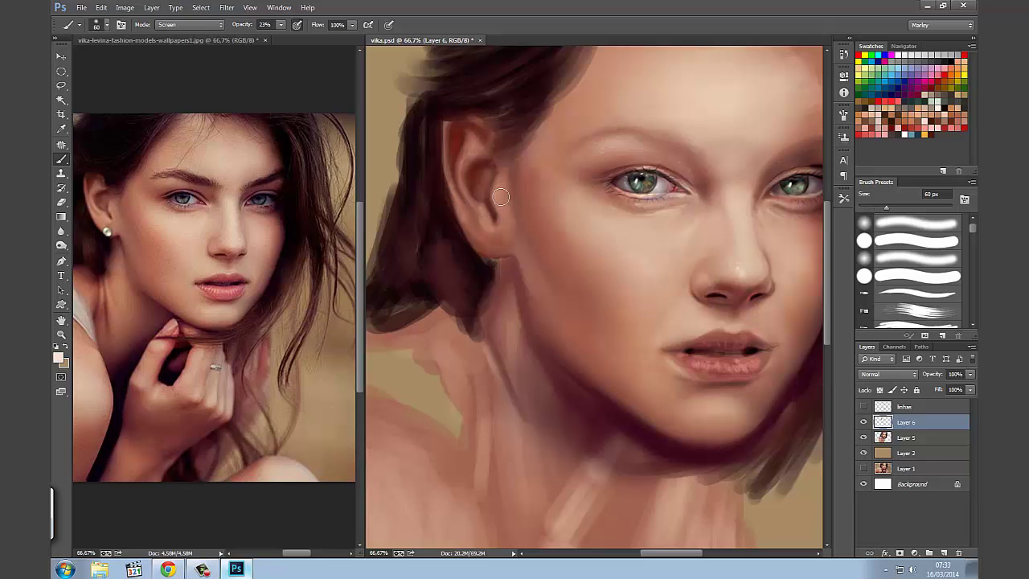
pyautogui.moveTo(495, 200); pyautogui.dragTo(497, 200)
pyautogui.hotkey('ctrl', 'z')
pyautogui.press('[')
pyautogui.press('[')
pyautogui.press('[')
pyautogui.press(']')
pyautogui.press(']')
pyautogui.press(']')
pyautogui.press(']')
pyautogui.press(']')
pyautogui.click(189, 24)
pyautogui.click(186, 34)
pyautogui.keyDown('alt'); pyautogui.click(496, 179); pyautogui.keyUp('alt')
pyautogui.press(']')
pyautogui.press(']')
pyautogui.press(']')
pyautogui.moveTo(499, 170); pyautogui.dragTo(505, 195)
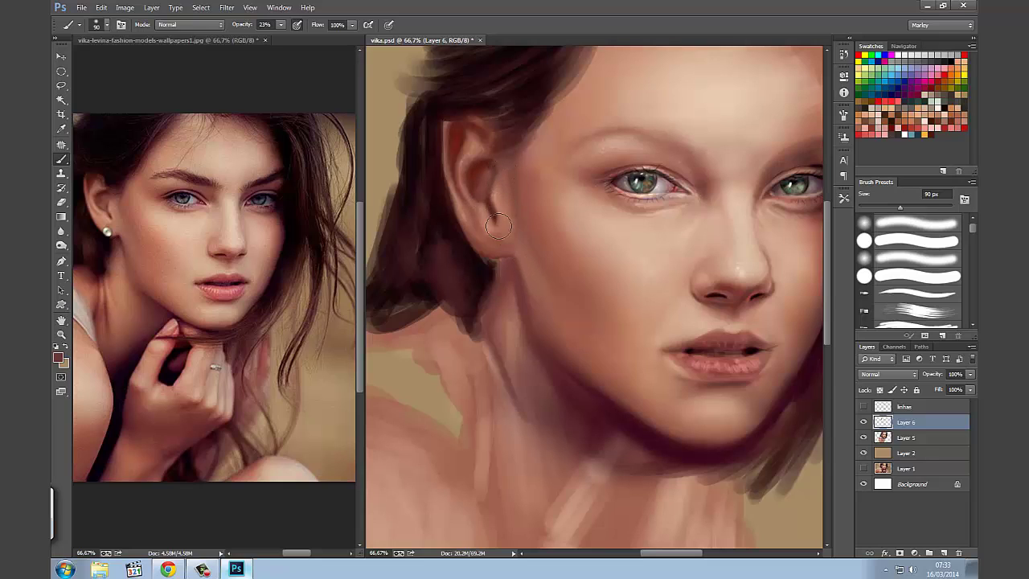
pyautogui.press(']')
pyautogui.press(']')
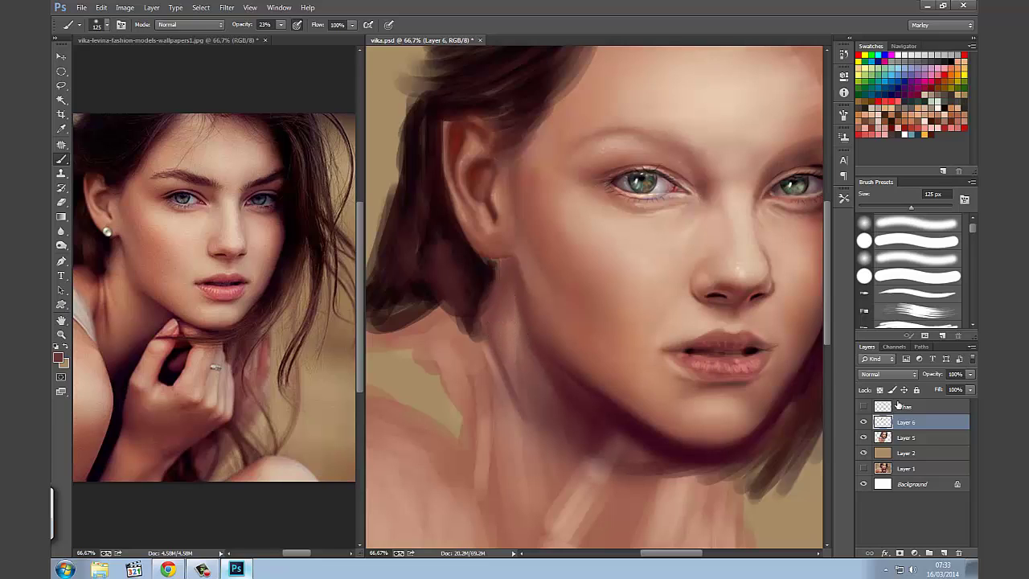
pyautogui.click(862, 421)
pyautogui.click(863, 422)
# Apply Color Balance to Layer 6's highlights with the Cyan–Red slider at −13
pyautogui.click(129, 9)
pyautogui.moveTo(141, 35)
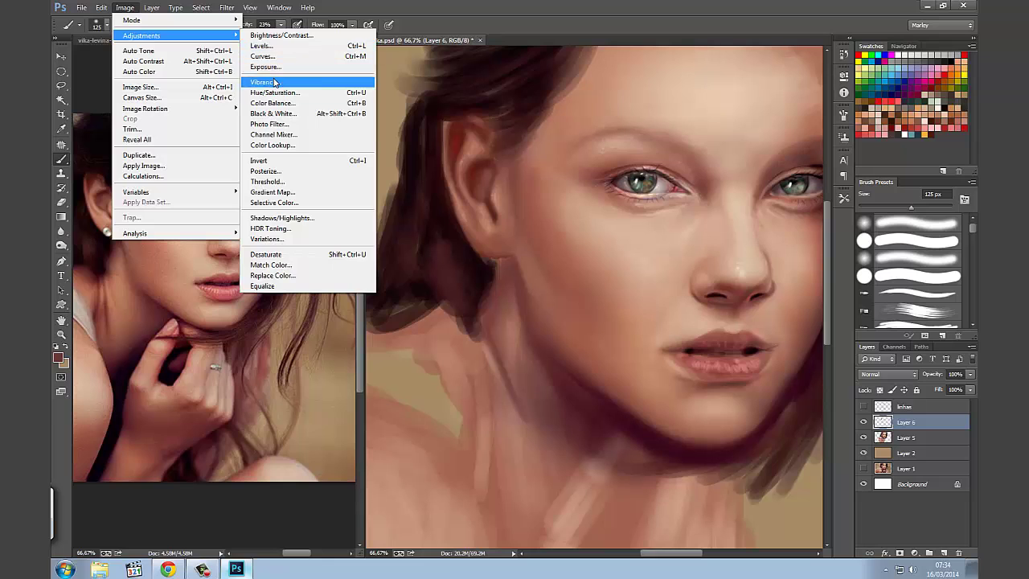
pyautogui.click(279, 104)
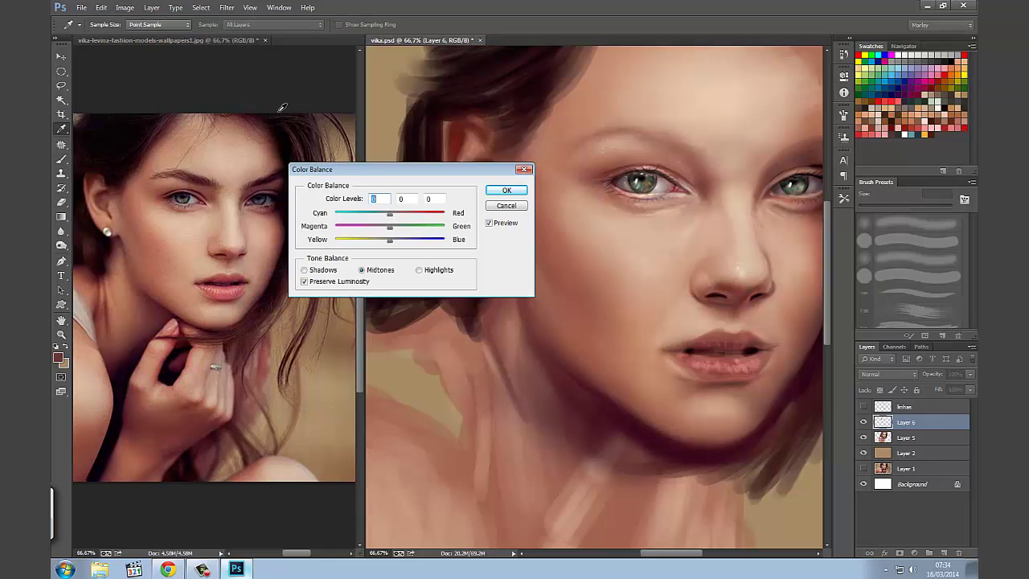
pyautogui.moveTo(379, 172)
pyautogui.mouseDown()
pyautogui.moveTo(859, 303)
pyautogui.moveTo(860, 256)
pyautogui.mouseUp()
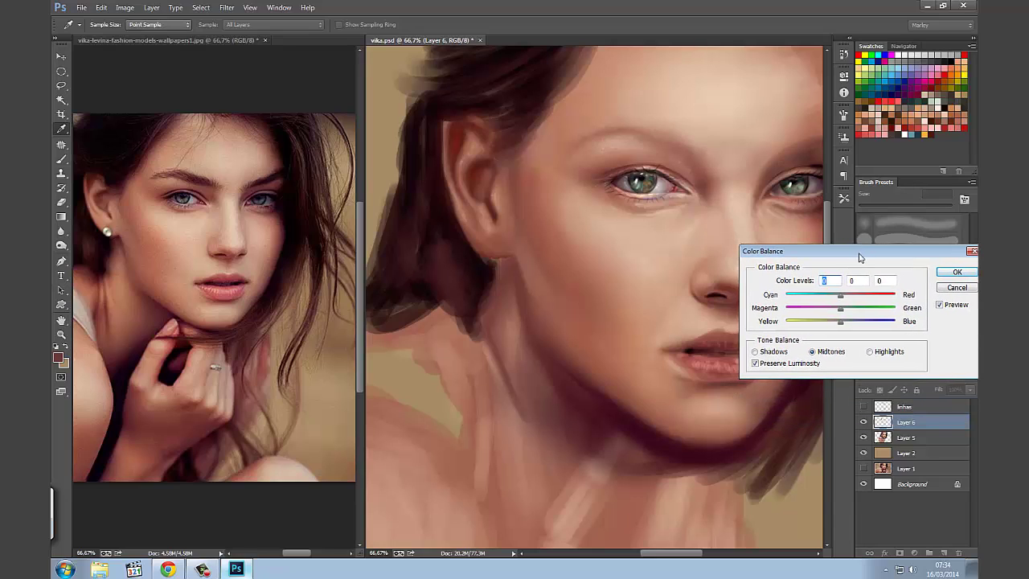
pyautogui.click(874, 357)
pyautogui.moveTo(834, 299); pyautogui.dragTo(833, 301)
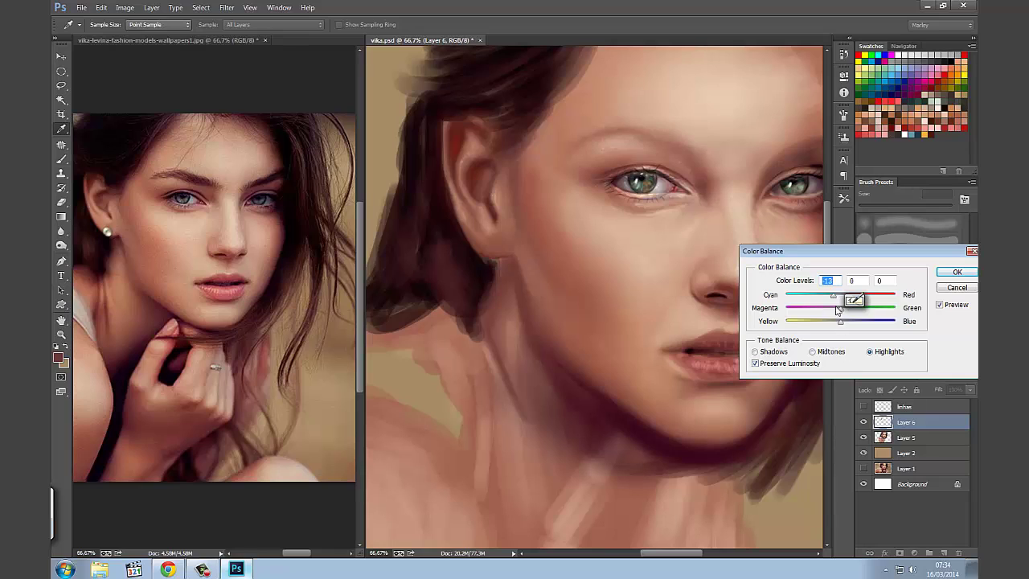
pyautogui.click(946, 276)
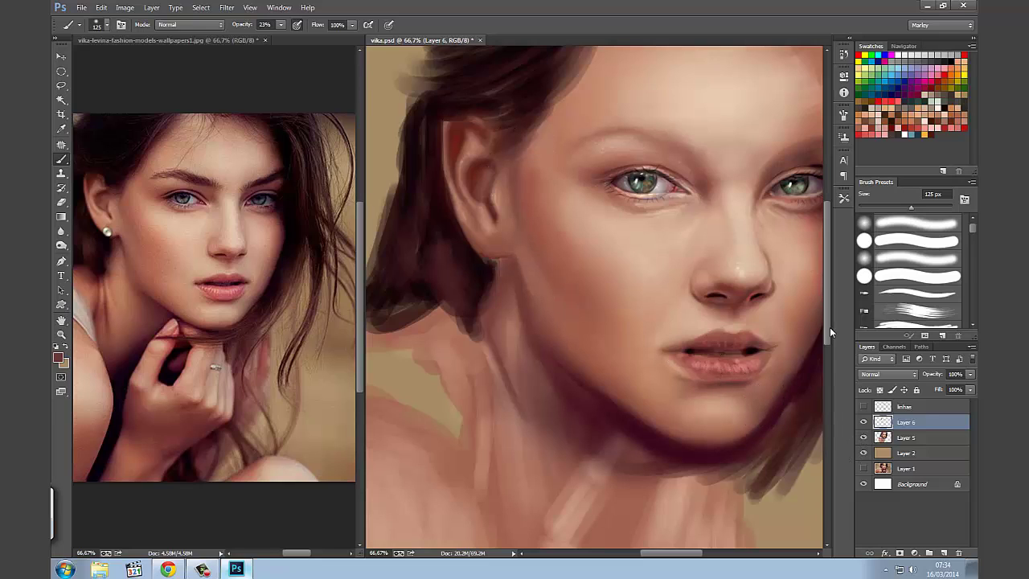
# Touch up the hair edge, add a new Layer 7, and shade the neck below the ear
pyautogui.moveTo(443, 294); pyautogui.dragTo(449, 332)
pyautogui.hotkey('ctrl', 'shift', 'alt', 'n')
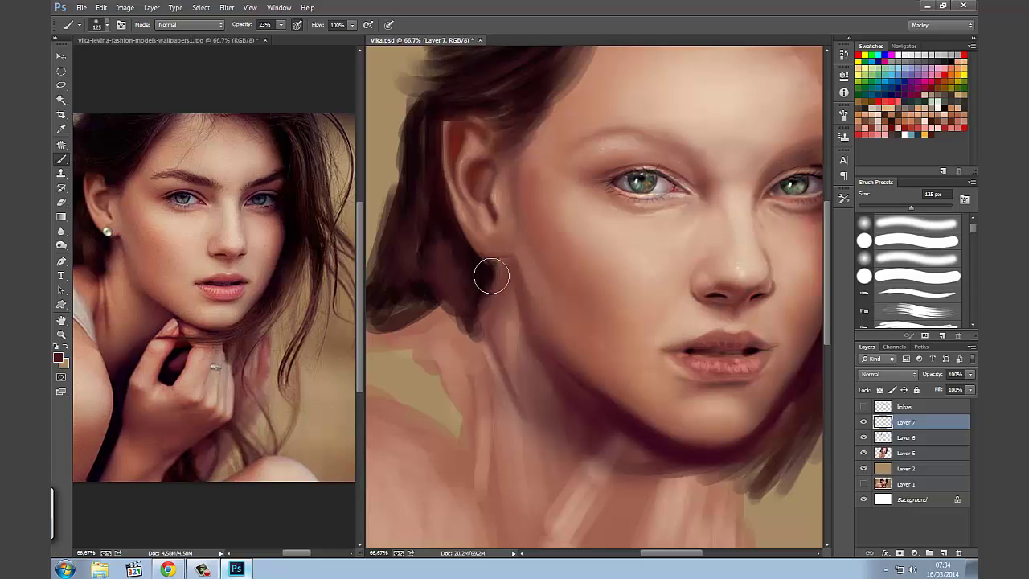
pyautogui.moveTo(487, 271); pyautogui.dragTo(509, 263)
pyautogui.press('[')
pyautogui.press('[')
pyautogui.press('[')
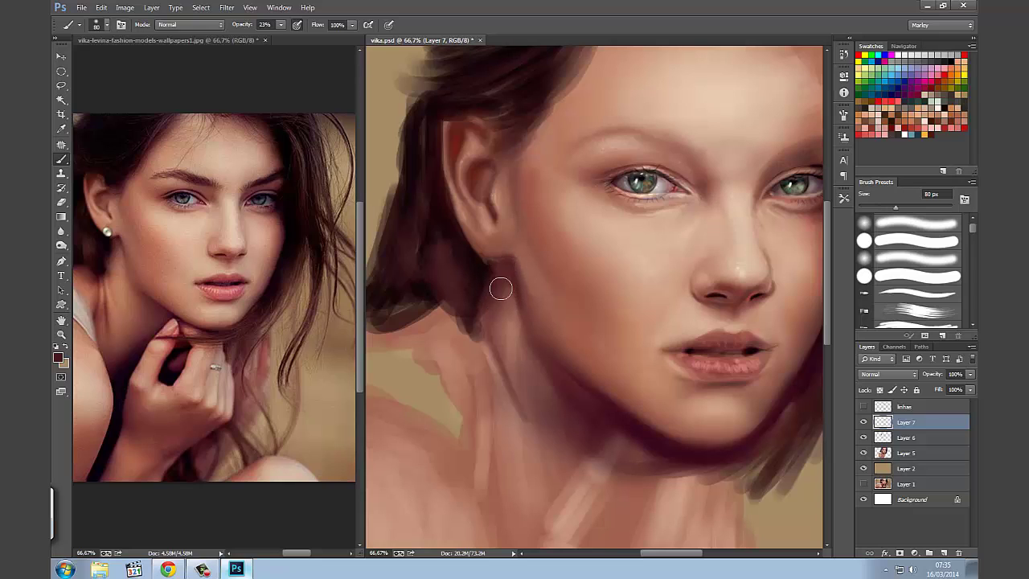
pyautogui.press(']')
pyautogui.press(']')
pyautogui.press(']')
pyautogui.moveTo(497, 280); pyautogui.dragTo(492, 342)
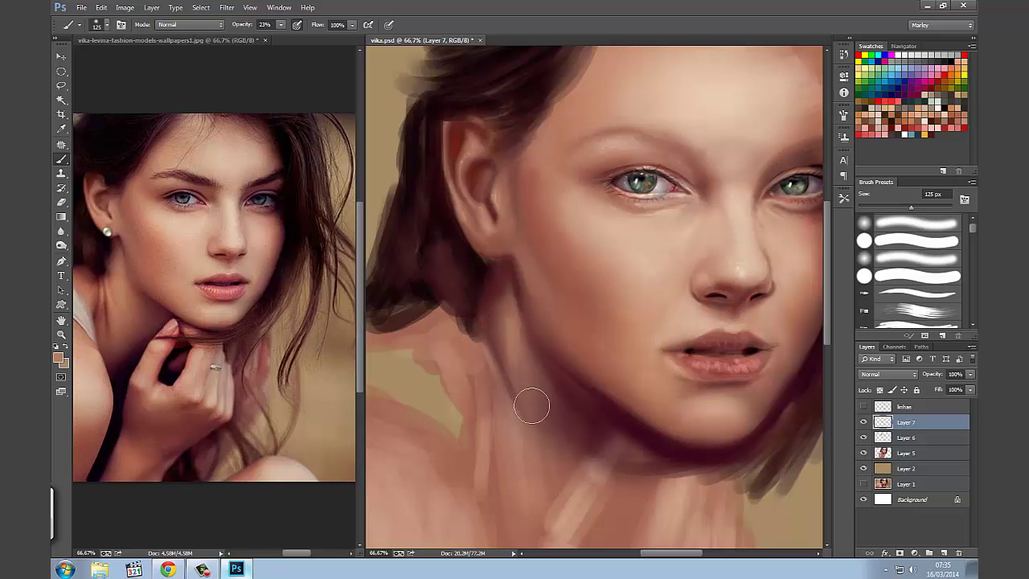
# Lower the brush opacity to 69% and paint a dark stroke along the neck shadow
pyautogui.press('[')
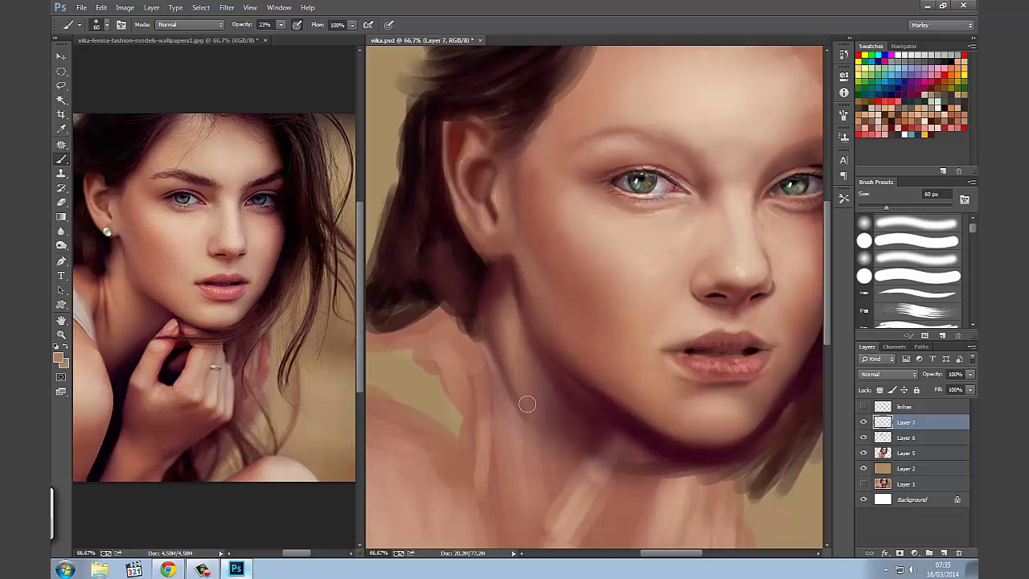
pyautogui.press('[')
pyautogui.click(264, 24)
pyautogui.moveTo(239, 27); pyautogui.dragTo(224, 26)
pyautogui.press(']')
pyautogui.moveTo(500, 298); pyautogui.dragTo(523, 385)
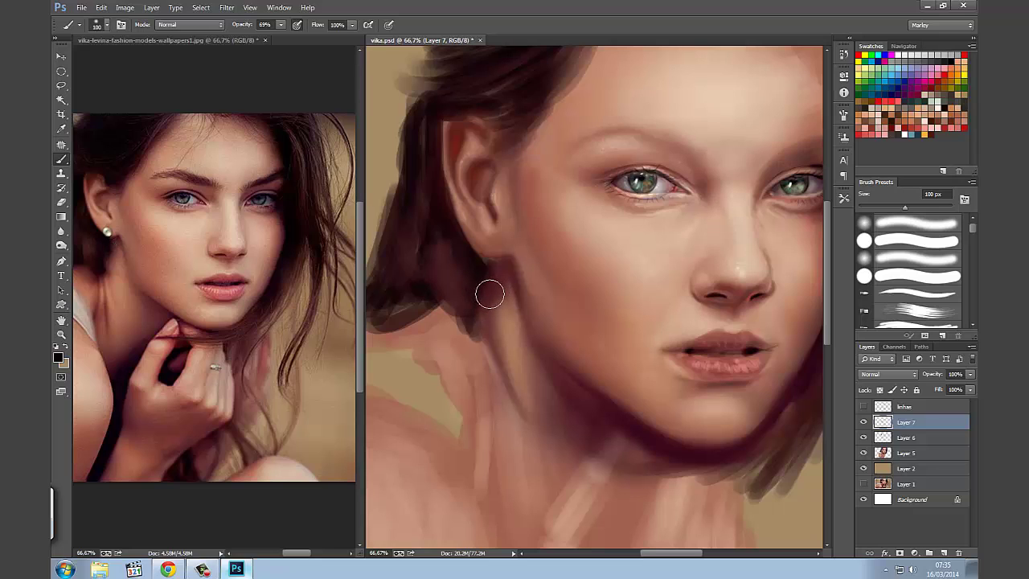
# Darken the shadow below the ear and along the jaw with 80–125 px brushes
pyautogui.moveTo(489, 281)
pyautogui.mouseDown()
pyautogui.moveTo(488, 272)
pyautogui.moveTo(478, 294)
pyautogui.moveTo(480, 257)
pyautogui.moveTo(487, 278)
pyautogui.moveTo(496, 267)
pyautogui.moveTo(488, 262)
pyautogui.moveTo(508, 261)
pyautogui.moveTo(499, 273)
pyautogui.moveTo(519, 287)
pyautogui.mouseUp()
pyautogui.press('[')
pyautogui.press('[')
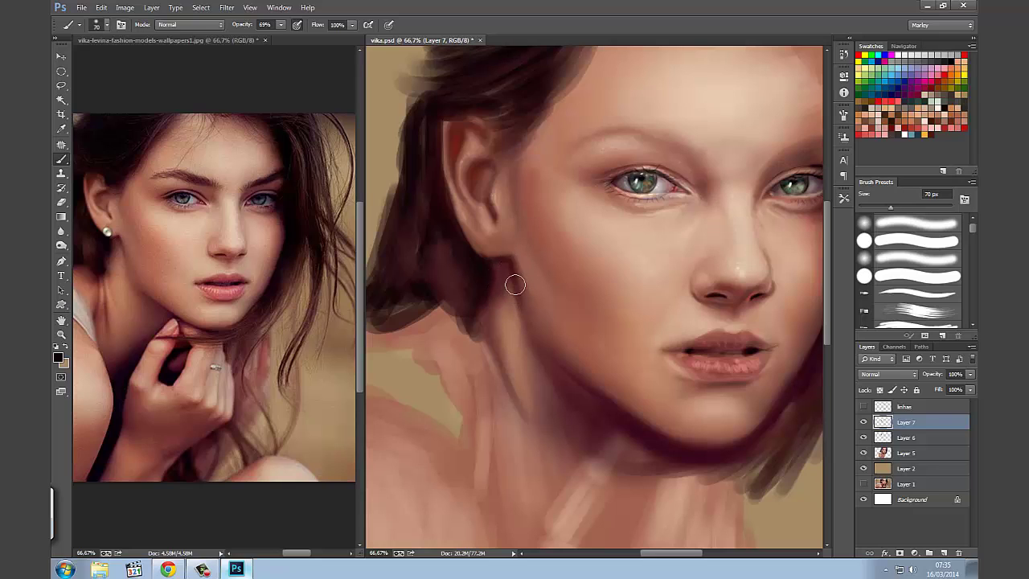
pyautogui.press(']')
pyautogui.press(']')
pyautogui.press(']')
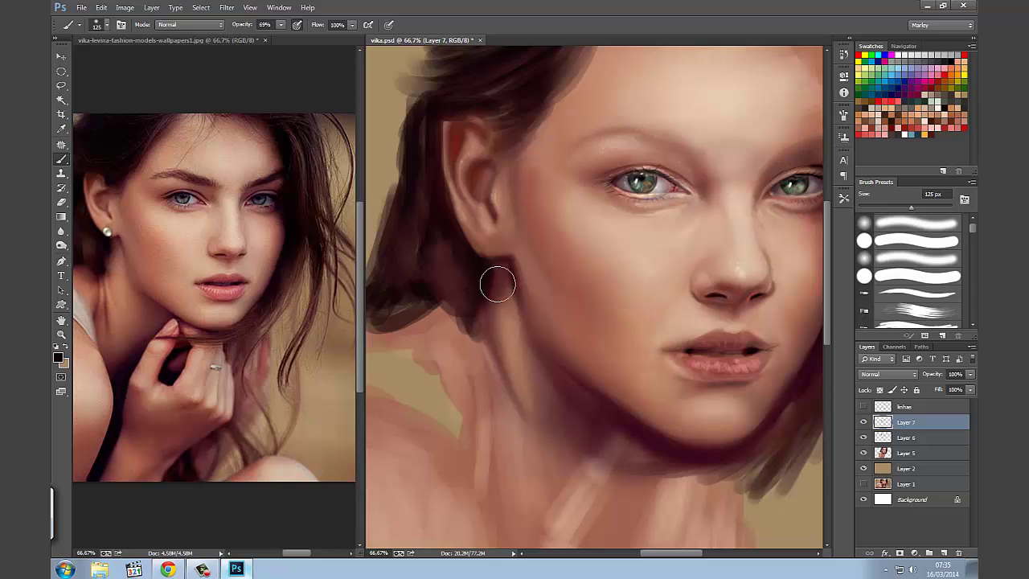
pyautogui.moveTo(505, 269)
pyautogui.mouseDown()
pyautogui.moveTo(494, 271)
pyautogui.moveTo(476, 327)
pyautogui.moveTo(471, 298)
pyautogui.moveTo(463, 325)
pyautogui.moveTo(427, 287)
pyautogui.moveTo(472, 317)
pyautogui.moveTo(469, 287)
pyautogui.moveTo(461, 297)
pyautogui.moveTo(492, 326)
pyautogui.moveTo(489, 366)
pyautogui.moveTo(456, 347)
pyautogui.mouseUp()
pyautogui.press('[')
pyautogui.press('[')
pyautogui.press('[')
pyautogui.press(']')
pyautogui.press(']')
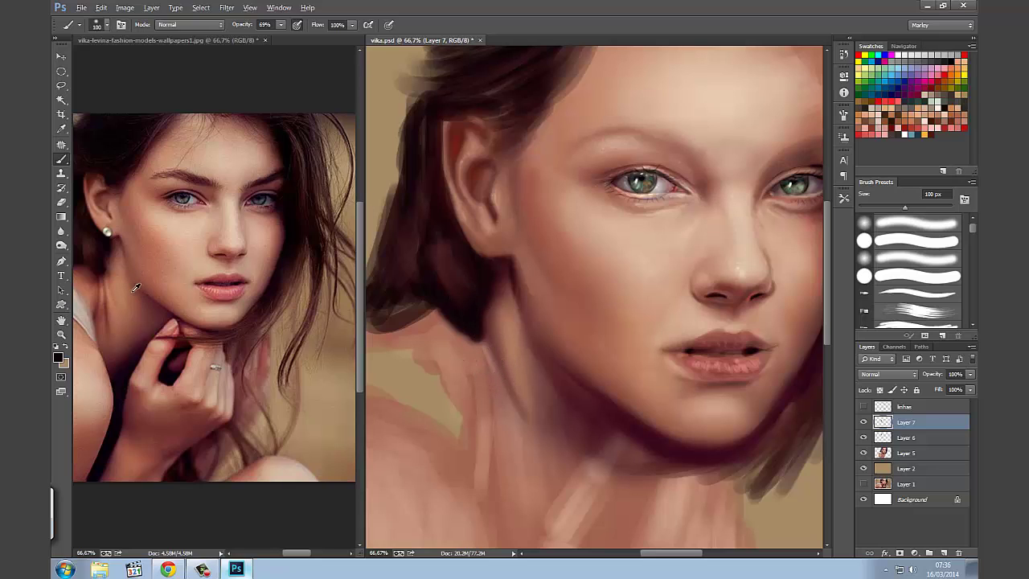
pyautogui.moveTo(535, 363)
pyautogui.mouseDown()
pyautogui.moveTo(534, 396)
pyautogui.moveTo(490, 344)
pyautogui.moveTo(535, 405)
pyautogui.moveTo(517, 315)
pyautogui.moveTo(531, 333)
pyautogui.moveTo(524, 346)
pyautogui.moveTo(509, 289)
pyautogui.moveTo(529, 354)
pyautogui.moveTo(513, 308)
pyautogui.moveTo(523, 356)
pyautogui.moveTo(482, 341)
pyautogui.mouseUp()
# Paint light and dark strokes along the neck shadow at brush sizes from 50 to 150 px
pyautogui.press('[')
pyautogui.press('[')
pyautogui.press('[')
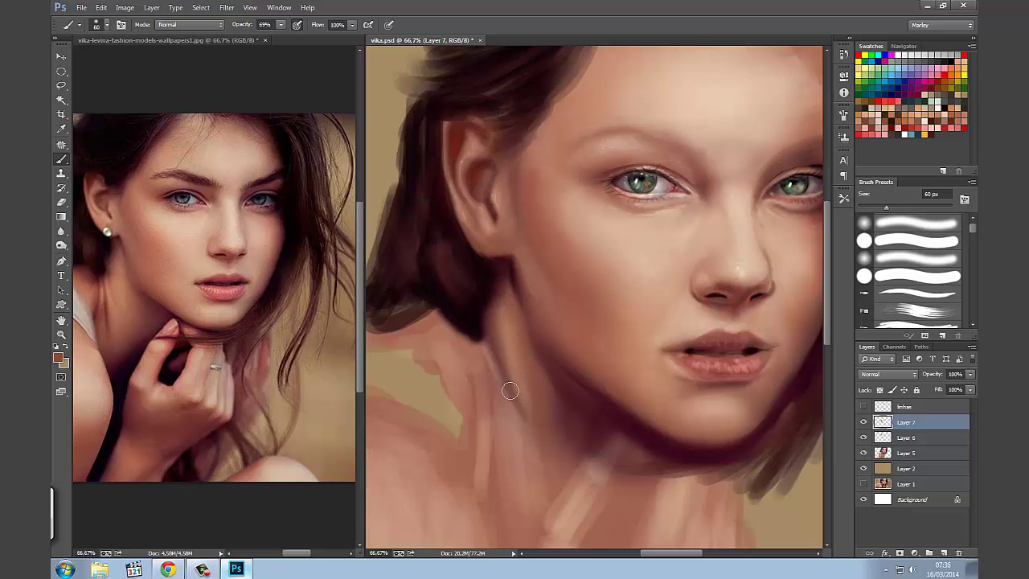
pyautogui.moveTo(510, 391); pyautogui.dragTo(512, 392)
pyautogui.press('[')
pyautogui.press(']')
pyautogui.press(']')
pyautogui.press(']')
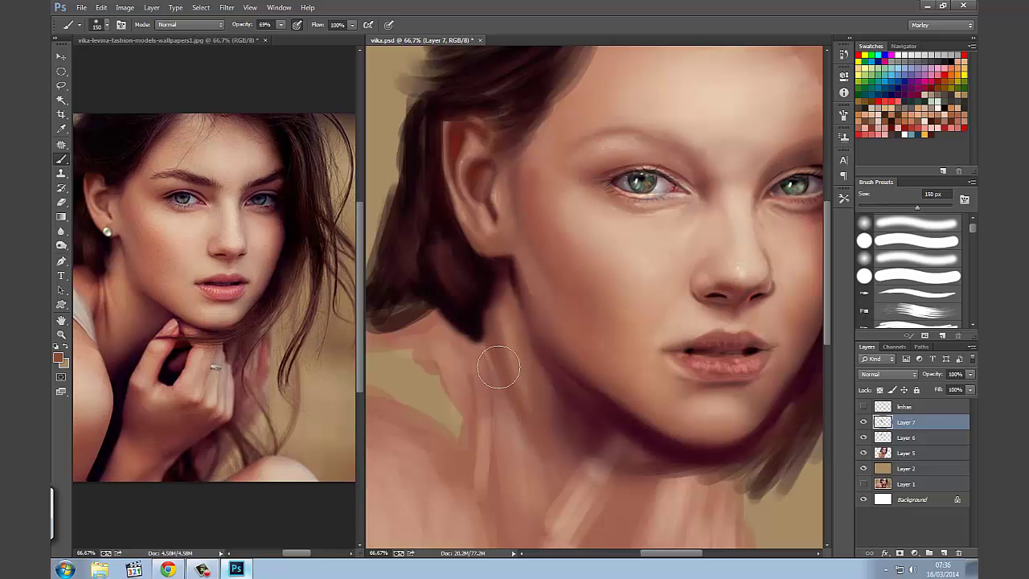
pyautogui.press('[')
pyautogui.press('[')
pyautogui.press('[')
pyautogui.press('[')
pyautogui.press('[')
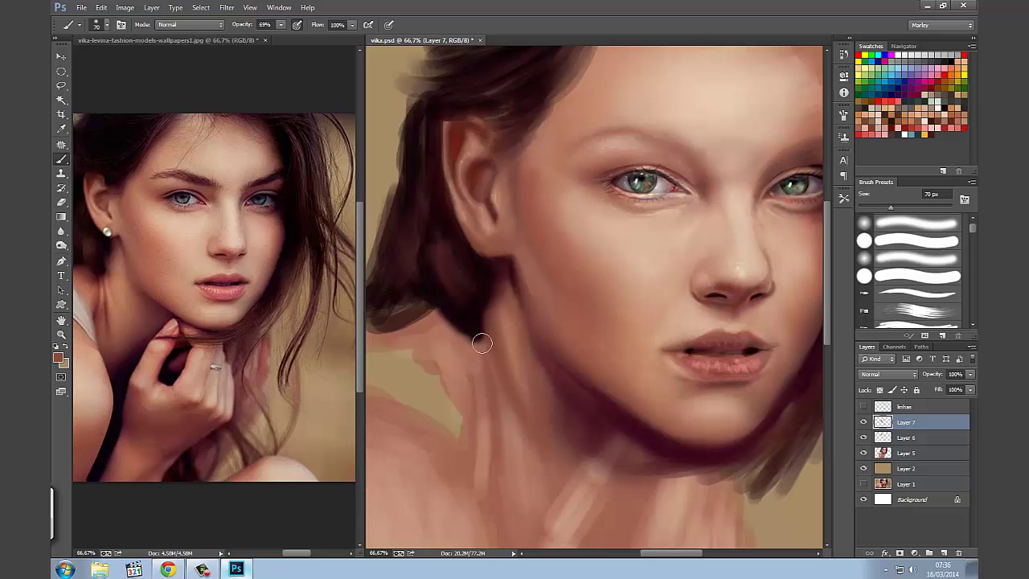
pyautogui.press('[')
pyautogui.press(']')
pyautogui.press(']')
pyautogui.press(']')
pyautogui.press(']')
pyautogui.press(']')
pyautogui.press(']')
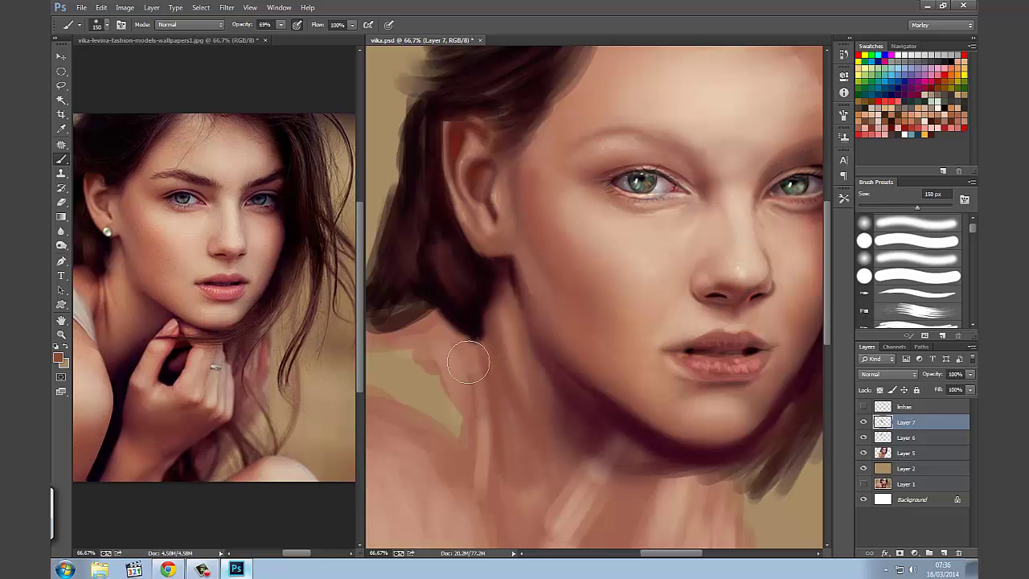
# Repaint the notch beside the neck in pinkish skin and extend a faint light stroke up the neck
pyautogui.moveTo(459, 361)
pyautogui.mouseDown()
pyautogui.moveTo(436, 368)
pyautogui.moveTo(453, 375)
pyautogui.moveTo(431, 345)
pyautogui.moveTo(409, 346)
pyautogui.mouseUp()
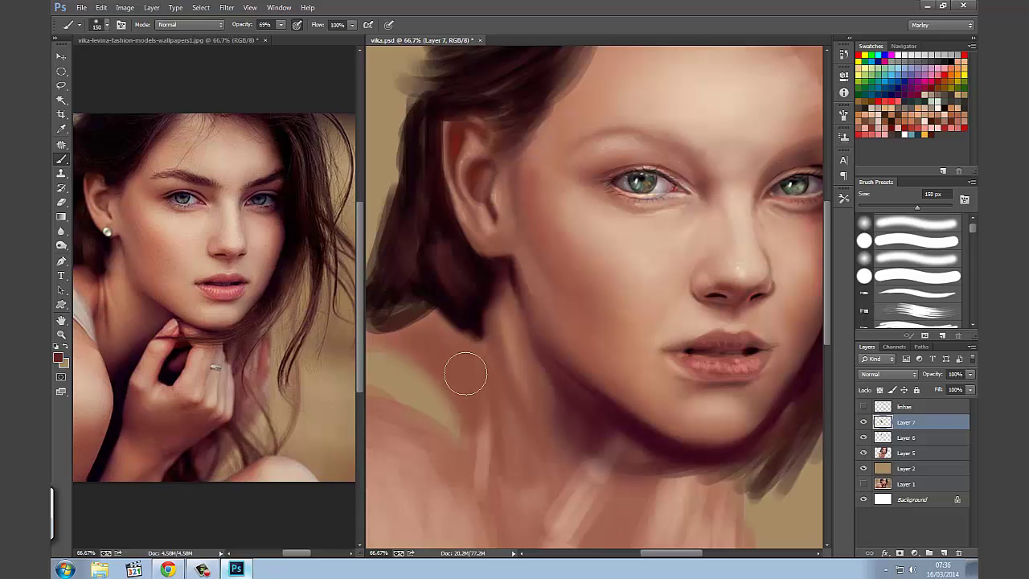
pyautogui.press('[')
pyautogui.press('[')
pyautogui.press('[')
pyautogui.press('[')
pyautogui.press('[')
pyautogui.press('[')
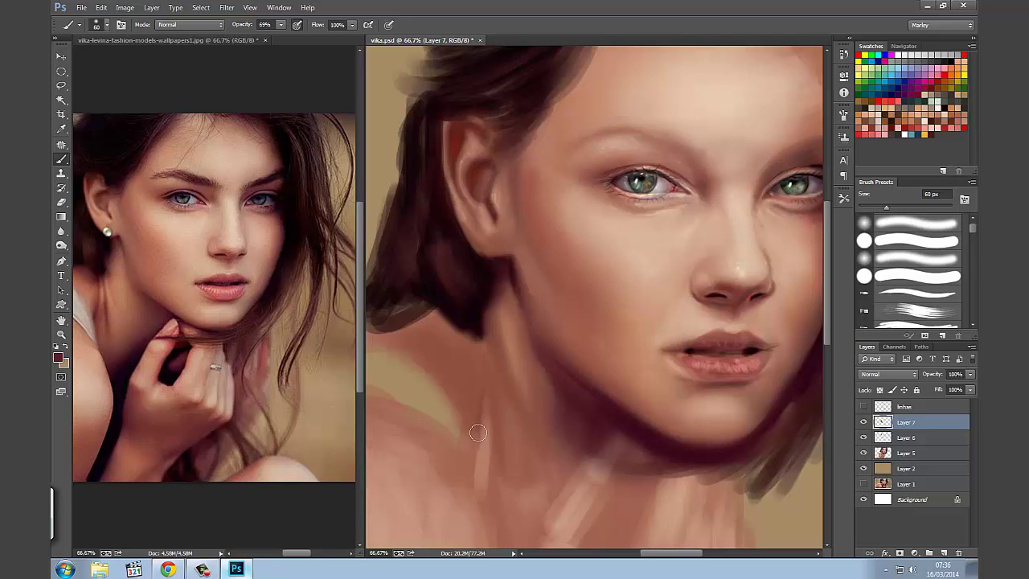
pyautogui.moveTo(478, 433)
pyautogui.mouseDown()
pyautogui.moveTo(481, 360)
pyautogui.moveTo(475, 418)
pyautogui.mouseUp()
pyautogui.press(']')
pyautogui.press(']')
pyautogui.press(']')
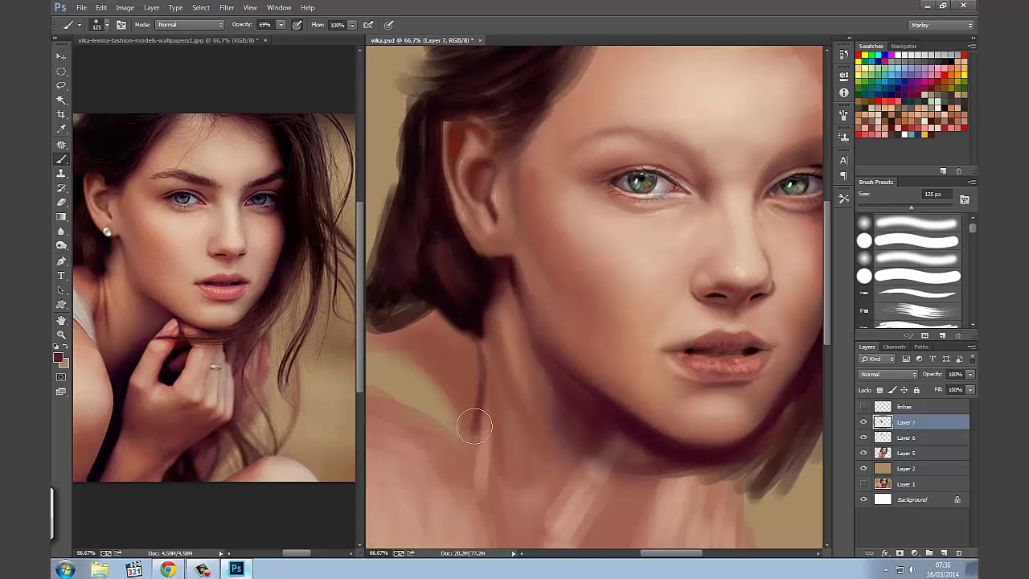
# With the linhas sketch visible, darken the neck shadow line using a 50 px brush, then hide linhas
pyautogui.click(864, 407)
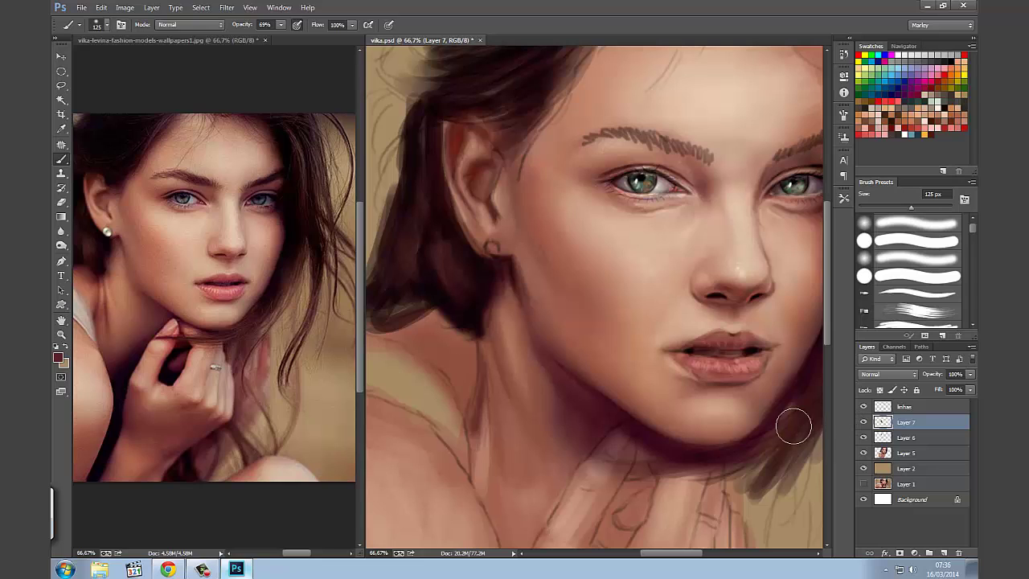
pyautogui.press('[')
pyautogui.press('[')
pyautogui.press('[')
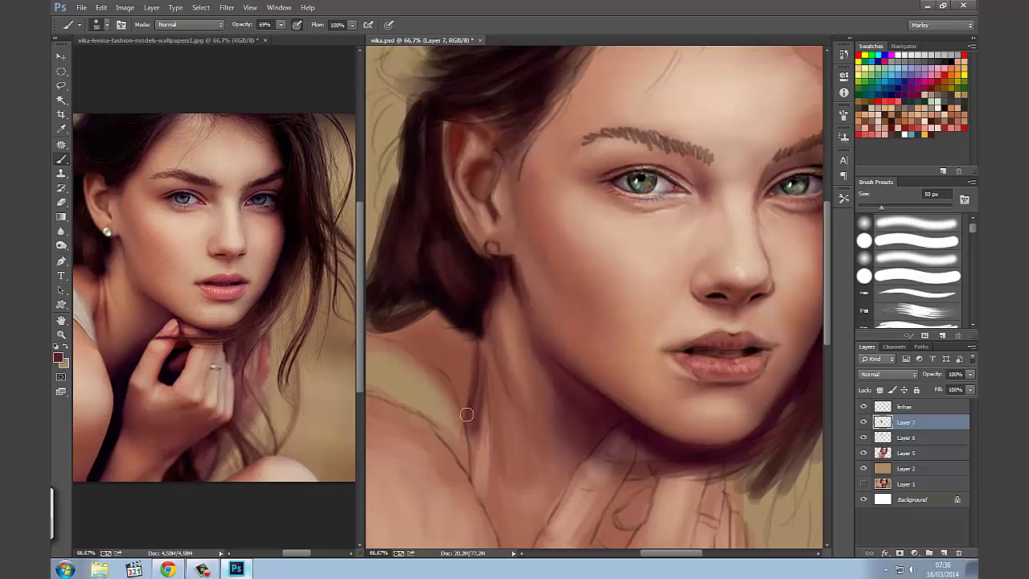
pyautogui.moveTo(471, 411)
pyautogui.mouseDown()
pyautogui.moveTo(476, 335)
pyautogui.moveTo(486, 432)
pyautogui.mouseUp()
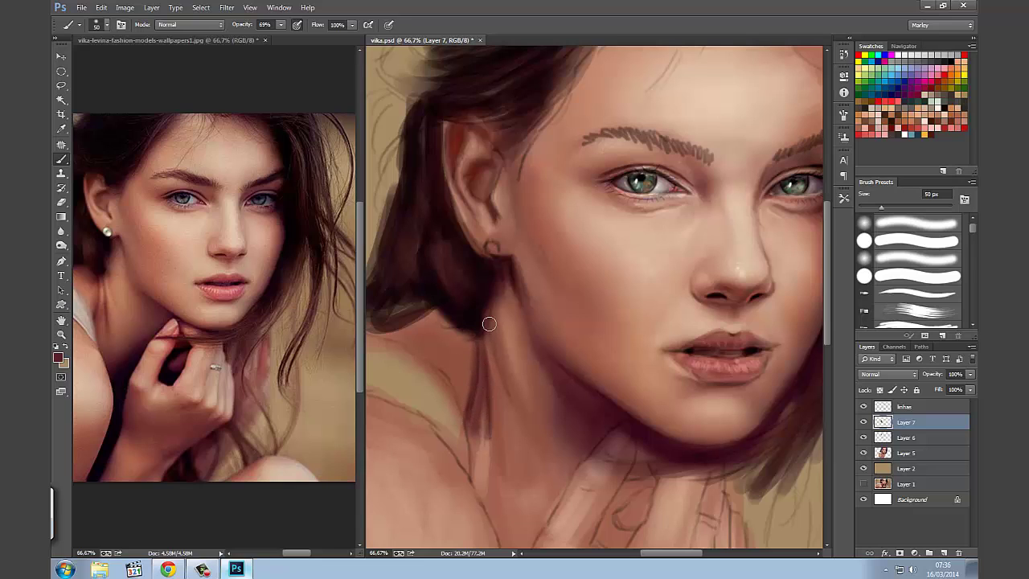
pyautogui.moveTo(489, 324)
pyautogui.mouseDown()
pyautogui.moveTo(519, 416)
pyautogui.moveTo(496, 372)
pyautogui.mouseUp()
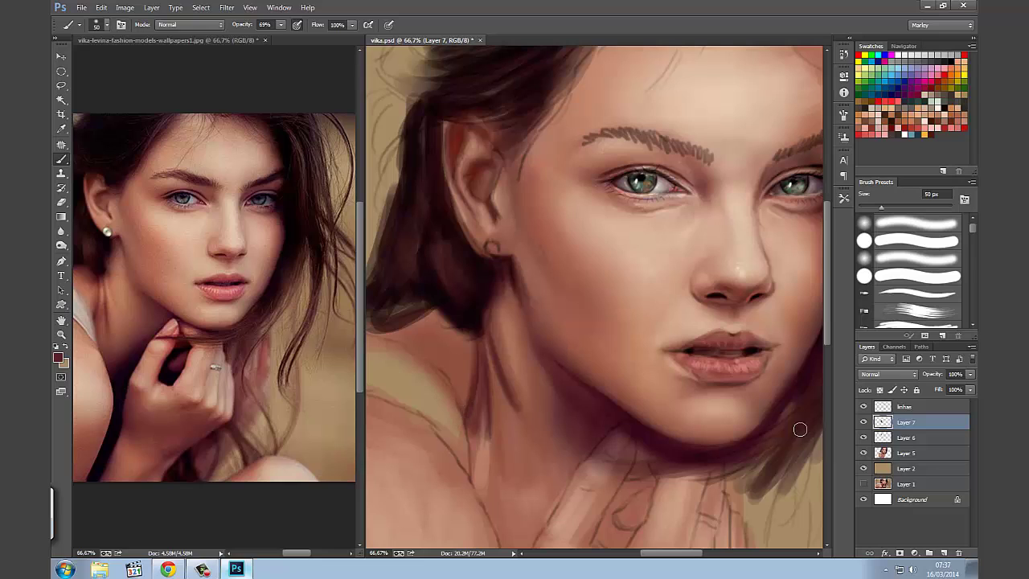
pyautogui.click(863, 407)
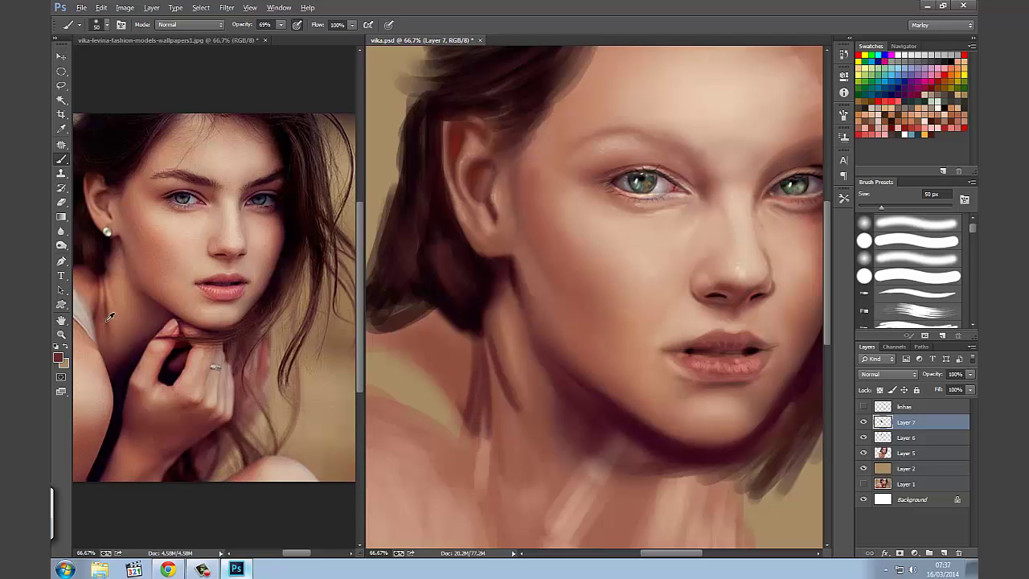
# Add dark and soft strokes to the lower neck shadow at brush sizes of 70–150 px
pyautogui.moveTo(483, 413); pyautogui.dragTo(473, 436)
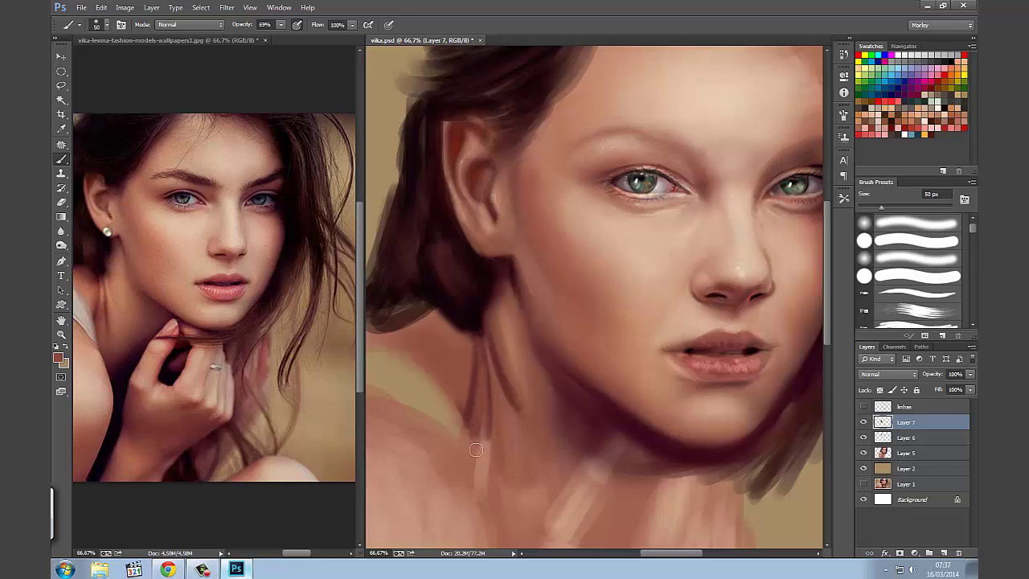
pyautogui.press(']')
pyautogui.press(']')
pyautogui.press(']')
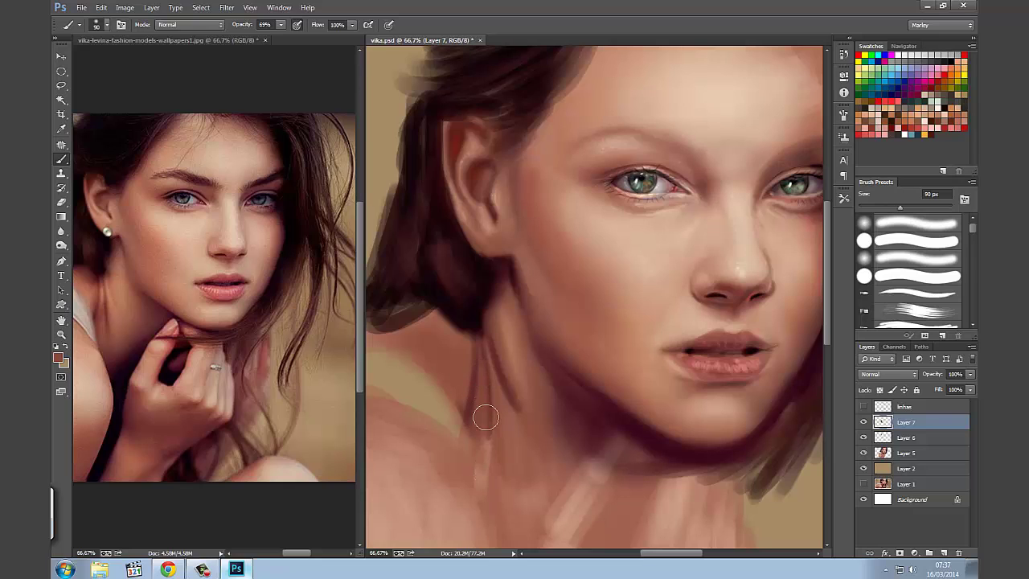
pyautogui.moveTo(483, 418); pyautogui.dragTo(487, 491)
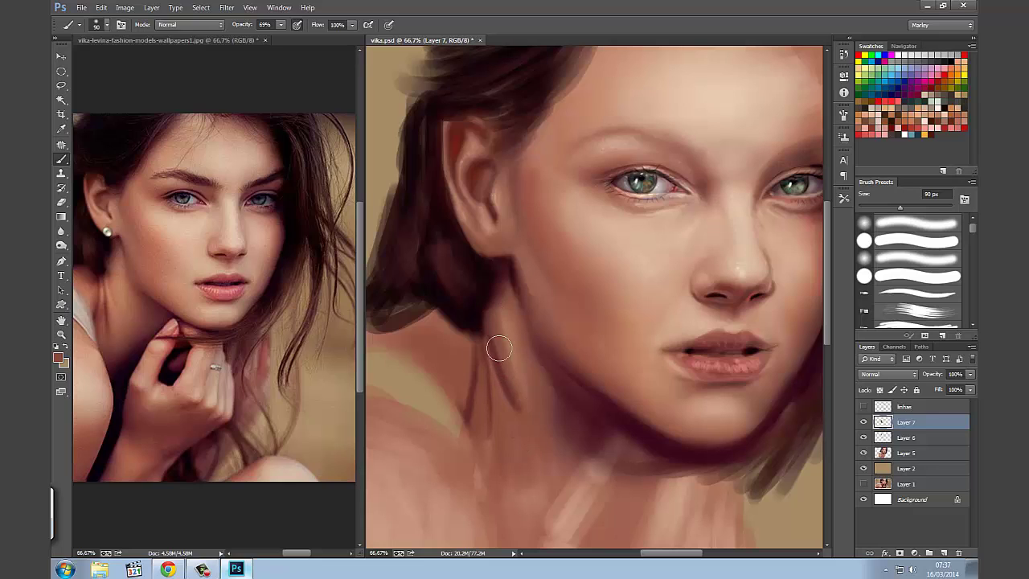
pyautogui.press('[')
pyautogui.press('[')
pyautogui.press('[')
pyautogui.press('[')
pyautogui.press('[')
pyautogui.press(']')
pyautogui.press(']')
pyautogui.press(']')
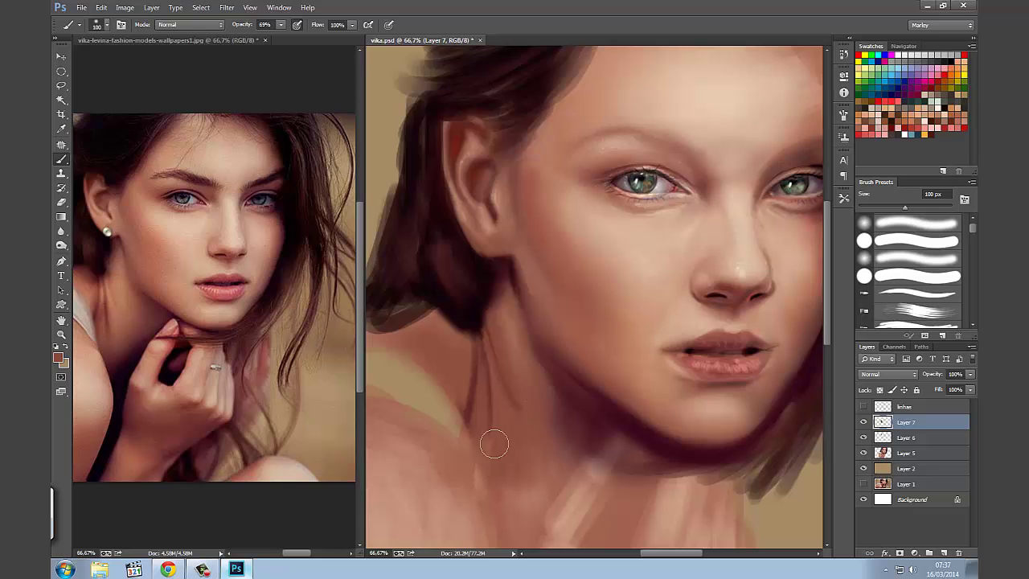
pyautogui.press(']')
pyautogui.press(']')
pyautogui.press('[')
pyautogui.press('[')
pyautogui.press('[')
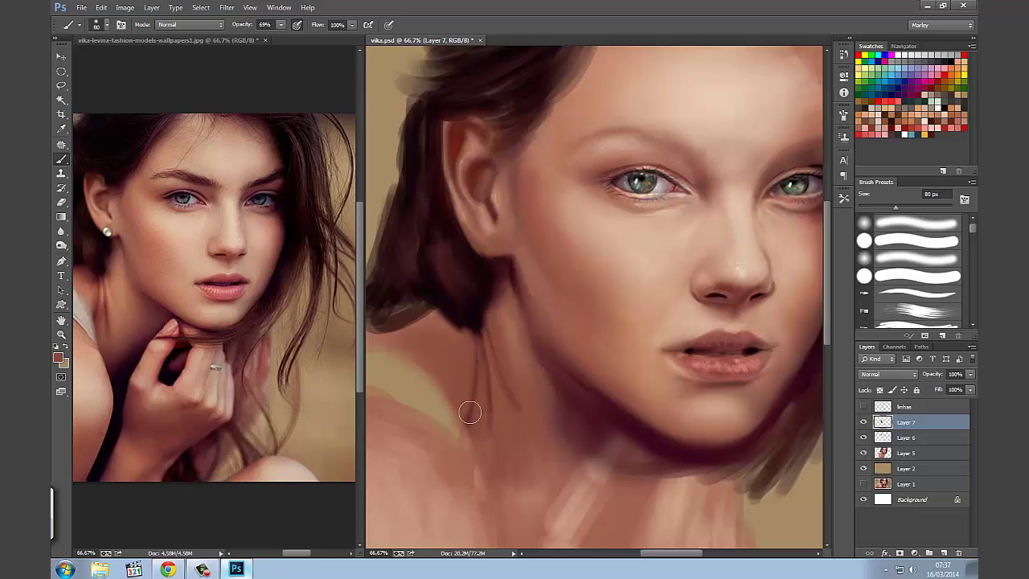
# Sample three skin tones from the painted neck and lower the brush opacity to 32%
pyautogui.keyDown('alt'); pyautogui.click(474, 397); pyautogui.keyUp('alt')
pyautogui.keyDown('alt'); pyautogui.click(467, 361); pyautogui.keyUp('alt')
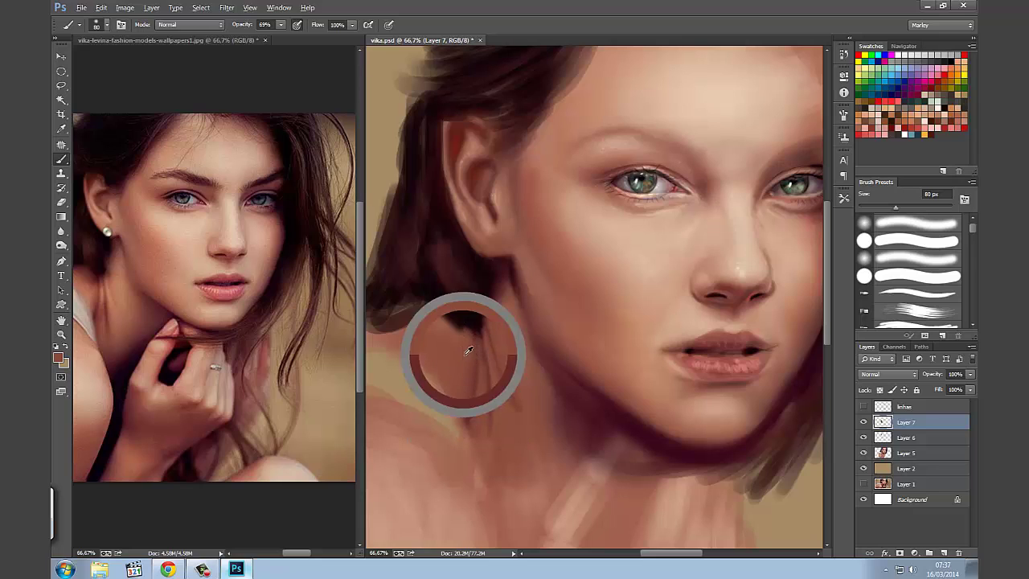
pyautogui.keyDown('alt'); pyautogui.click(464, 415); pyautogui.keyUp('alt')
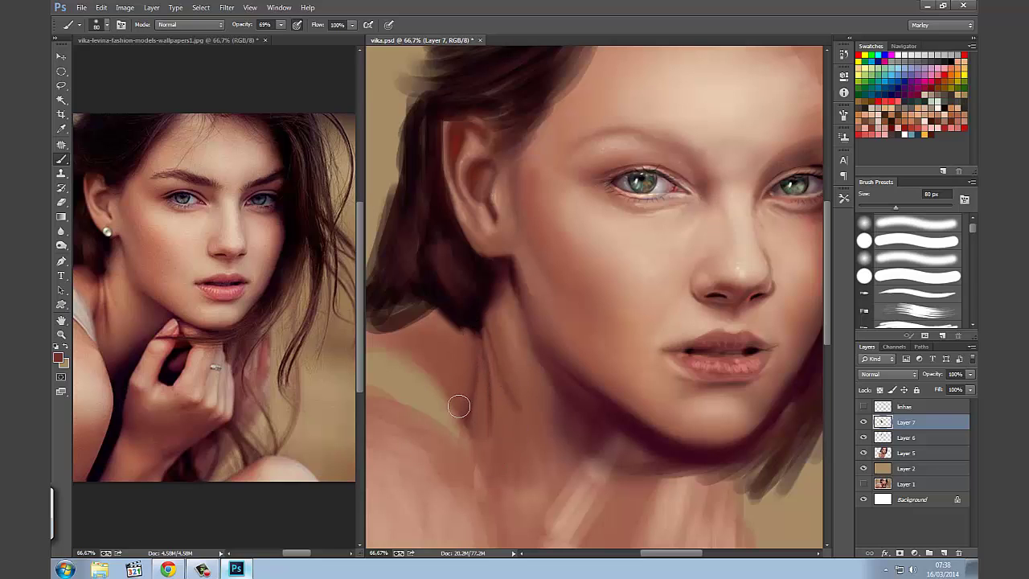
pyautogui.moveTo(243, 24); pyautogui.dragTo(222, 28)
# Paint and soften the neck shadow beneath the jaw and hair with 150–250 px brushes
pyautogui.moveTo(467, 333)
pyautogui.mouseDown()
pyautogui.moveTo(466, 367)
pyautogui.moveTo(475, 334)
pyautogui.moveTo(443, 385)
pyautogui.mouseUp()
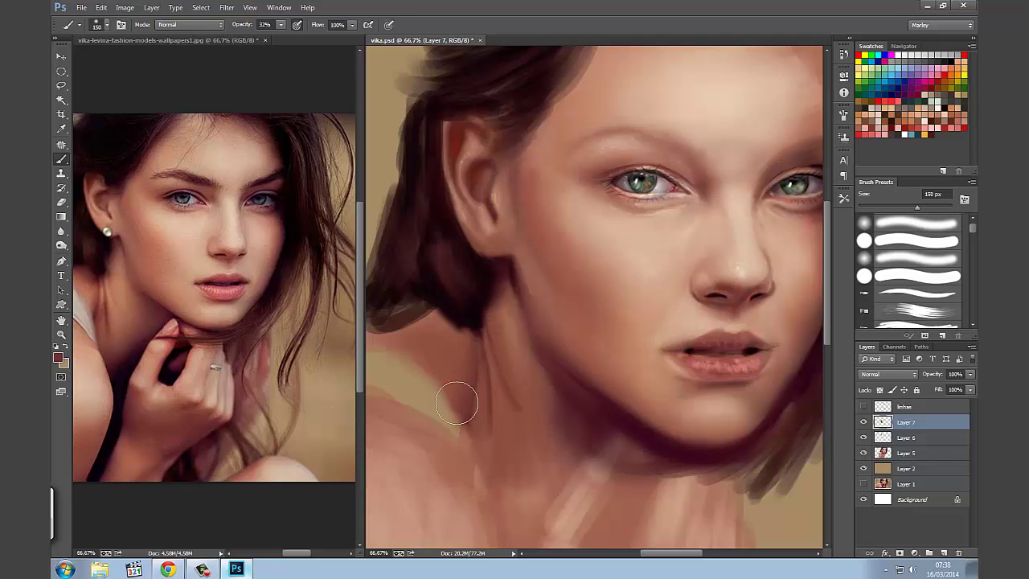
pyautogui.press(']')
pyautogui.press(']')
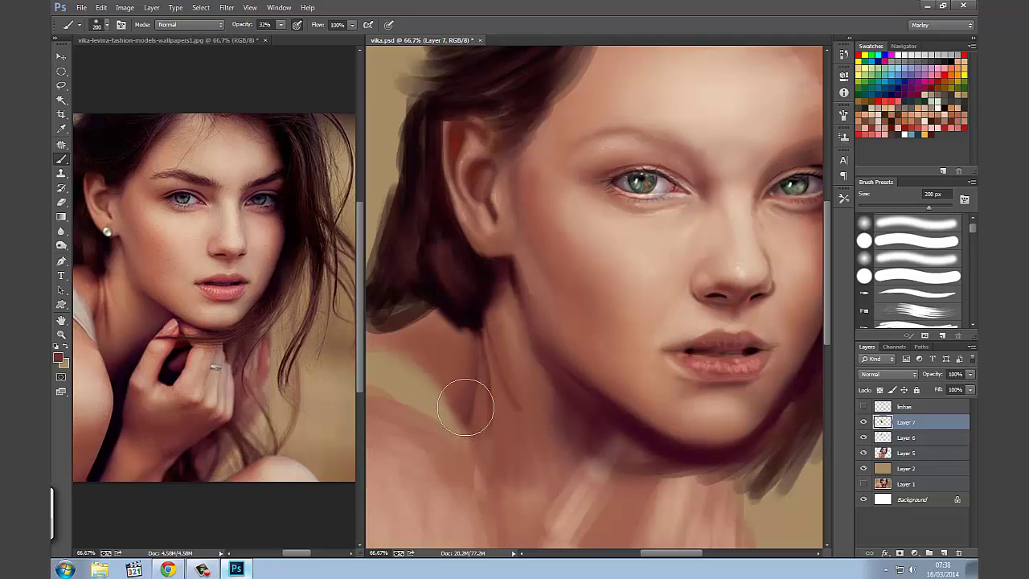
pyautogui.moveTo(465, 407)
pyautogui.mouseDown()
pyautogui.moveTo(459, 329)
pyautogui.moveTo(451, 386)
pyautogui.moveTo(485, 402)
pyautogui.mouseUp()
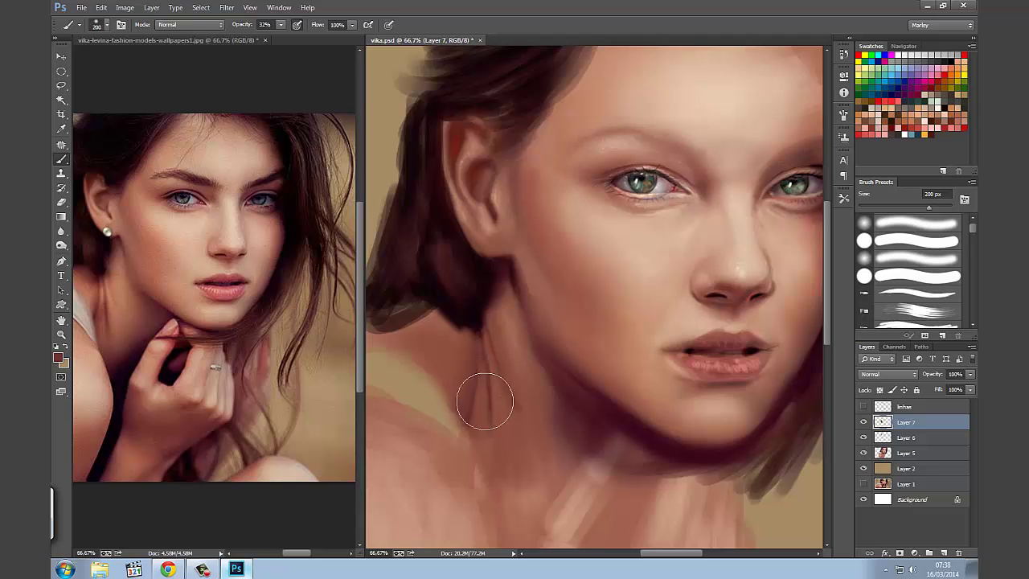
pyautogui.press('[')
pyautogui.press('[')
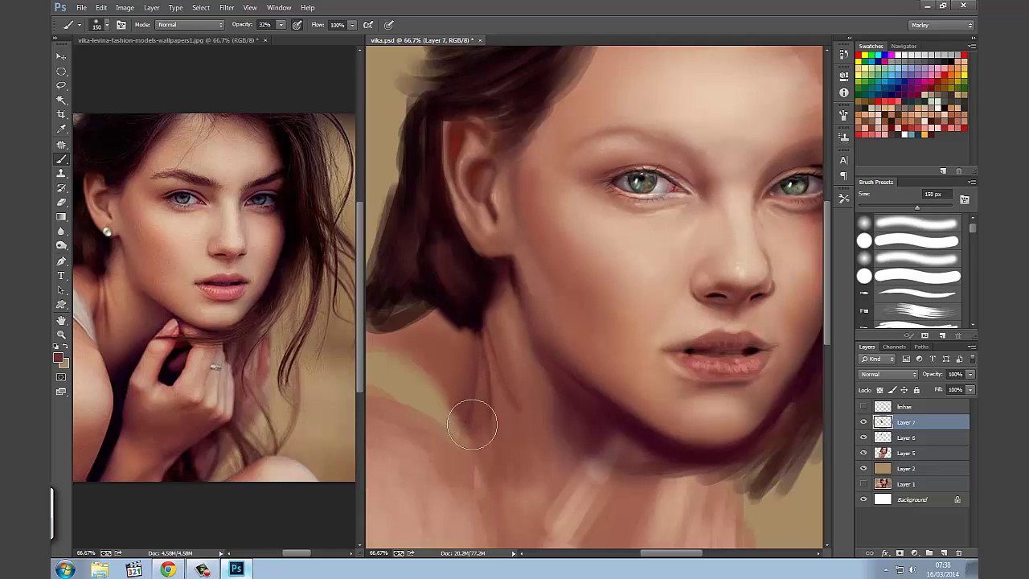
pyautogui.press(']')
pyautogui.press(']')
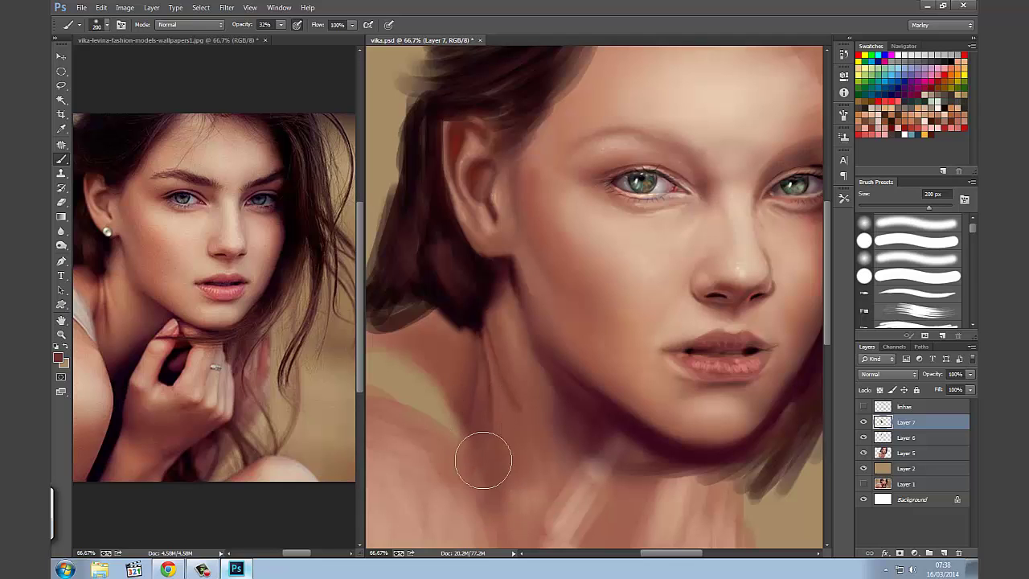
pyautogui.press(']')
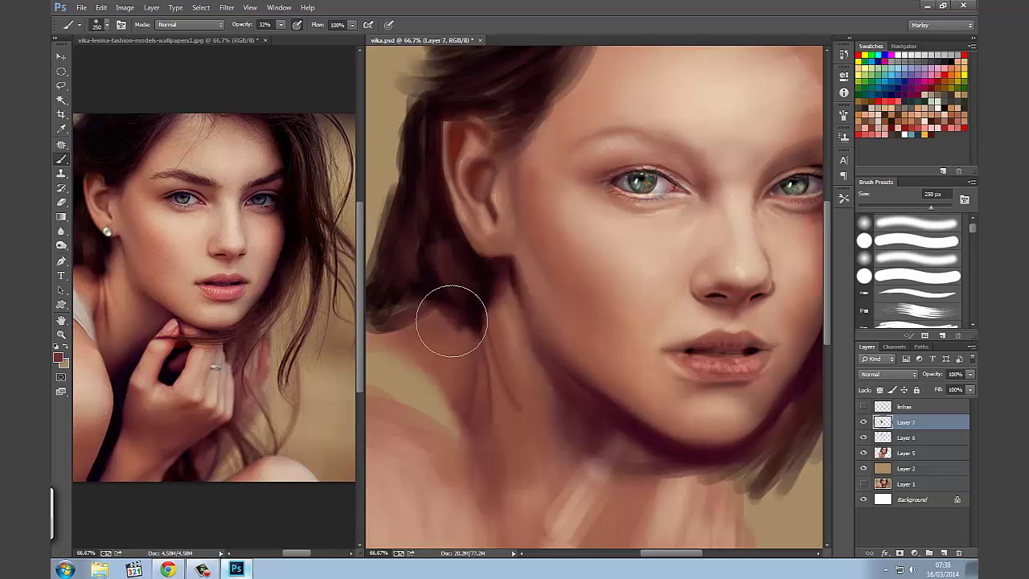
pyautogui.press('[')
pyautogui.press('[')
pyautogui.press('[')
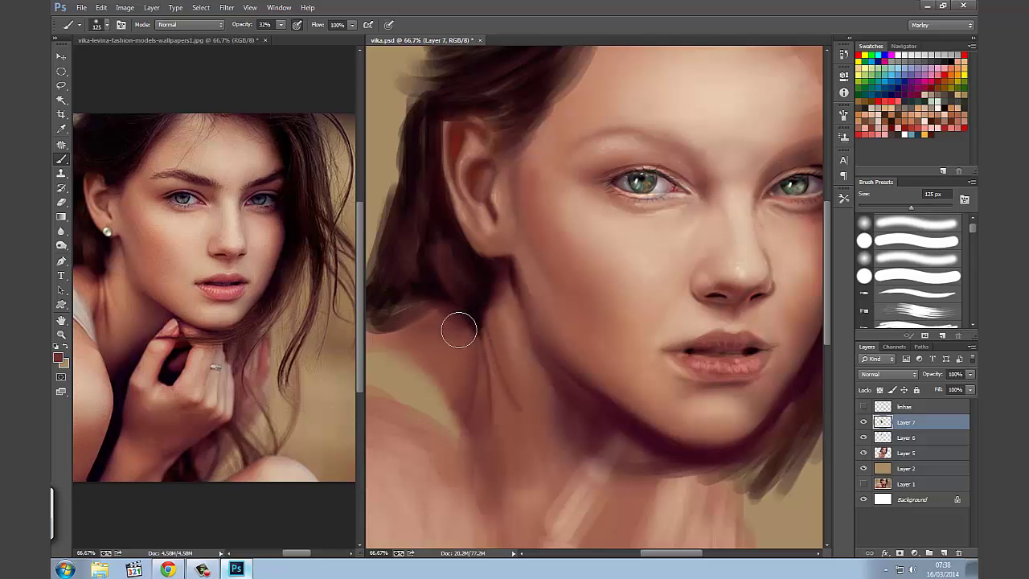
# Sample a dark brown and darken the neck along the hair edge with a 250 px brush
pyautogui.keyDown('alt'); pyautogui.click(415, 293); pyautogui.keyUp('alt')
pyautogui.press(']')
pyautogui.press(']')
pyautogui.press(']')
pyautogui.moveTo(456, 323)
pyautogui.mouseDown()
pyautogui.moveTo(442, 318)
pyautogui.moveTo(435, 338)
pyautogui.mouseUp()
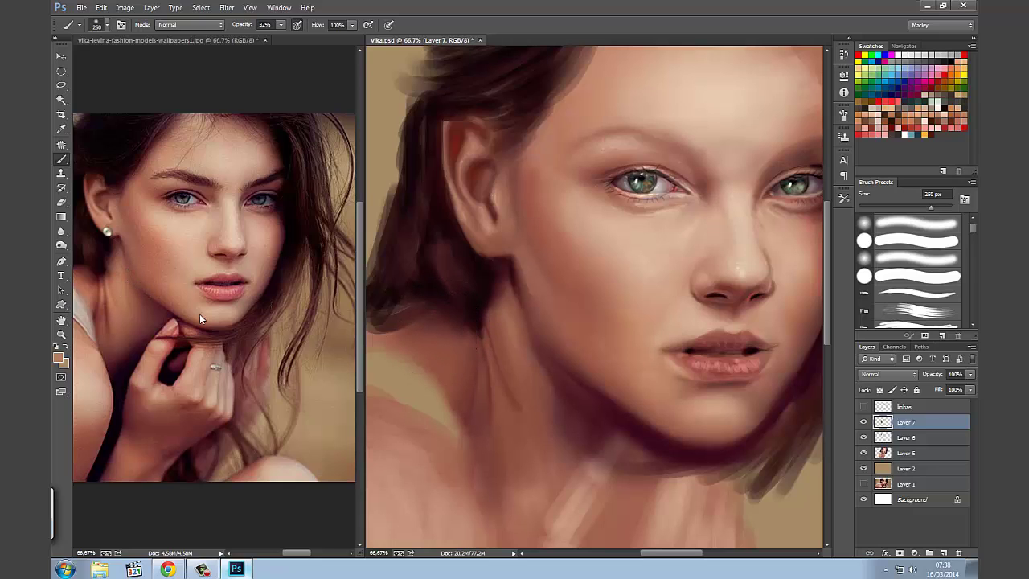
# Blend the tan patch on the left side of the neck with a 175 px brush
pyautogui.press('[')
pyautogui.press('[')
pyautogui.press('[')
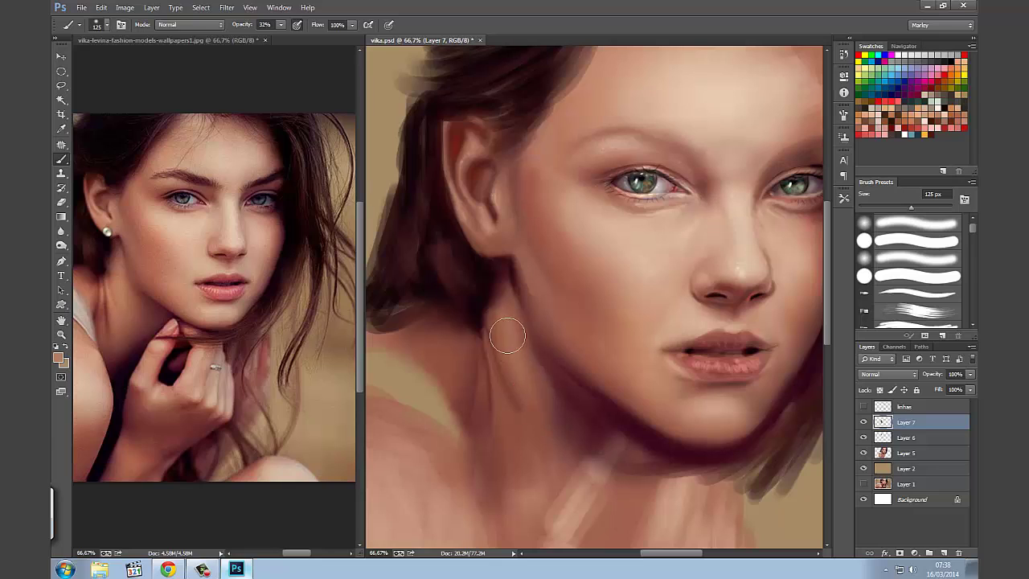
pyautogui.press('[')
pyautogui.press('[')
pyautogui.press('[')
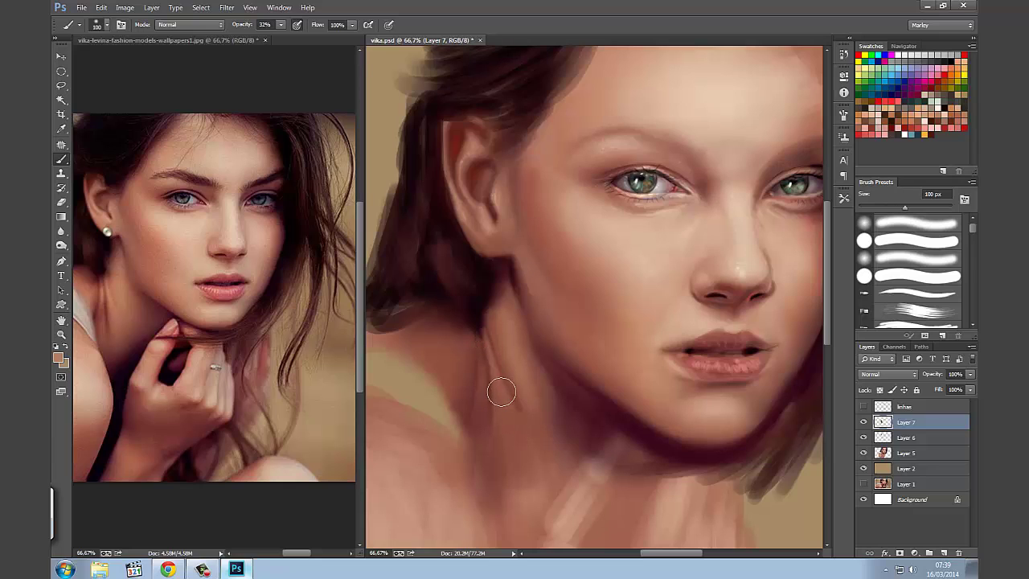
pyautogui.press(']')
pyautogui.press(']')
pyautogui.press(']')
pyautogui.press(']')
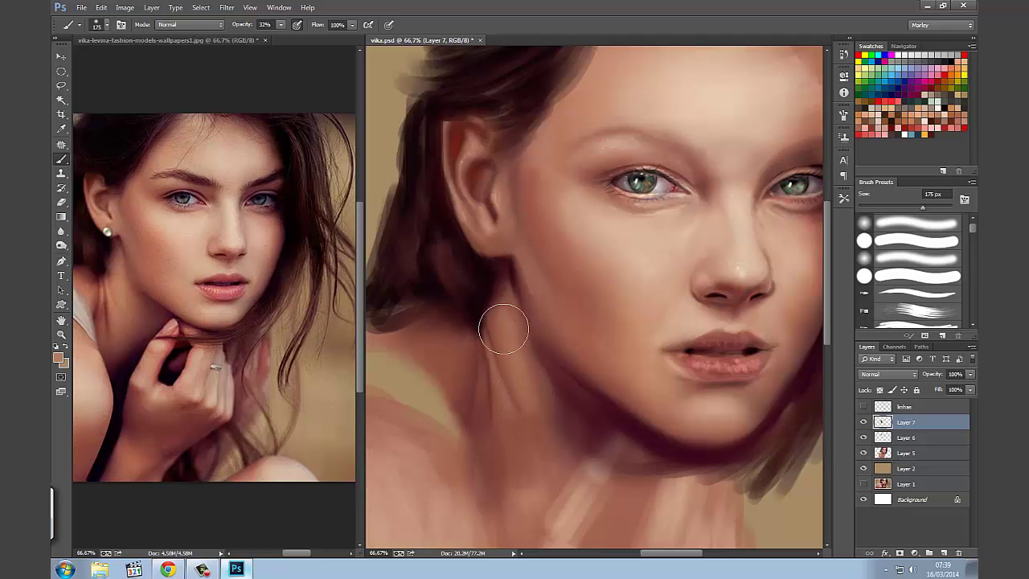
pyautogui.press('[')
pyautogui.press('[')
pyautogui.press('[')
pyautogui.press('[')
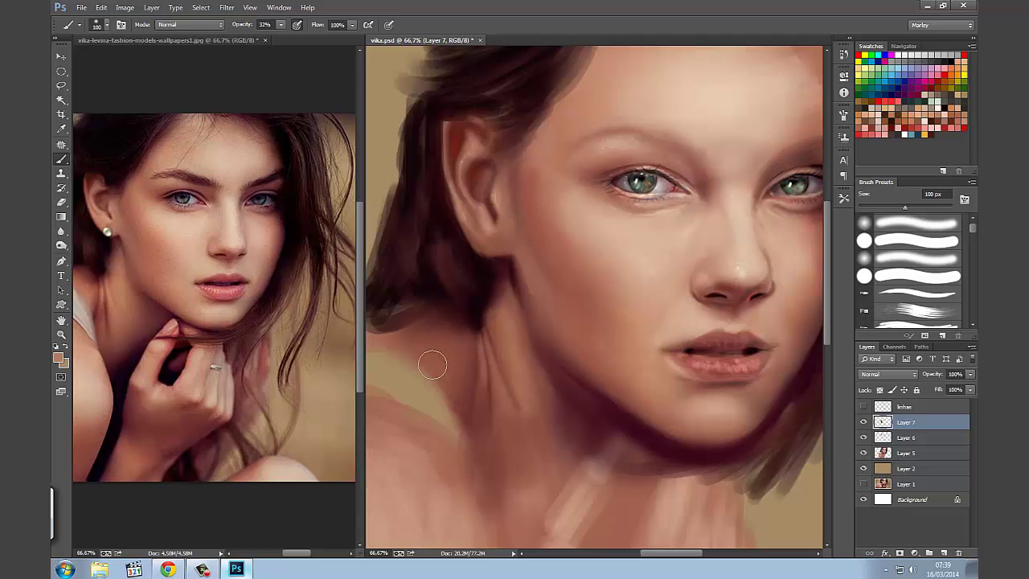
pyautogui.press(']')
pyautogui.press(']')
pyautogui.press(']')
pyautogui.moveTo(442, 394)
pyautogui.mouseDown()
pyautogui.moveTo(418, 346)
pyautogui.moveTo(450, 413)
pyautogui.moveTo(483, 425)
pyautogui.moveTo(520, 413)
pyautogui.moveTo(534, 448)
pyautogui.moveTo(526, 437)
pyautogui.moveTo(515, 472)
pyautogui.moveTo(501, 414)
pyautogui.mouseUp()
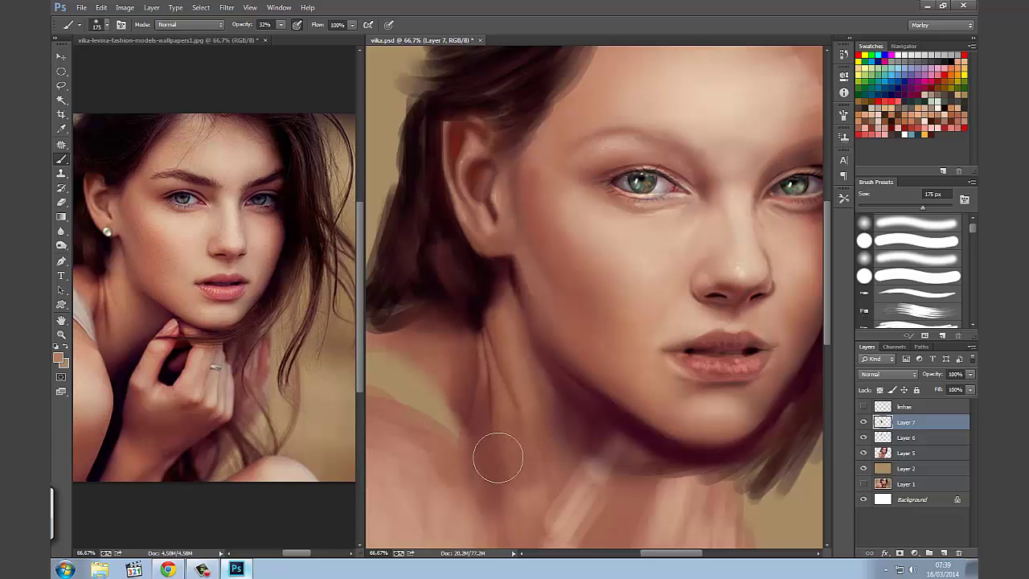
# Resize the brush to 80 px and lower its opacity to 9%
pyautogui.press('[')
pyautogui.press('[')
pyautogui.press('[')
pyautogui.press('[')
pyautogui.press('[')
pyautogui.press('[')
pyautogui.press(']')
pyautogui.moveTo(245, 25); pyautogui.dragTo(231, 27)
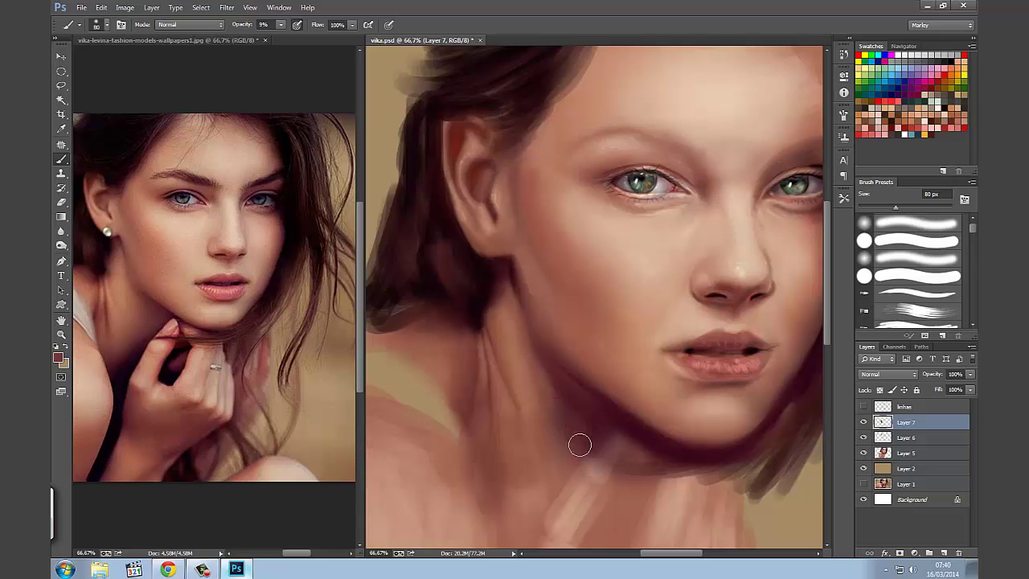
# Raise the brush opacity to about 26% and lay faint shading across the neck
pyautogui.press(']')
pyautogui.press(']')
pyautogui.press(']')
pyautogui.press(']')
pyautogui.press(']')
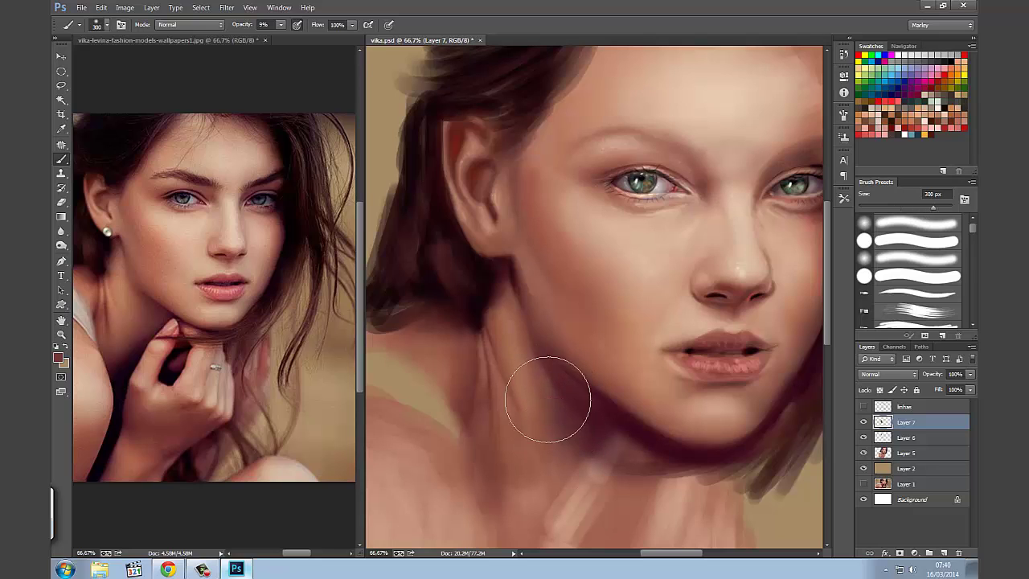
pyautogui.press('[')
pyautogui.press('[')
pyautogui.press('[')
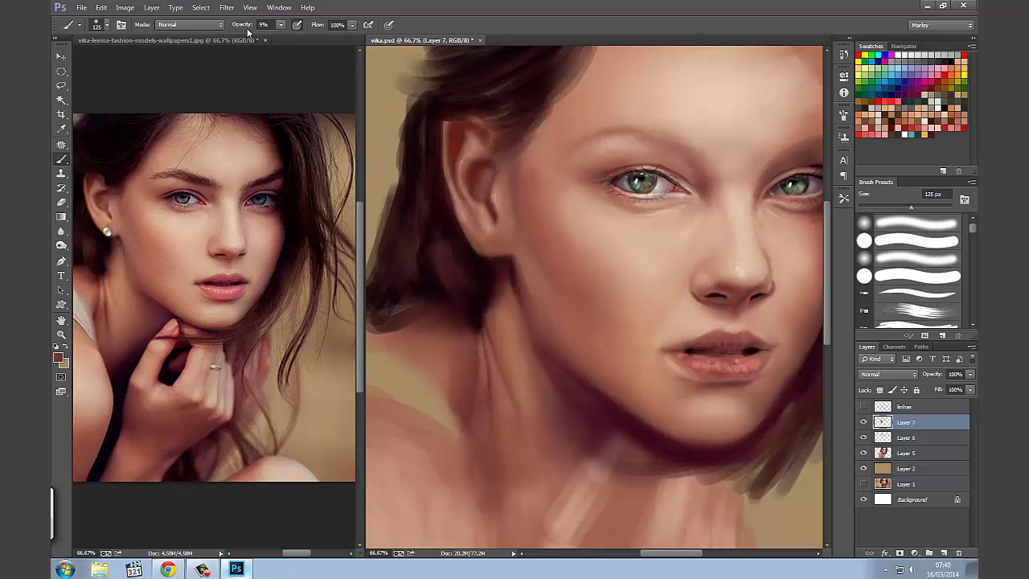
pyautogui.moveTo(253, 26); pyautogui.dragTo(251, 27)
pyautogui.press(']')
pyautogui.press(']')
pyautogui.moveTo(529, 355)
pyautogui.mouseDown()
pyautogui.moveTo(553, 427)
pyautogui.moveTo(537, 354)
pyautogui.moveTo(547, 363)
pyautogui.moveTo(534, 349)
pyautogui.moveTo(536, 430)
pyautogui.moveTo(535, 379)
pyautogui.moveTo(520, 482)
pyautogui.moveTo(565, 437)
pyautogui.moveTo(539, 403)
pyautogui.mouseUp()
# Adjust the brush size between 125 and 250 px, then zoom out to view more of the painting
pyautogui.press(']')
pyautogui.press(']')
pyautogui.press(']')
pyautogui.press('[')
pyautogui.press('[')
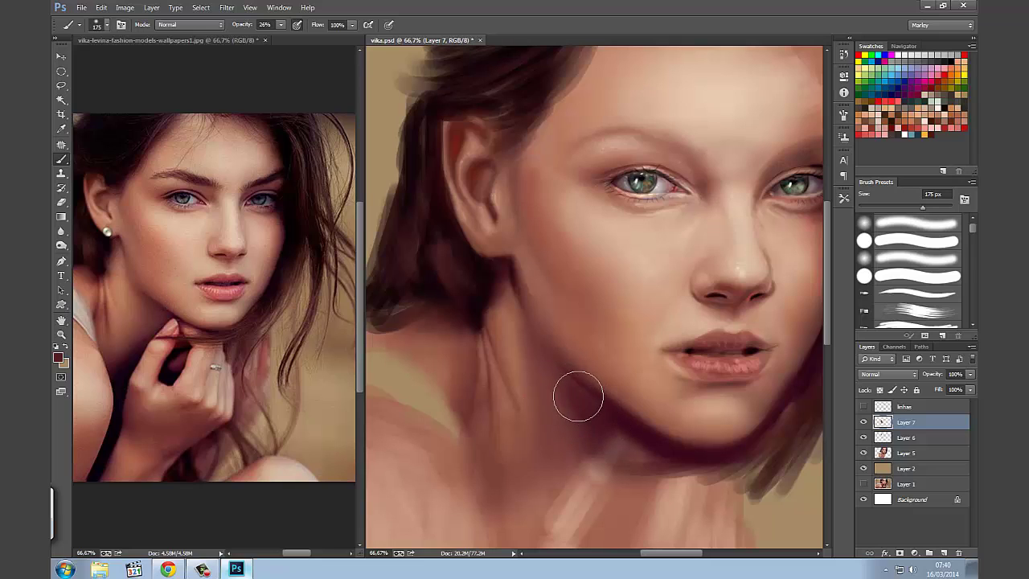
pyautogui.press('[')
pyautogui.press('[')
pyautogui.press('[')
pyautogui.press('[')
pyautogui.press('[')
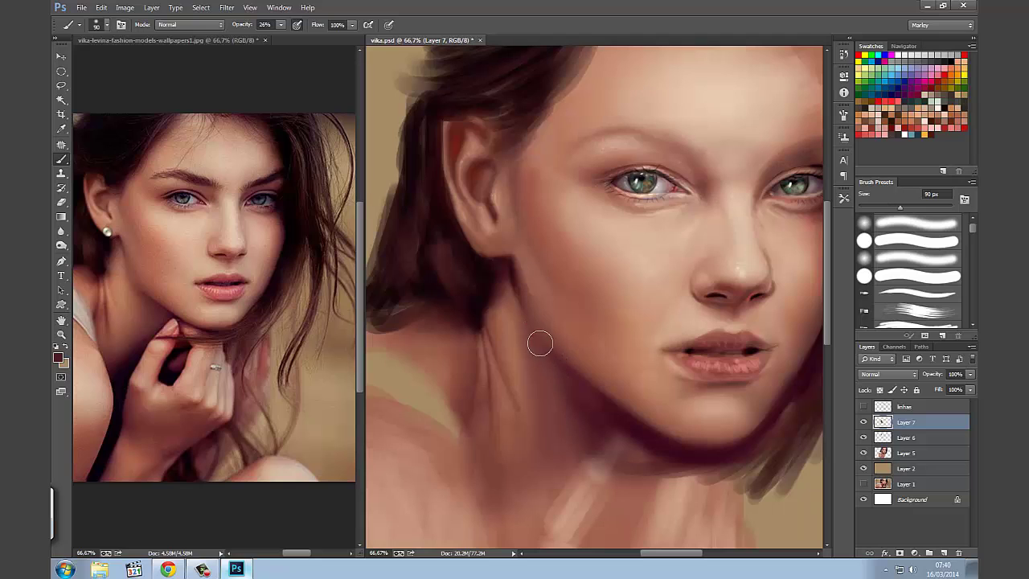
pyautogui.press(']')
pyautogui.press(']')
pyautogui.press(']')
pyautogui.press(']')
pyautogui.press(']')
pyautogui.press(']')
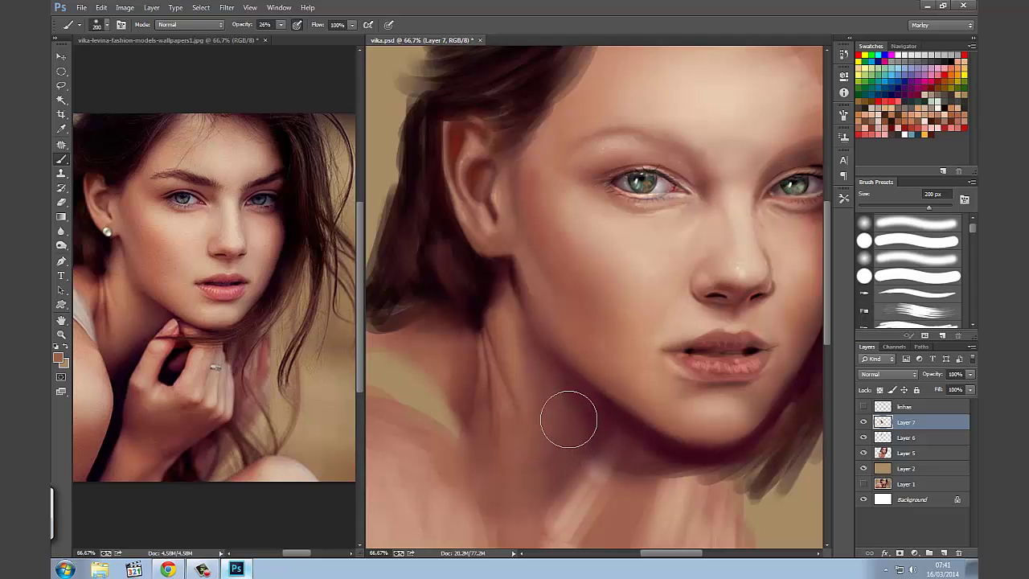
pyautogui.hotkey('ctrl', '-')
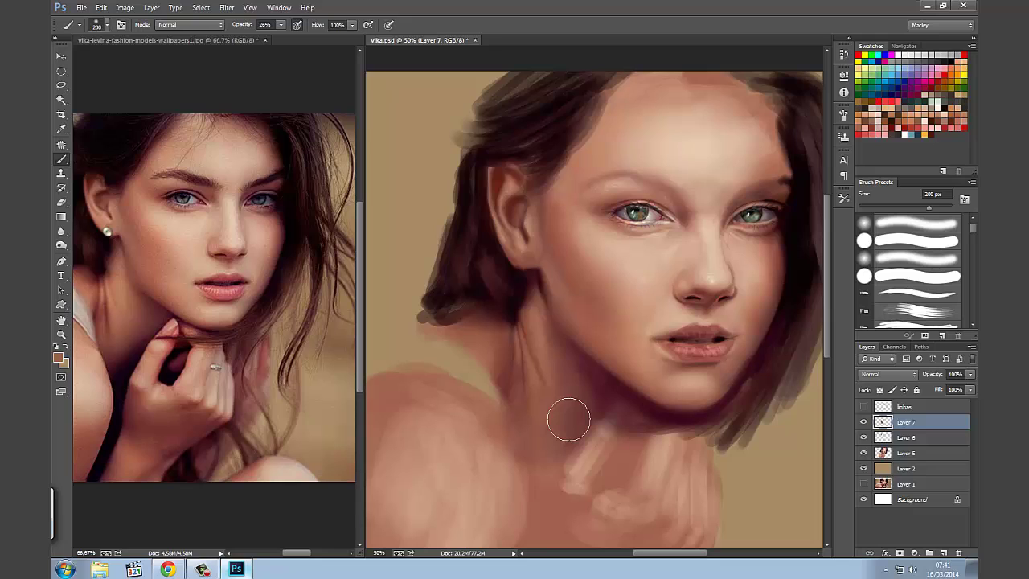
# Show the linhas sketch, zoom to 100% on the lips and chin, then hide the sketch
pyautogui.click(864, 407)
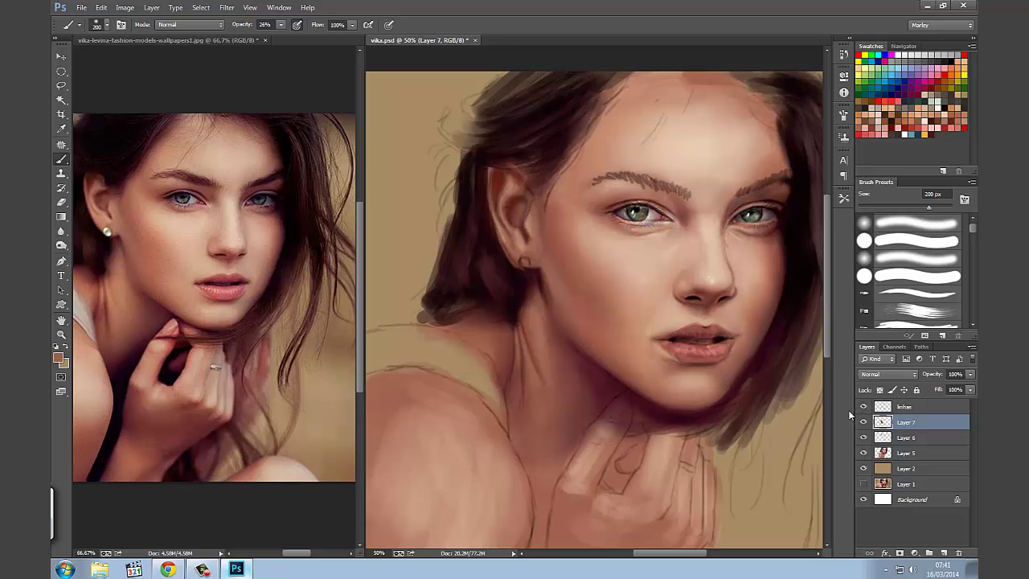
pyautogui.hotkey('ctrl', '+')
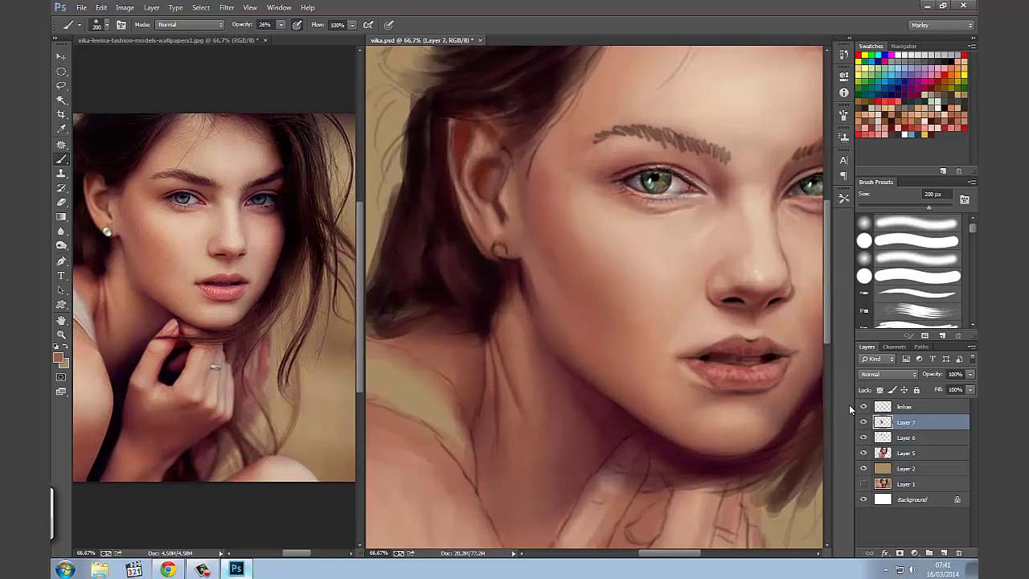
pyautogui.hotkey('ctrl', '+')
pyautogui.moveTo(704, 446); pyautogui.dragTo(669, 354)
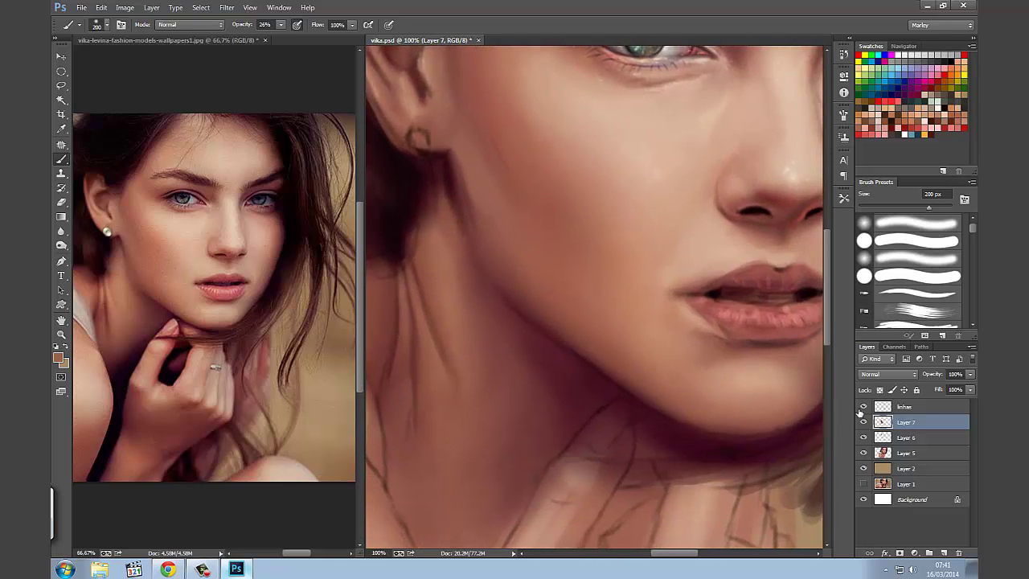
pyautogui.click(864, 407)
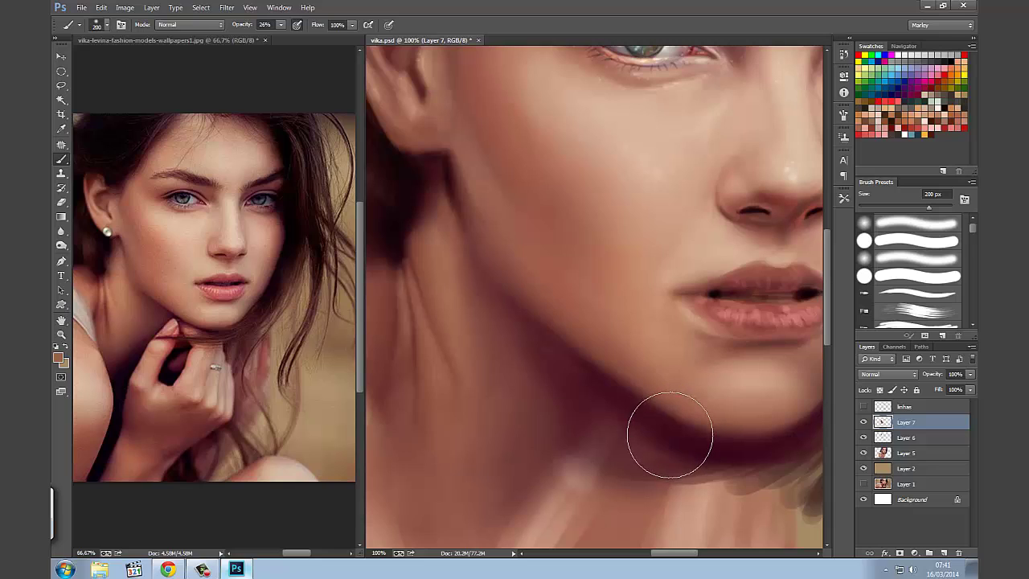
# Shrink the brush to 30 px and check the jaw shadow against the linhas sketch, then hide it
pyautogui.press('[')
pyautogui.press('[')
pyautogui.press('[')
pyautogui.press('[')
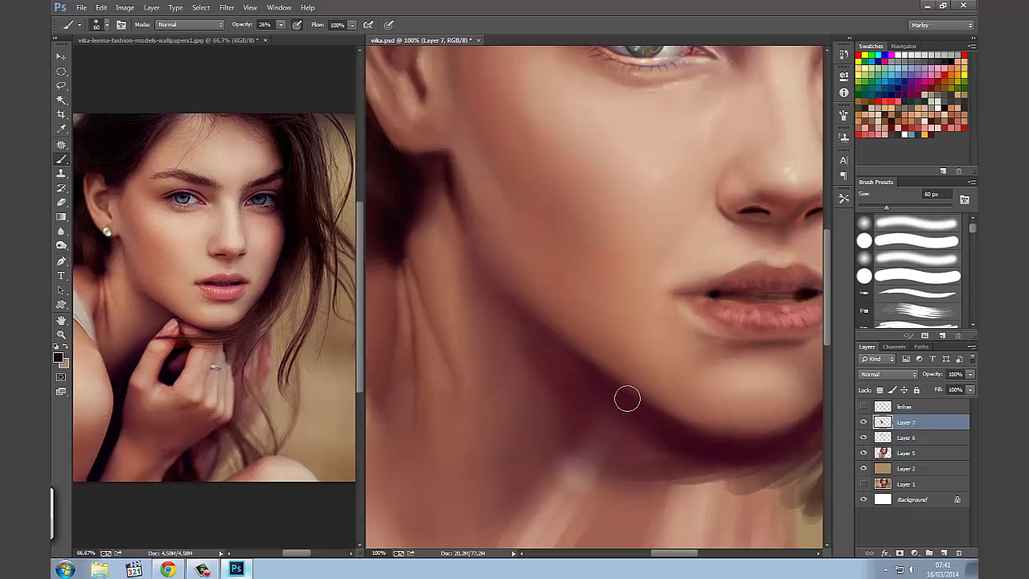
pyautogui.click(866, 408)
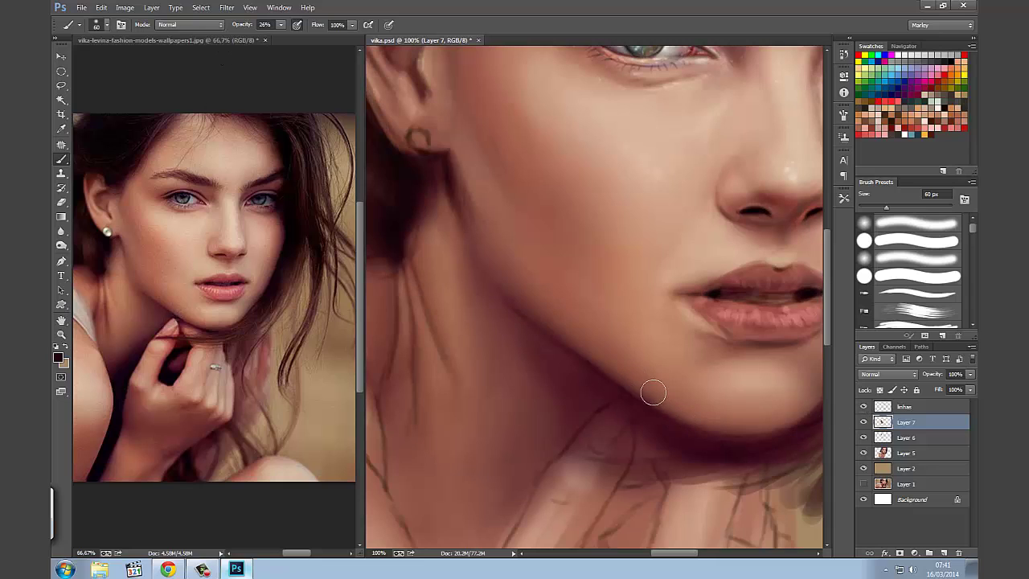
pyautogui.press('[')
pyautogui.press('[')
pyautogui.press('[')
pyautogui.click(863, 407)
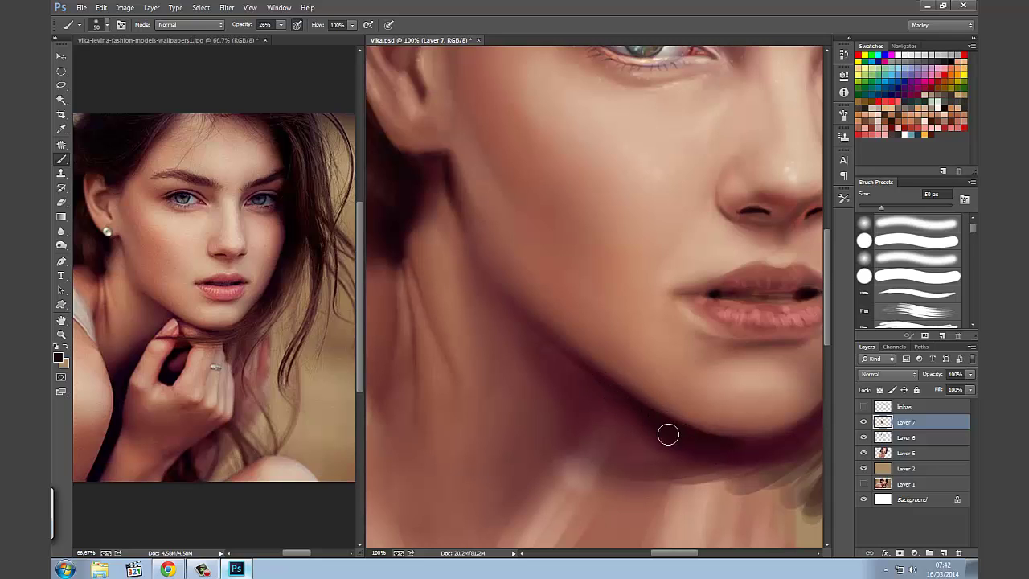
# Darken the shadow under the chin with a 125 px brush, then sample a reddish-brown tone at 80 px
pyautogui.press(']')
pyautogui.press(']')
pyautogui.press(']')
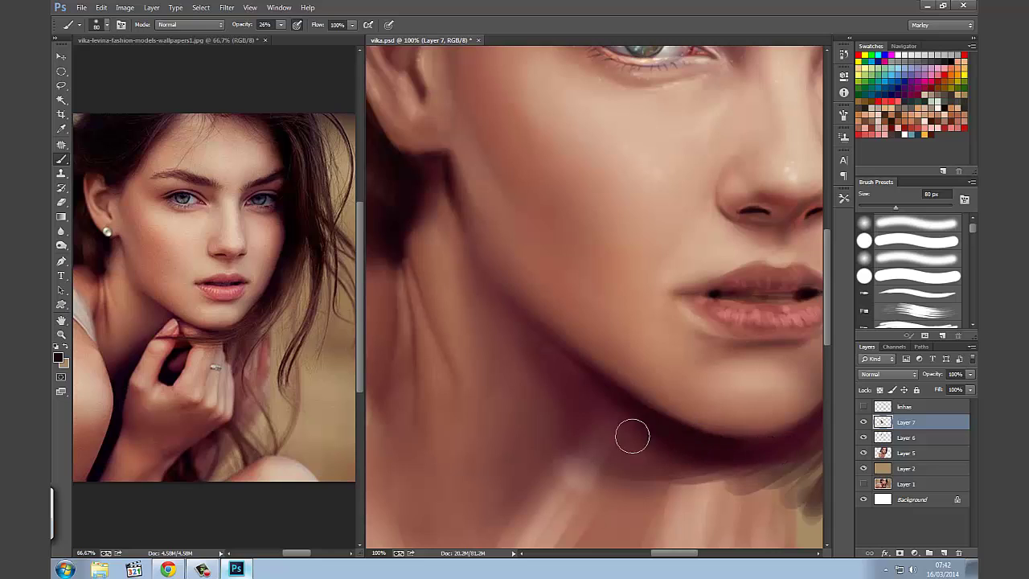
pyautogui.press('[')
pyautogui.press('[')
pyautogui.press('[')
pyautogui.press(']')
pyautogui.press(']')
pyautogui.press(']')
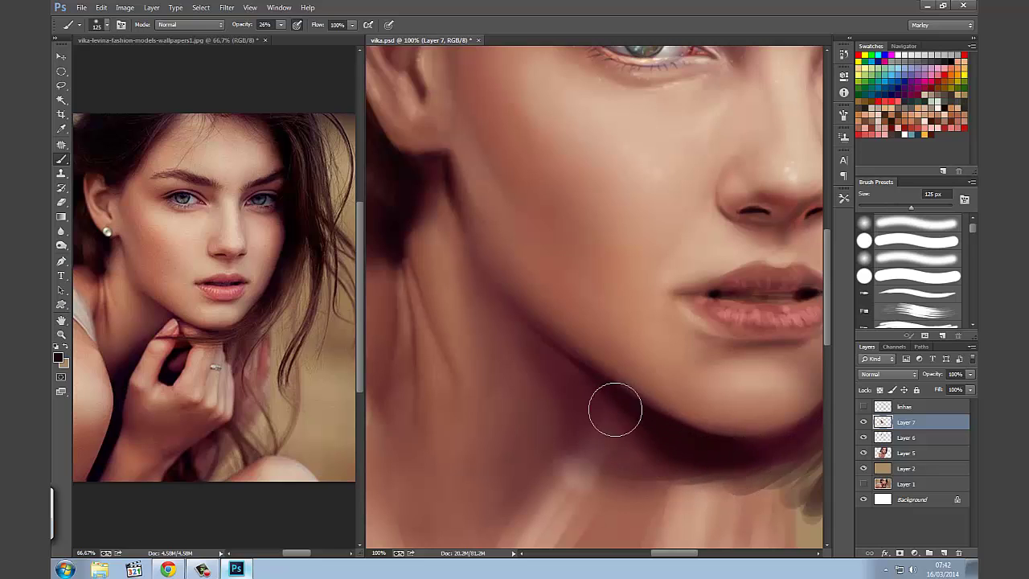
pyautogui.moveTo(680, 482); pyautogui.dragTo(764, 502)
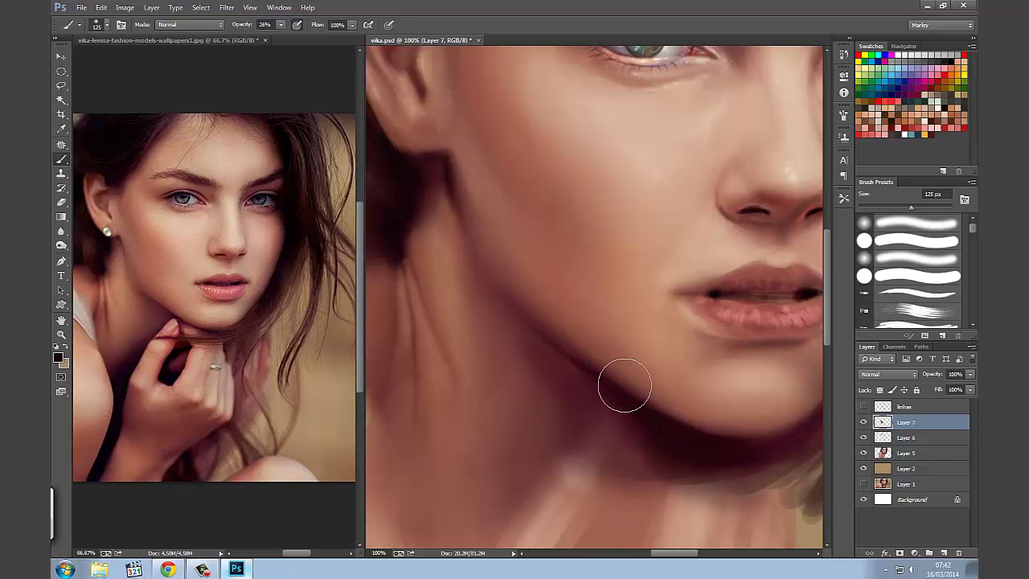
pyautogui.keyDown('alt'); pyautogui.click(548, 309); pyautogui.keyUp('alt')
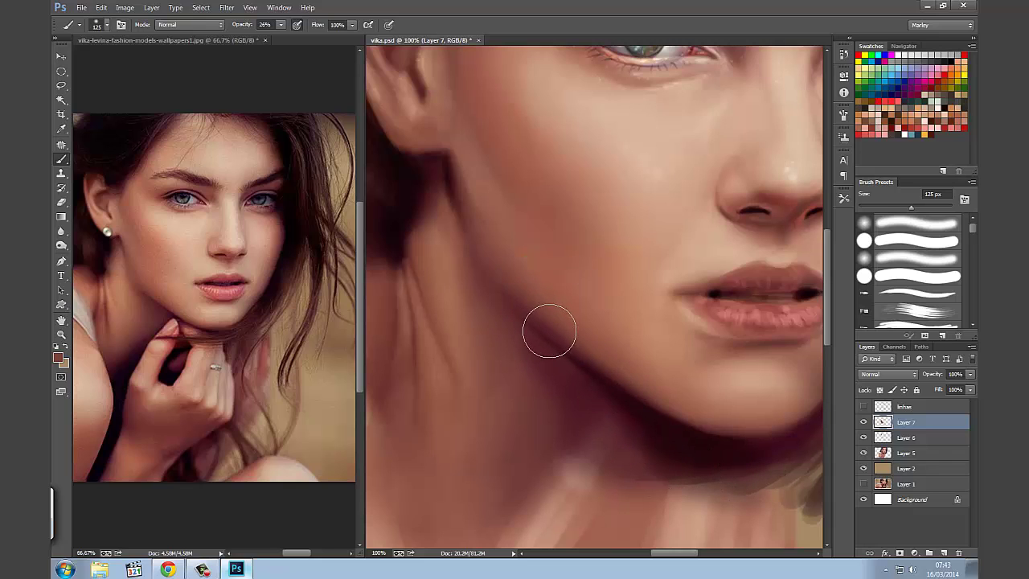
pyautogui.press('[')
pyautogui.press('[')
pyautogui.press('[')
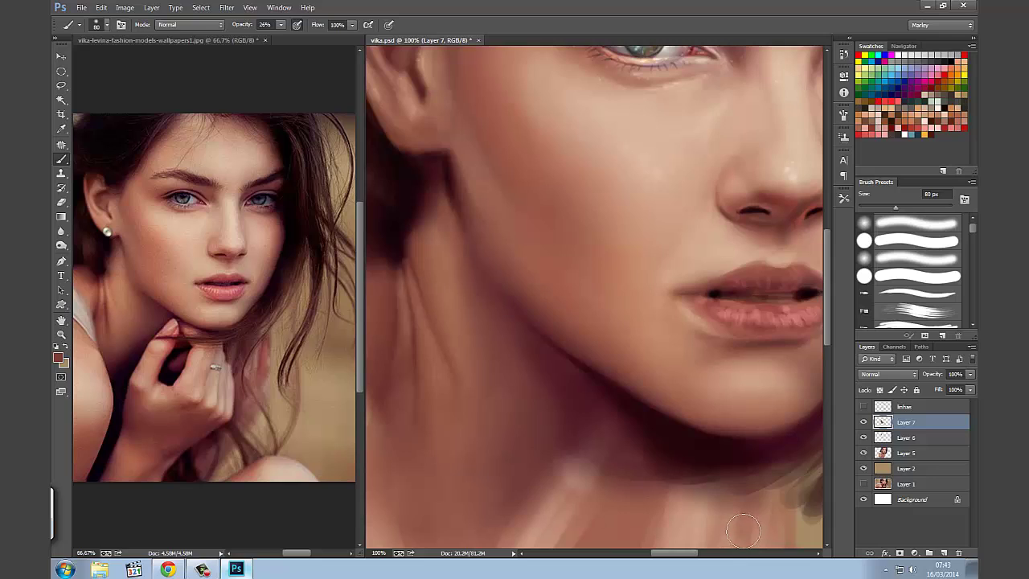
# Toggle the linhas sketch layer to compare, then sample the darker jaw shadow tone
pyautogui.click(866, 407)
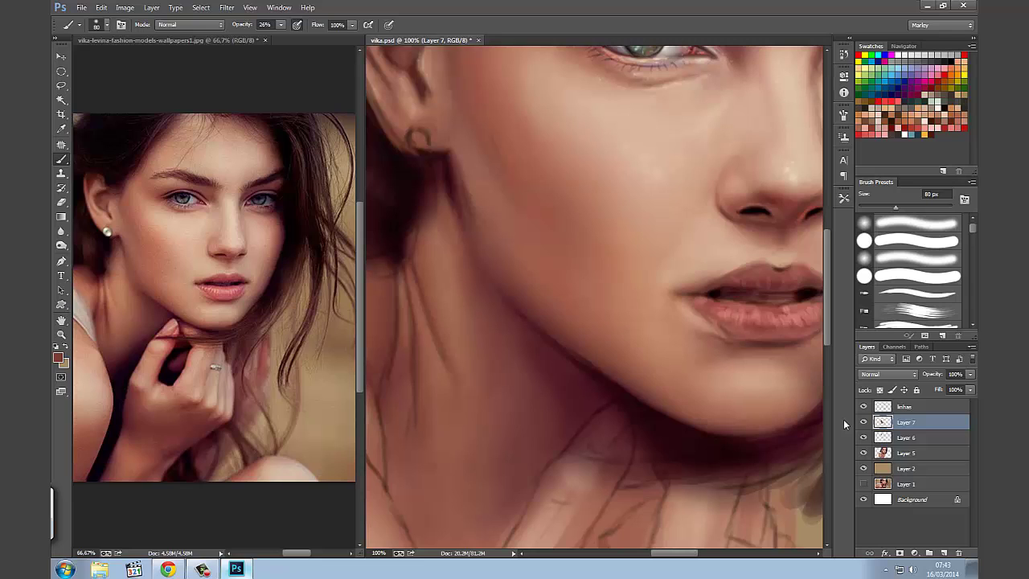
pyautogui.click(864, 407)
pyautogui.click(864, 407)
pyautogui.click(863, 407)
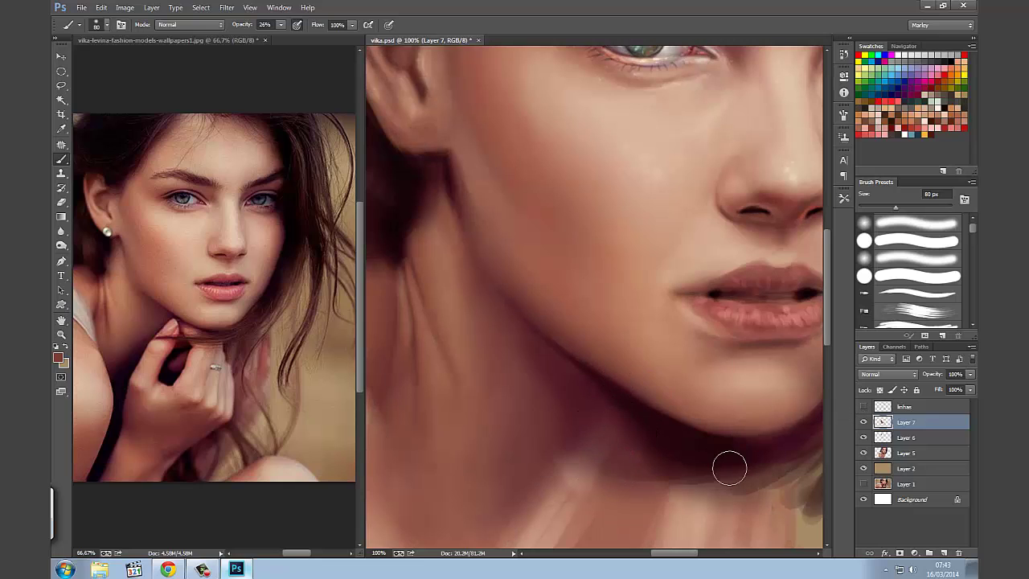
pyautogui.keyDown('alt'); pyautogui.click(762, 406); pyautogui.keyUp('alt')
pyautogui.keyDown('alt'); pyautogui.click(808, 403); pyautogui.keyUp('alt')
# Frame the face, check Layer 7, add Layer 8 above it, and zoom to 100%
pyautogui.hotkey('ctrl', '-')
pyautogui.hotkey('ctrl', '-')
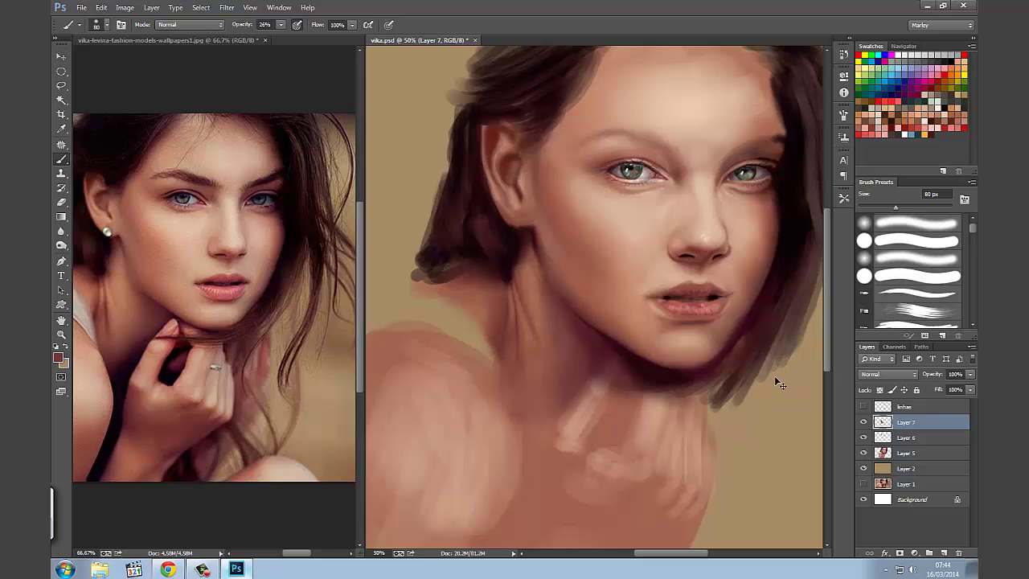
pyautogui.hotkey('ctrl', '+')
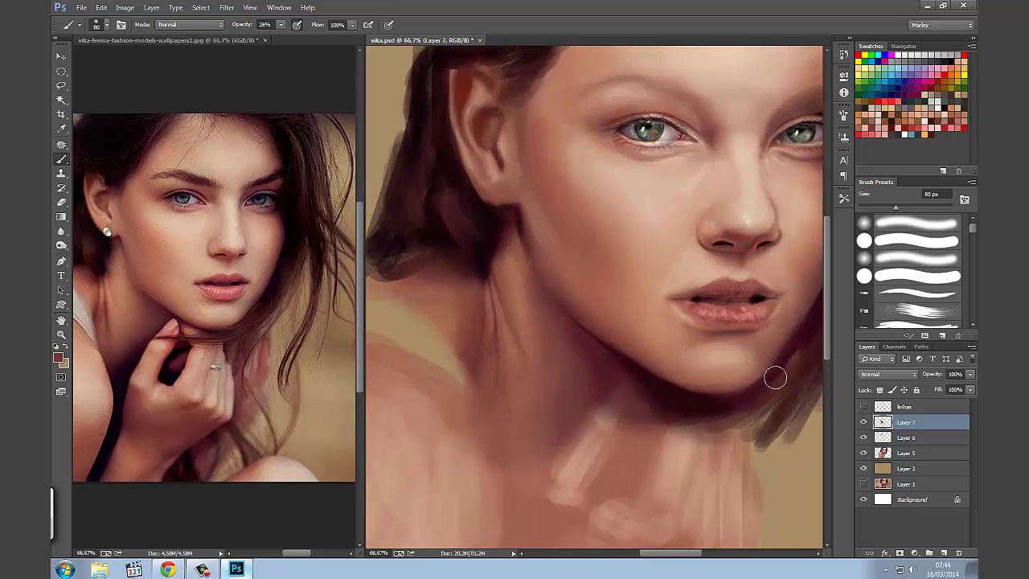
pyautogui.moveTo(700, 288); pyautogui.dragTo(575, 374)
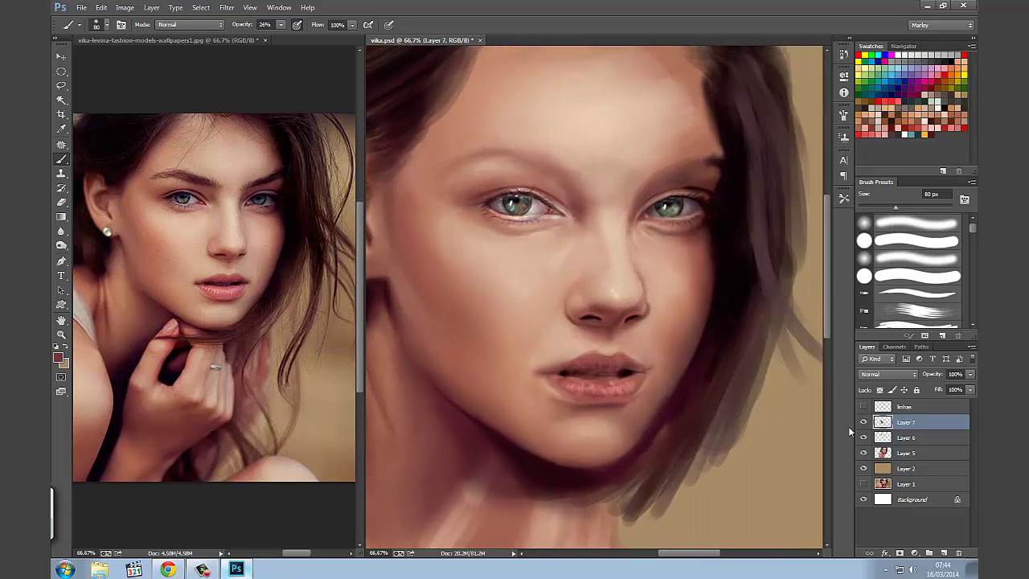
pyautogui.click(862, 422)
pyautogui.hotkey('ctrl', 'shift', 'alt', 'n')
pyautogui.click(863, 423)
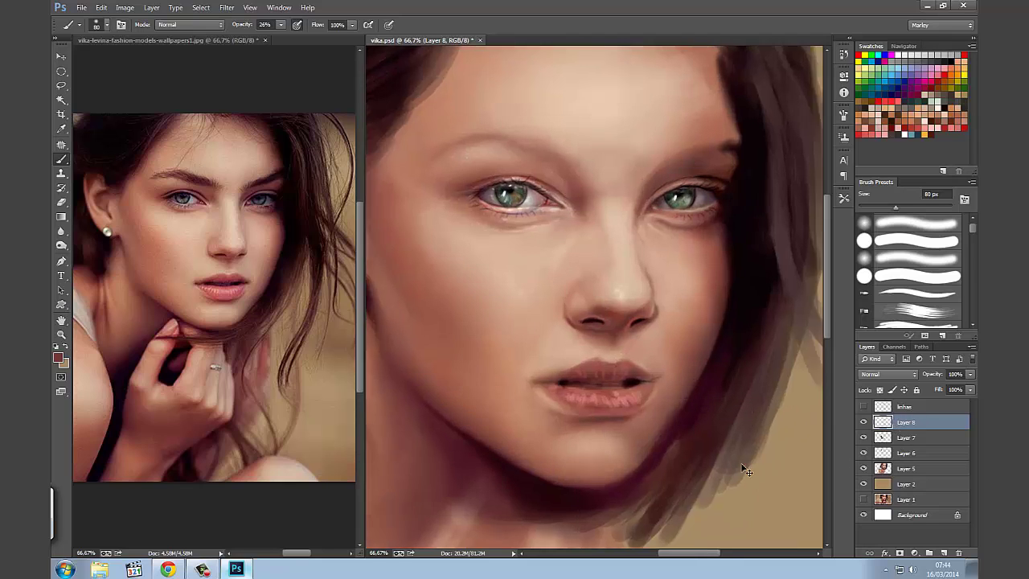
pyautogui.hotkey('ctrl', '+')
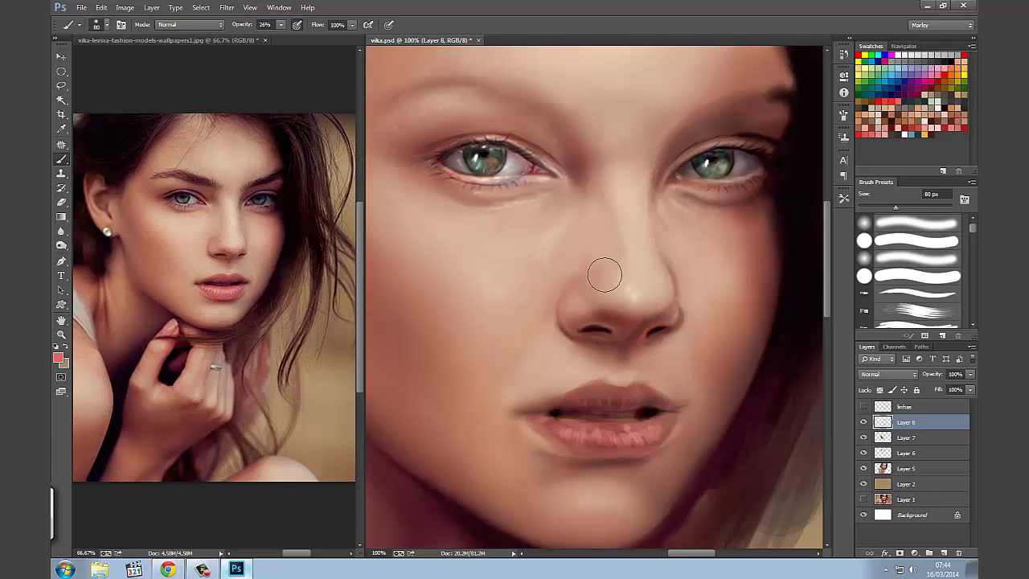
# Paint a soft pink blush on the nose tip and left cheek with a 90 px brush
pyautogui.press(']')
pyautogui.press(']')
pyautogui.press(']')
pyautogui.moveTo(590, 271); pyautogui.dragTo(599, 273)
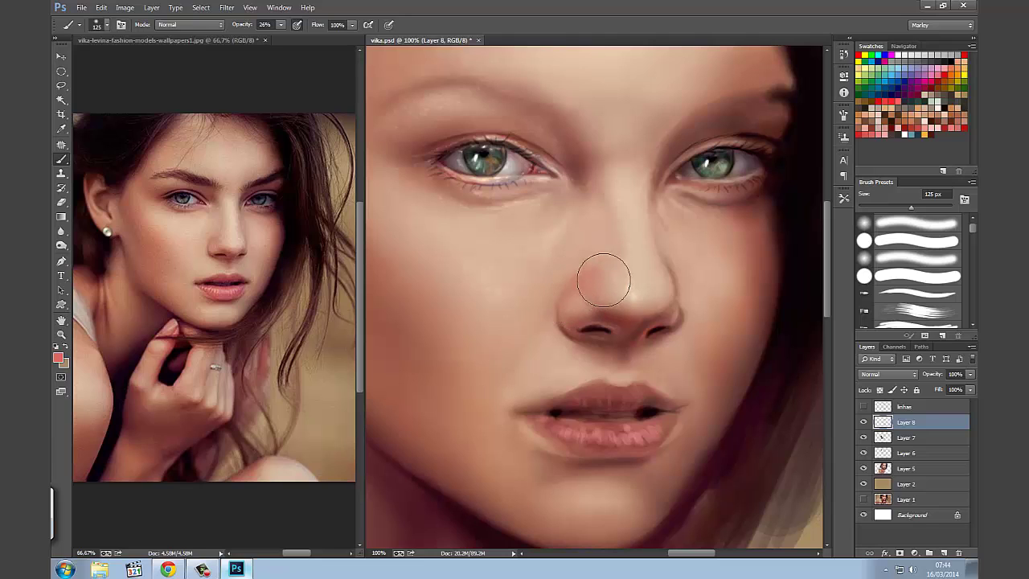
pyautogui.moveTo(599, 273)
pyautogui.mouseDown()
pyautogui.moveTo(619, 313)
pyautogui.moveTo(593, 281)
pyautogui.moveTo(579, 294)
pyautogui.moveTo(635, 329)
pyautogui.moveTo(593, 336)
pyautogui.moveTo(636, 330)
pyautogui.moveTo(639, 295)
pyautogui.moveTo(614, 294)
pyautogui.moveTo(639, 305)
pyautogui.moveTo(613, 271)
pyautogui.moveTo(629, 232)
pyautogui.moveTo(588, 280)
pyautogui.moveTo(627, 271)
pyautogui.moveTo(602, 269)
pyautogui.mouseUp()
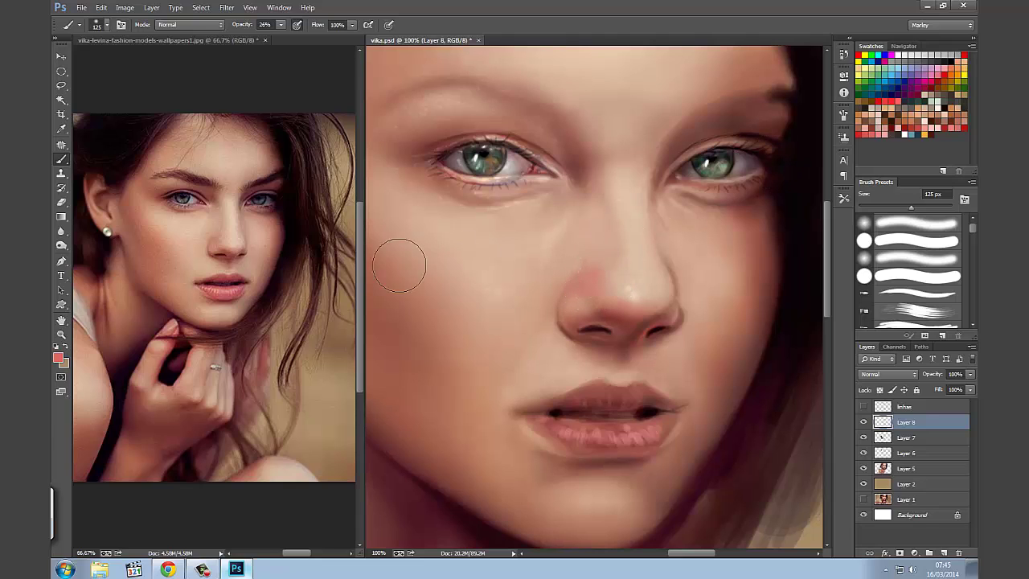
pyautogui.moveTo(402, 258)
pyautogui.mouseDown()
pyautogui.moveTo(370, 265)
pyautogui.moveTo(400, 301)
pyautogui.mouseUp()
pyautogui.press('[')
# Lighten the pink patch on the nose's left side and up the bridge with a 100–175 px brush
pyautogui.press(']')
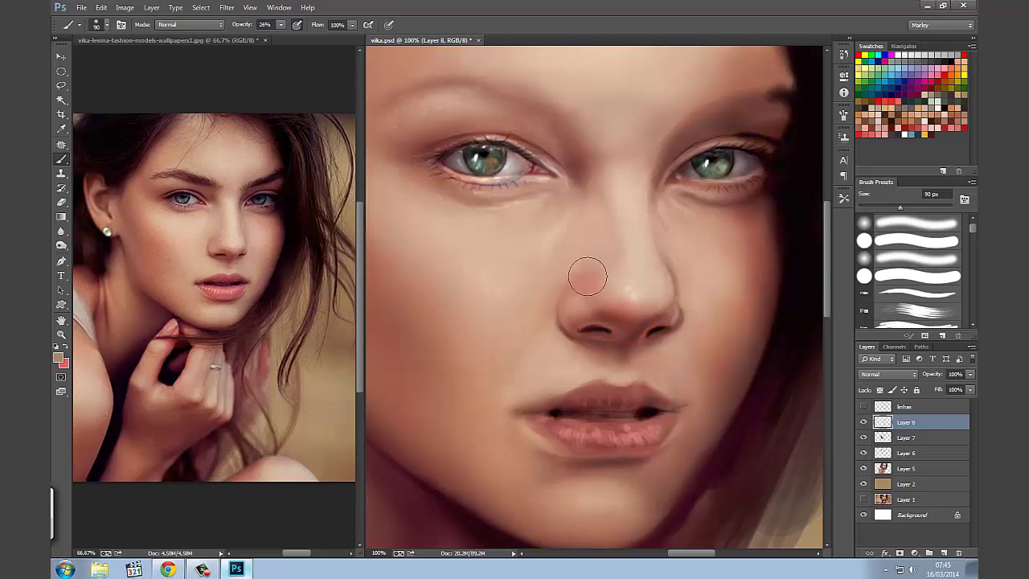
pyautogui.press(']')
pyautogui.moveTo(572, 285); pyautogui.dragTo(565, 285)
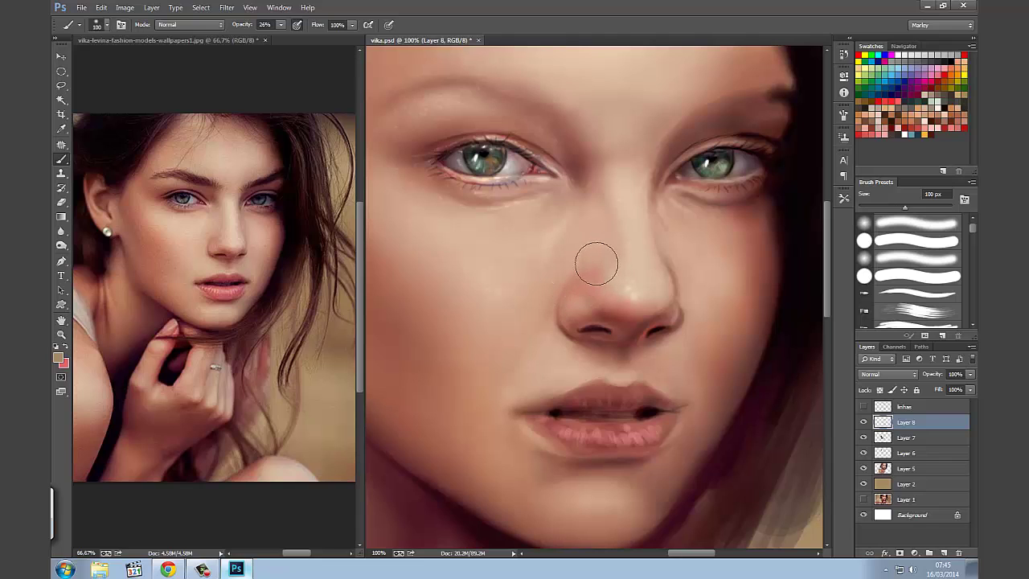
pyautogui.press(']')
pyautogui.press(']')
pyautogui.press(']')
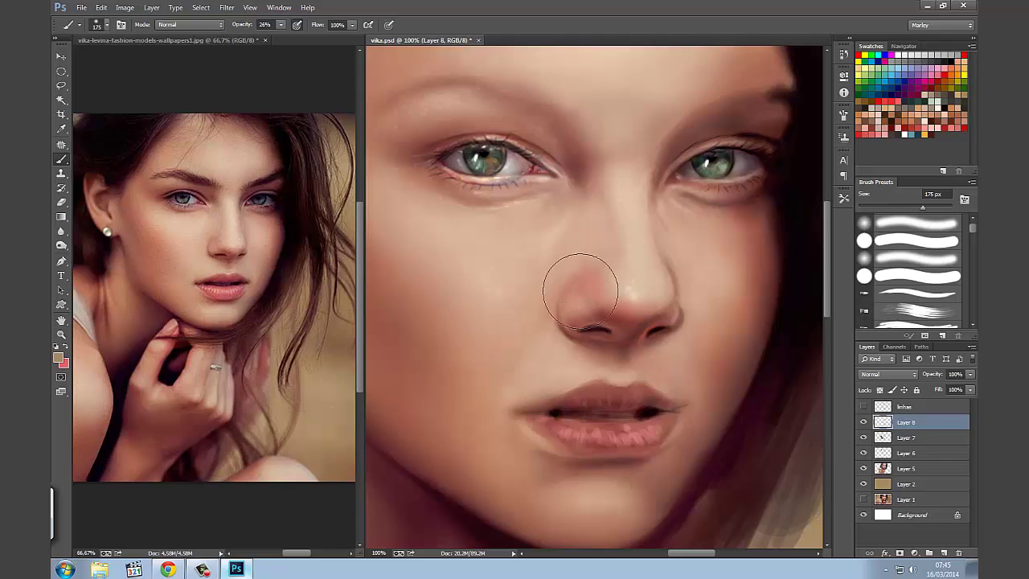
pyautogui.moveTo(585, 271); pyautogui.dragTo(569, 260)
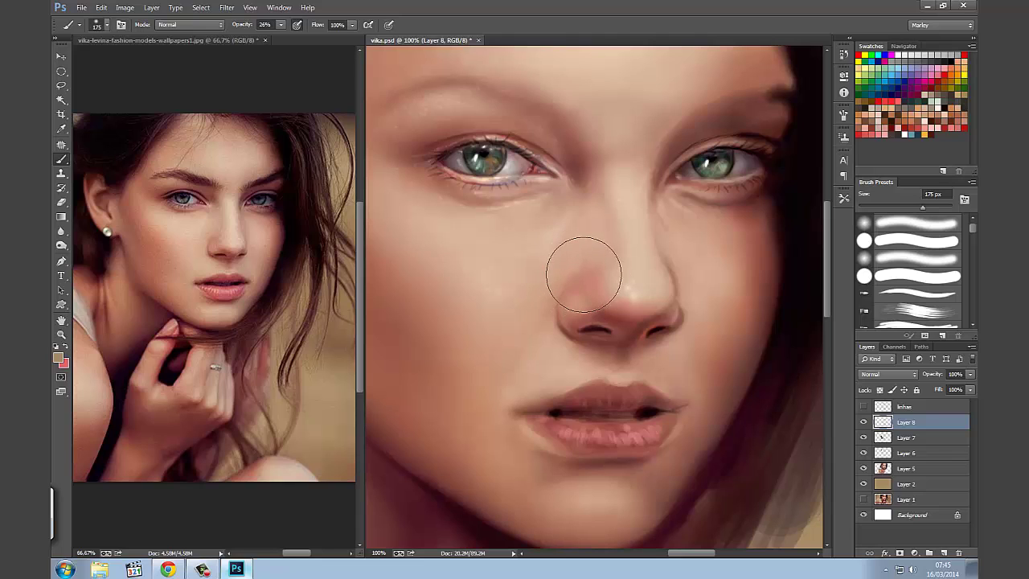
# Adjust the brush size between 80 and 175 px, settling on 150 px
pyautogui.press('[')
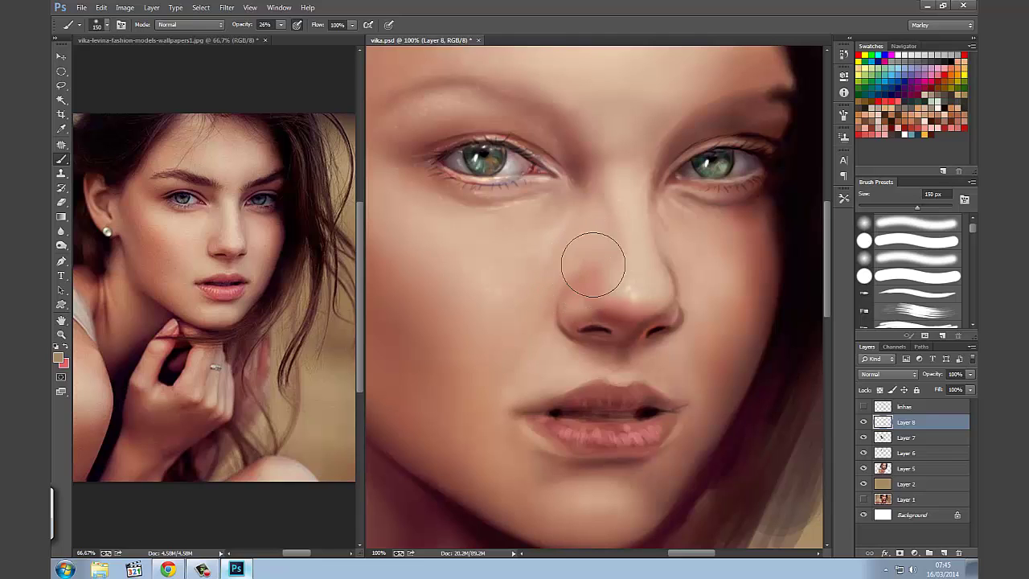
pyautogui.press('[')
pyautogui.press('[')
pyautogui.press('[')
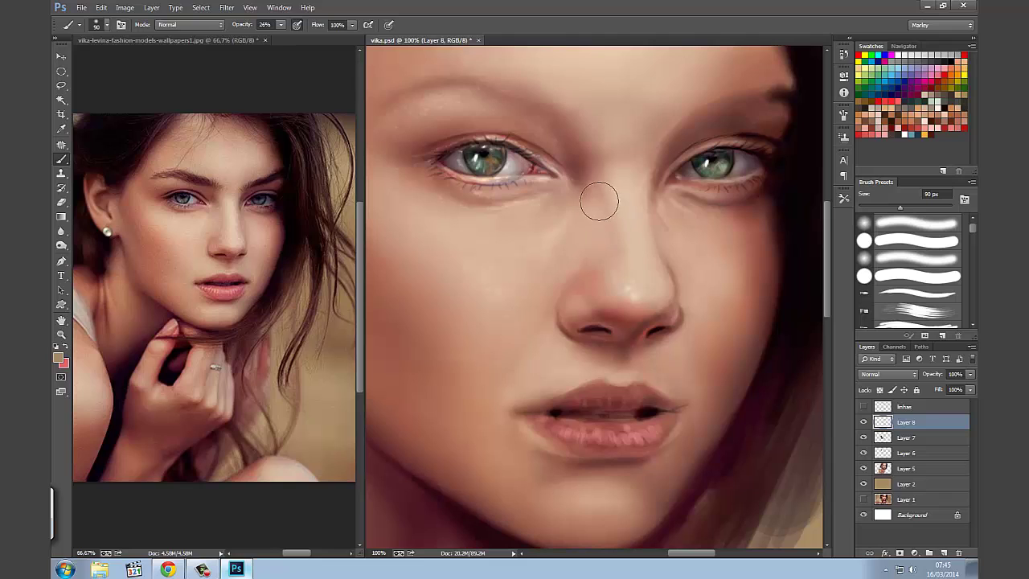
pyautogui.press(']')
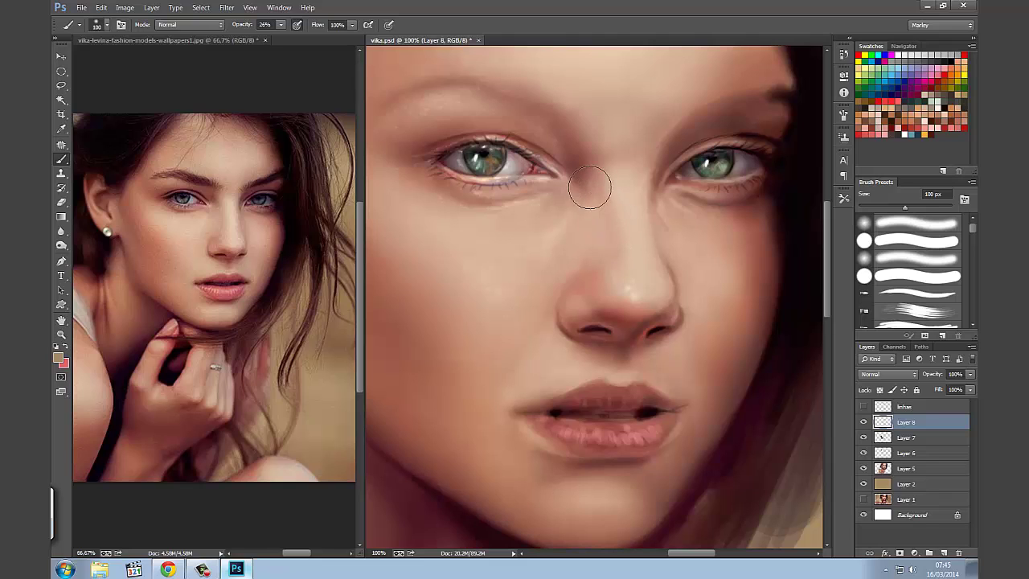
pyautogui.press(']')
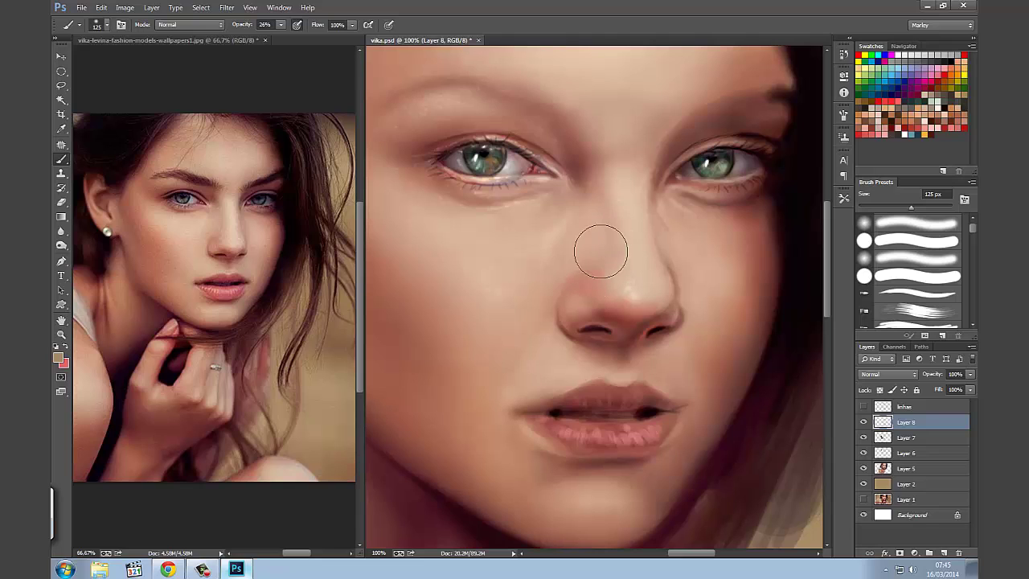
pyautogui.press('[')
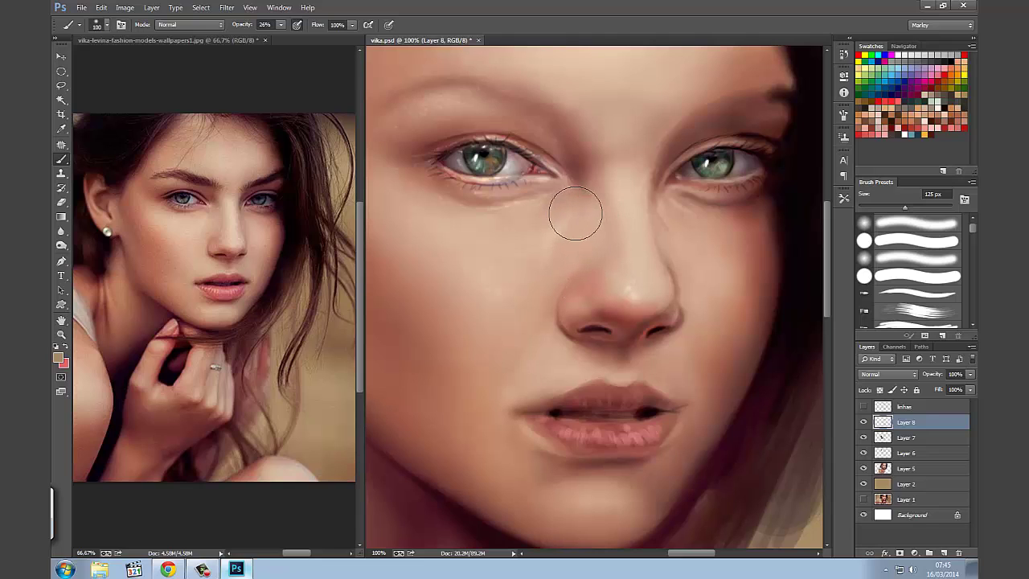
pyautogui.press('[')
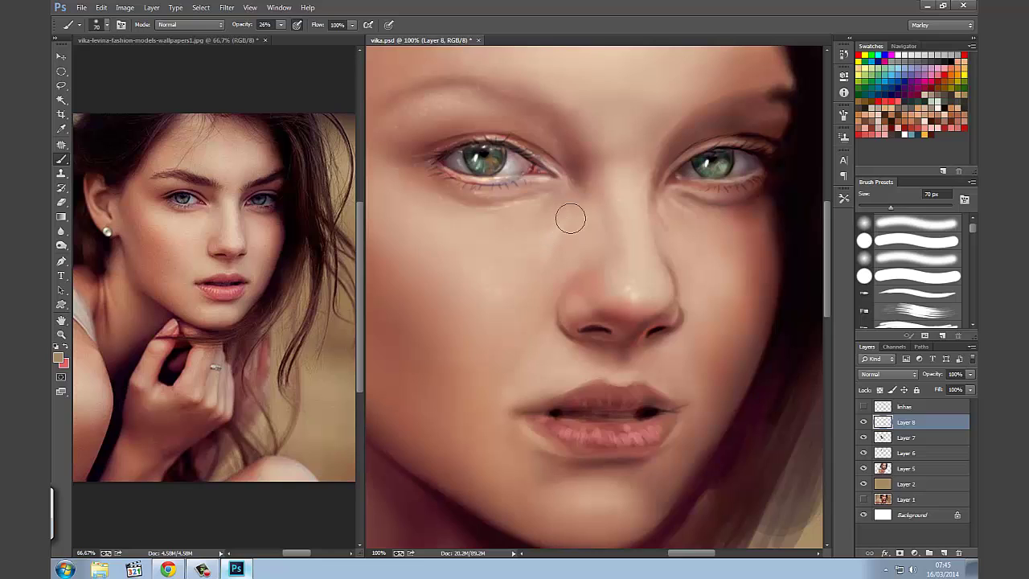
pyautogui.press(']')
pyautogui.press(']')
pyautogui.press(']')
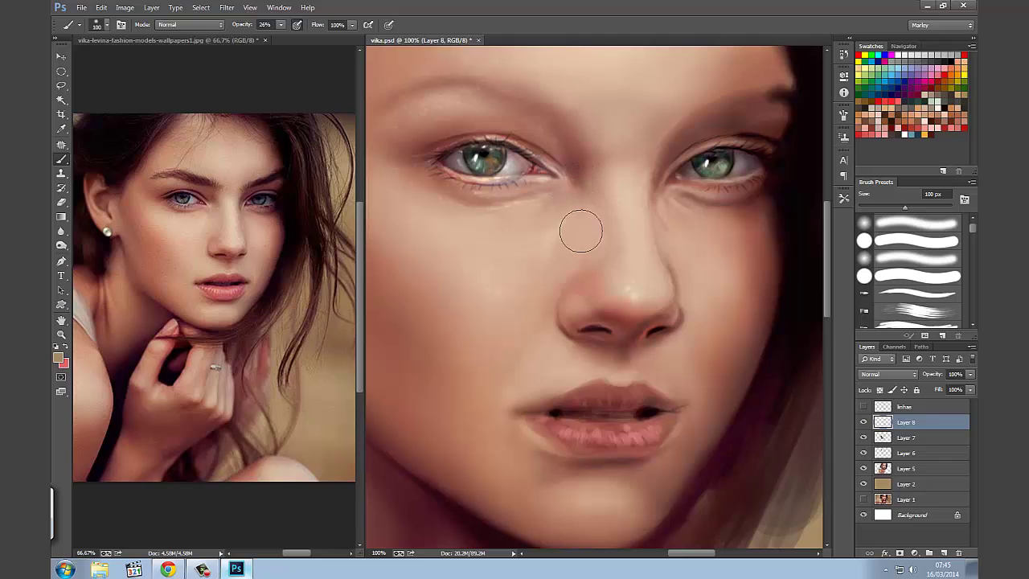
pyautogui.press(']')
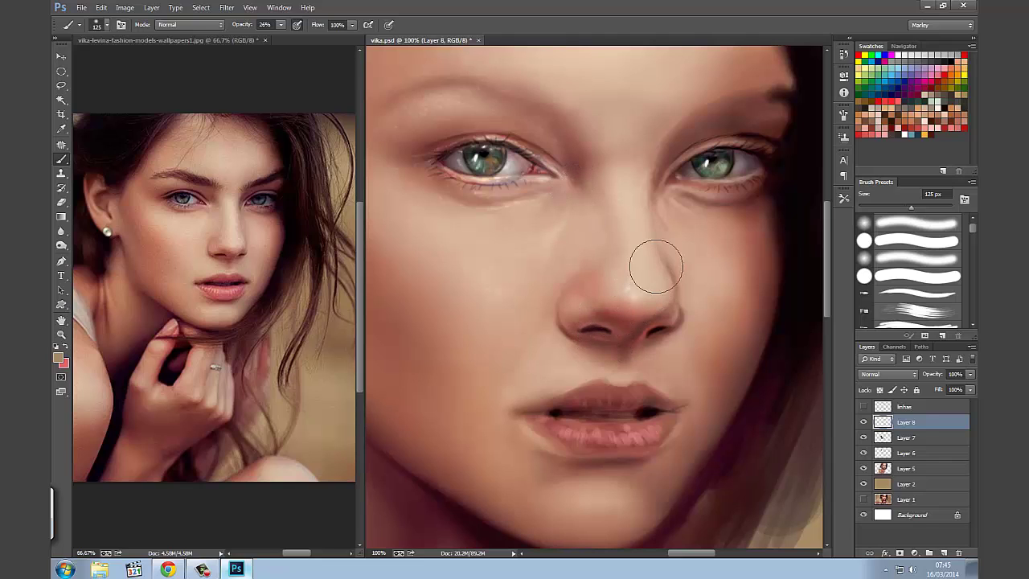
pyautogui.press('[')
pyautogui.press('[')
pyautogui.press('[')
pyautogui.press('[')
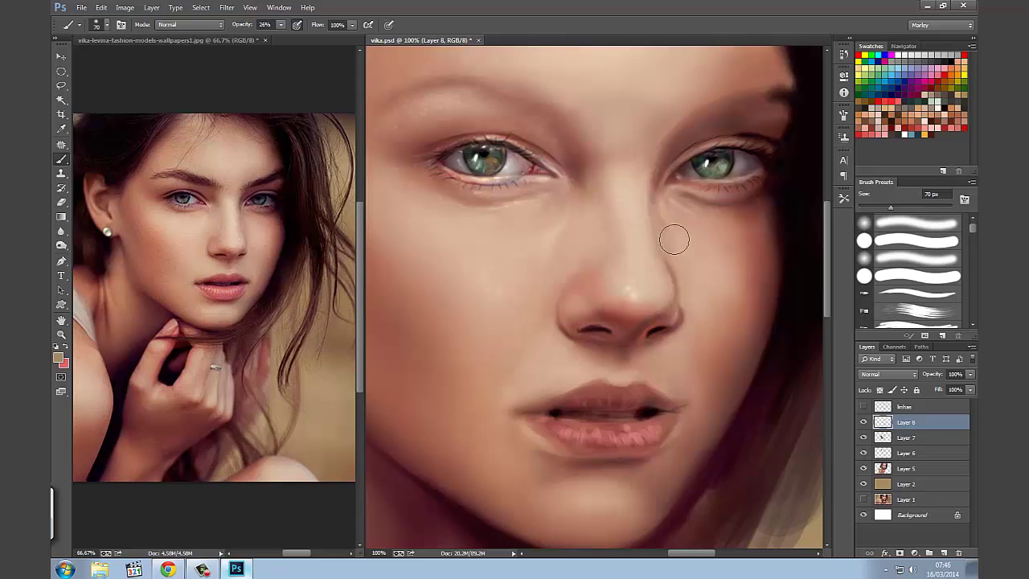
pyautogui.press(']')
pyautogui.press(']')
pyautogui.press(']')
pyautogui.press(']')
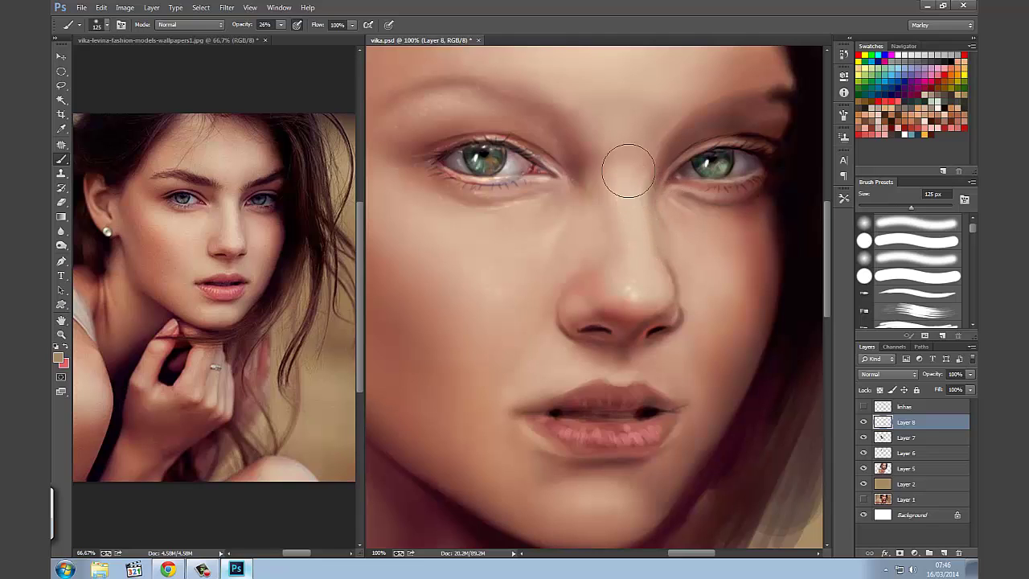
pyautogui.press(']')
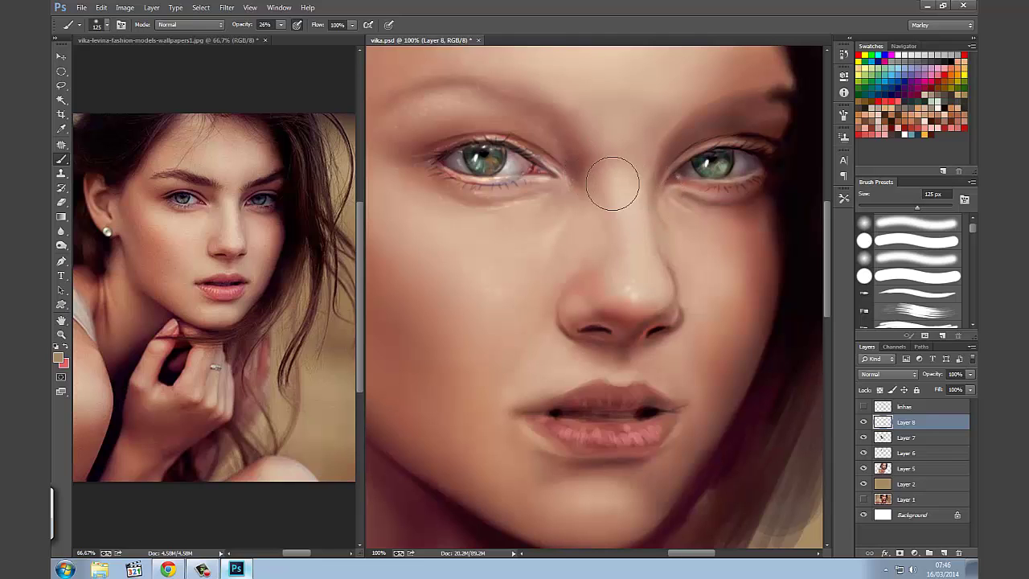
pyautogui.press(']')
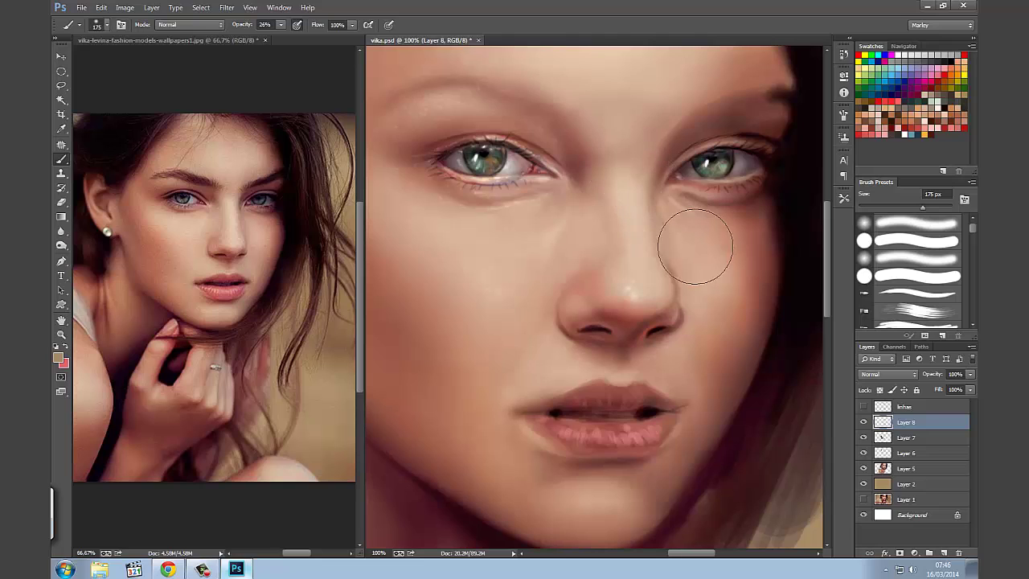
pyautogui.press('[')
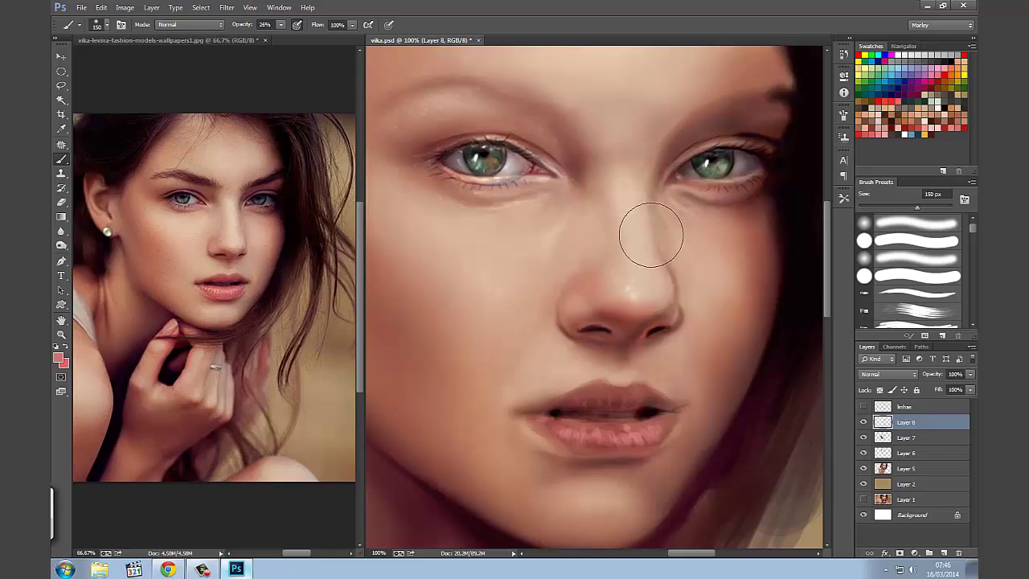
# Set the brush to 175 px for the pink blush on the nose's right side
pyautogui.press('[')
pyautogui.press('[')
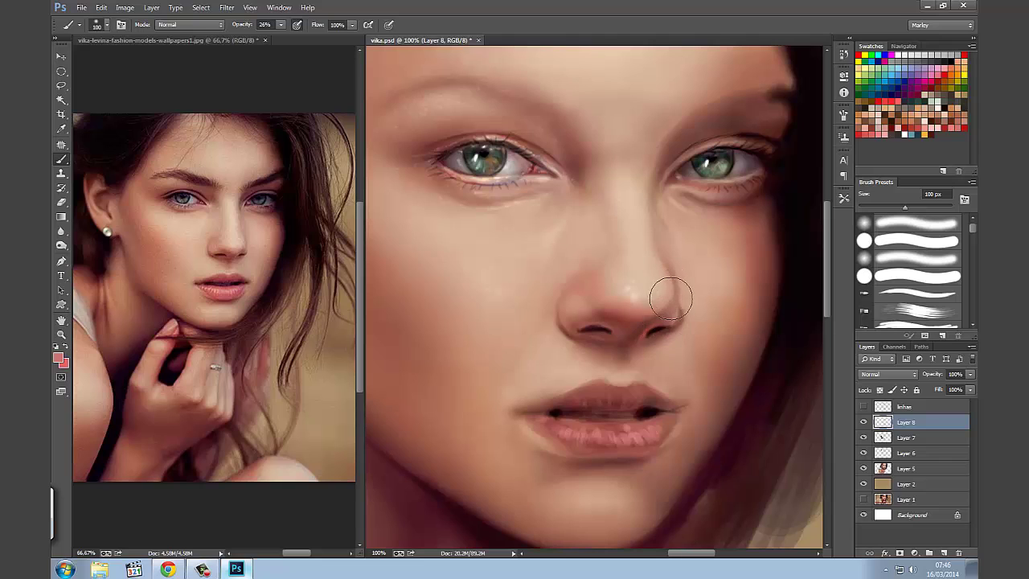
pyautogui.press(']')
pyautogui.press(']')
pyautogui.press(']')
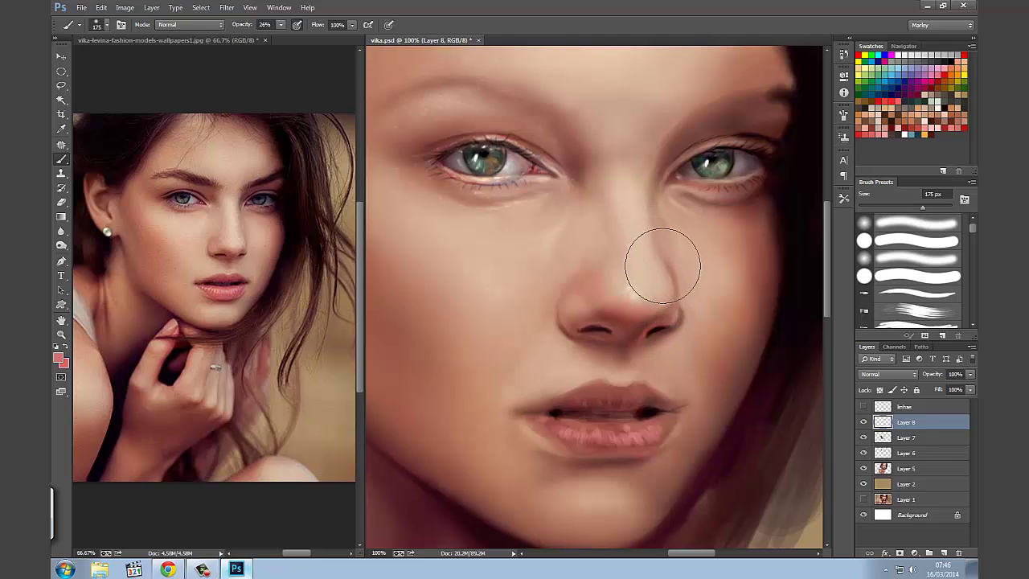
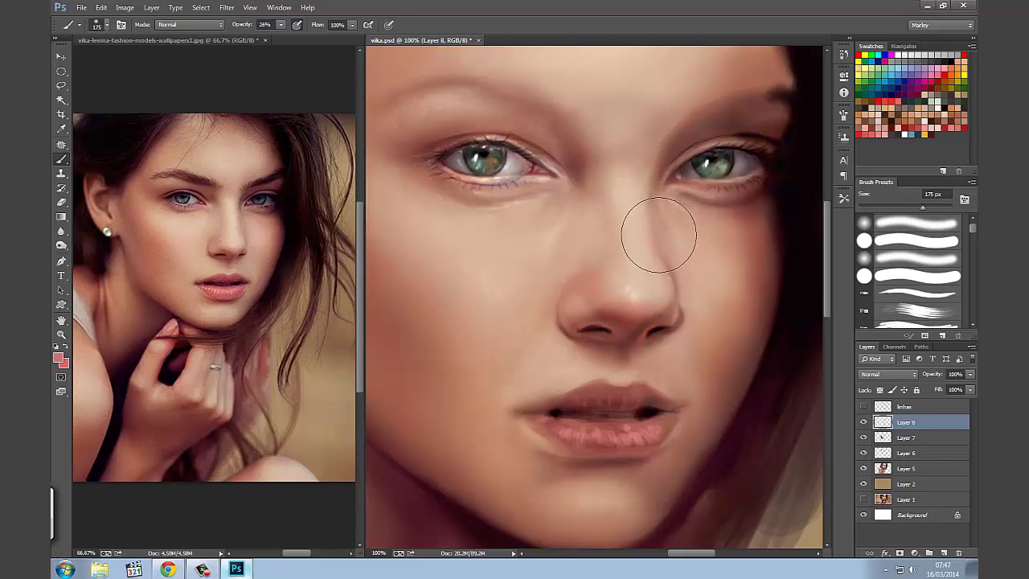
# Save the painting and shrink the brush for fine shading around the nose
pyautogui.hotkey('ctrl', 's')
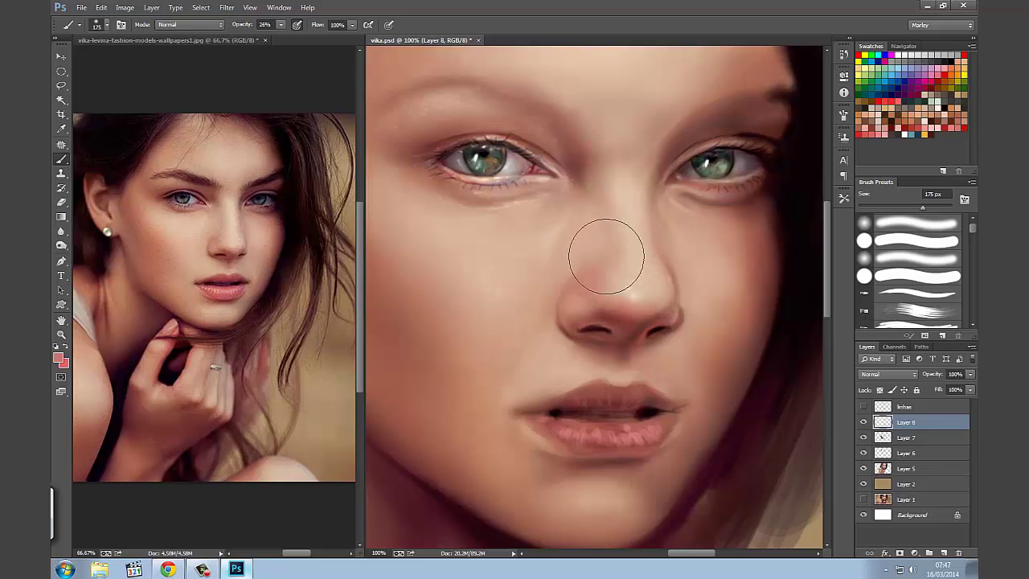
pyautogui.press('[')
pyautogui.press('[')
pyautogui.press('[')
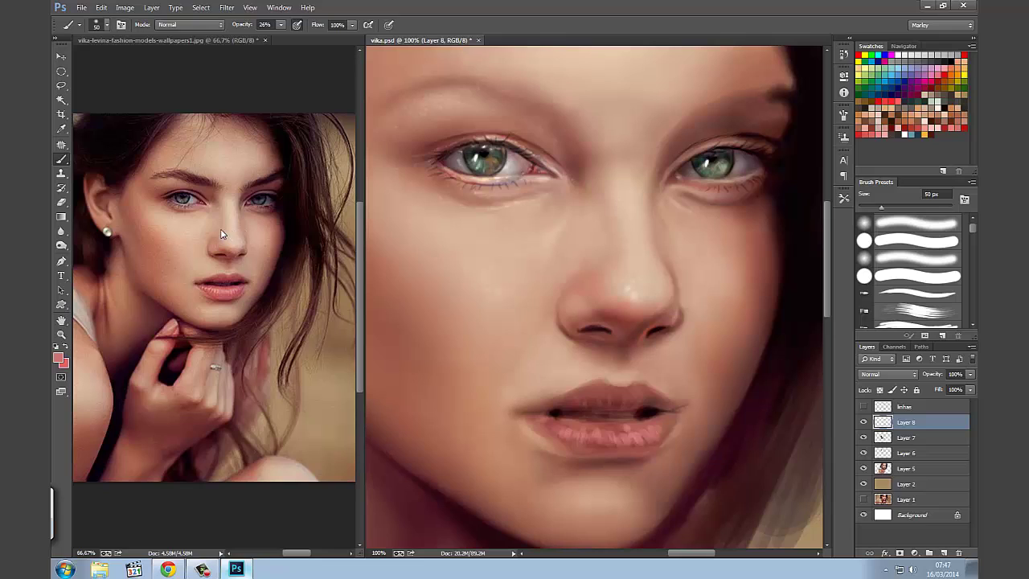
pyautogui.press('[')
pyautogui.press('[')
pyautogui.press('[')
pyautogui.press(']')
pyautogui.press(']')
pyautogui.press(']')
pyautogui.press(']')
pyautogui.press('[')
pyautogui.press('[')
pyautogui.press('[')
pyautogui.press('[')
pyautogui.press('[')
# Set brush opacity to 47% and the foreground colour to dark reddish-brown 573c36
pyautogui.click(567, 329)
pyautogui.click(565, 325)
pyautogui.moveTo(262, 22); pyautogui.dragTo(252, 27)
pyautogui.click(58, 358)
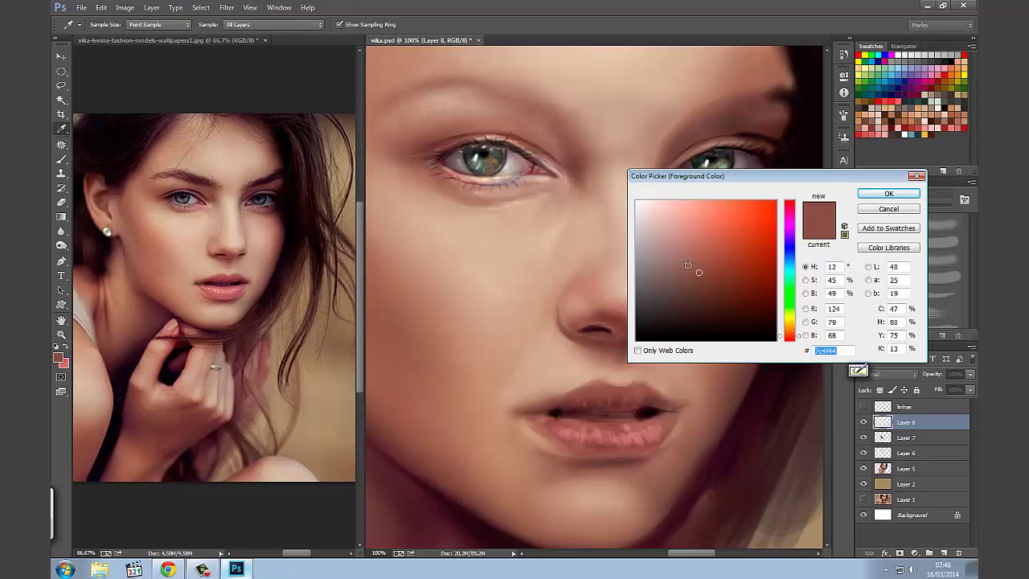
pyautogui.click(679, 286)
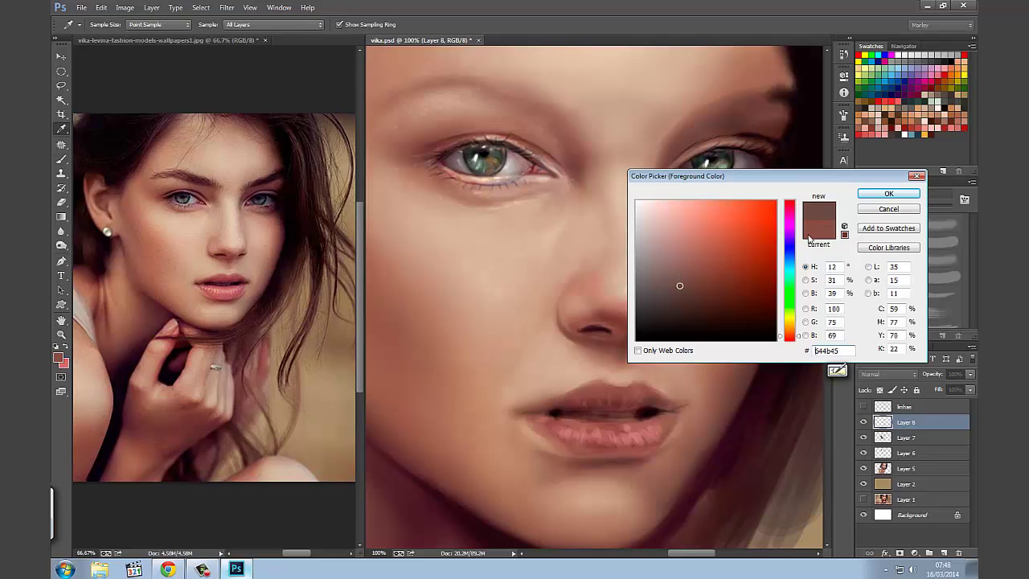
pyautogui.click(689, 293)
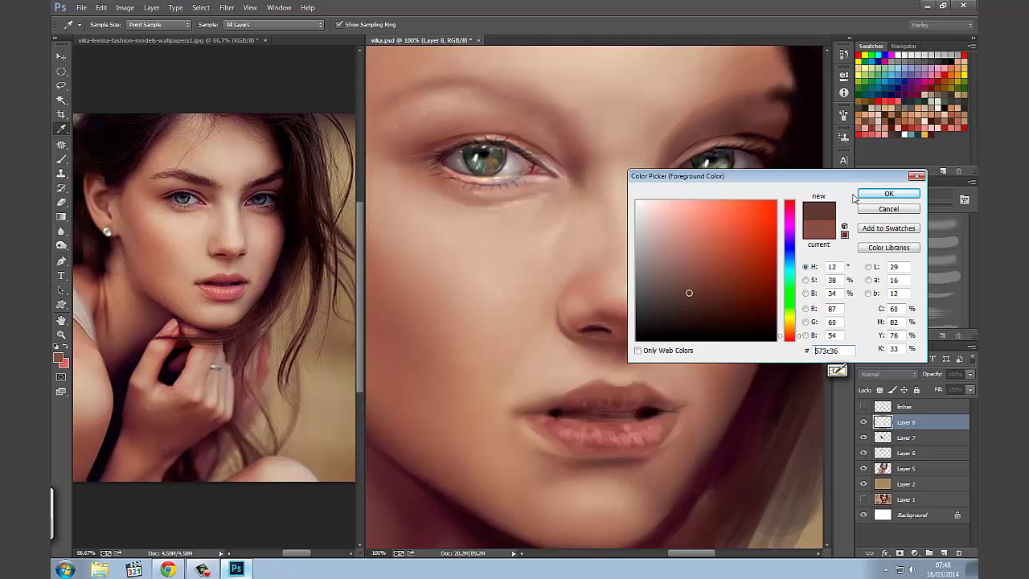
pyautogui.click(880, 194)
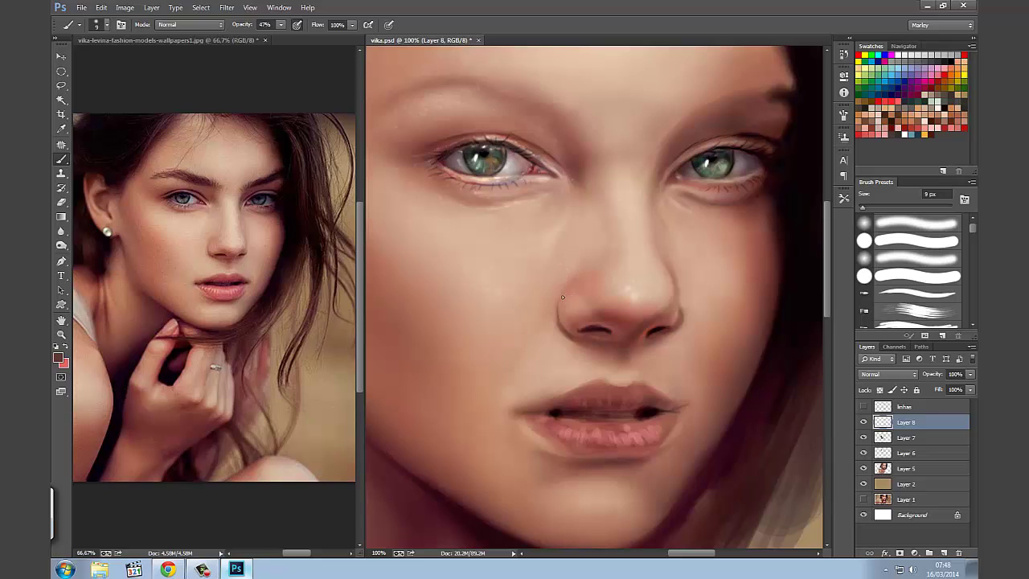
# Paint dark nostril and nose-edge details, resizing the brush between 9 and 20 px
pyautogui.press(']')
pyautogui.press(']')
pyautogui.press('[')
pyautogui.press(']')
pyautogui.press('[')
pyautogui.press('[')
pyautogui.press(']')
pyautogui.press(']')
pyautogui.press('[')
# Lower brush opacity to 27% and size the brush up to 200 px
pyautogui.press(']')
pyautogui.press(']')
pyautogui.moveTo(246, 25); pyautogui.dragTo(234, 25)
pyautogui.press(']')
pyautogui.press(']')
pyautogui.press(']')
pyautogui.press(']')
pyautogui.press(']')
pyautogui.press(']')
pyautogui.press(']')
pyautogui.press(']')
pyautogui.press(']')
pyautogui.press(']')
pyautogui.press(']')
pyautogui.press(']')
pyautogui.press(']')
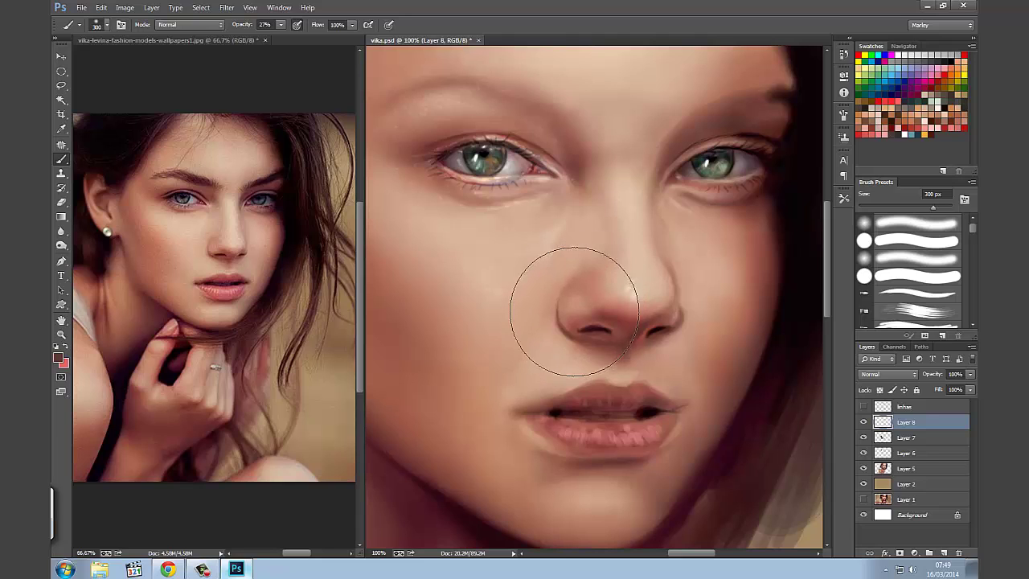
pyautogui.press('[')
pyautogui.press('[')
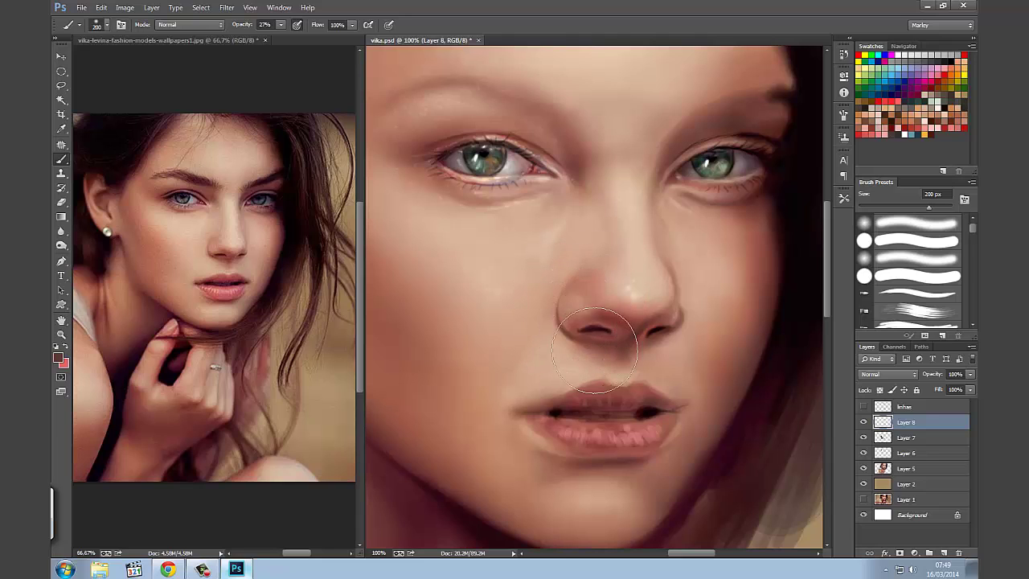
pyautogui.press(']')
pyautogui.press('[')
pyautogui.press('[')
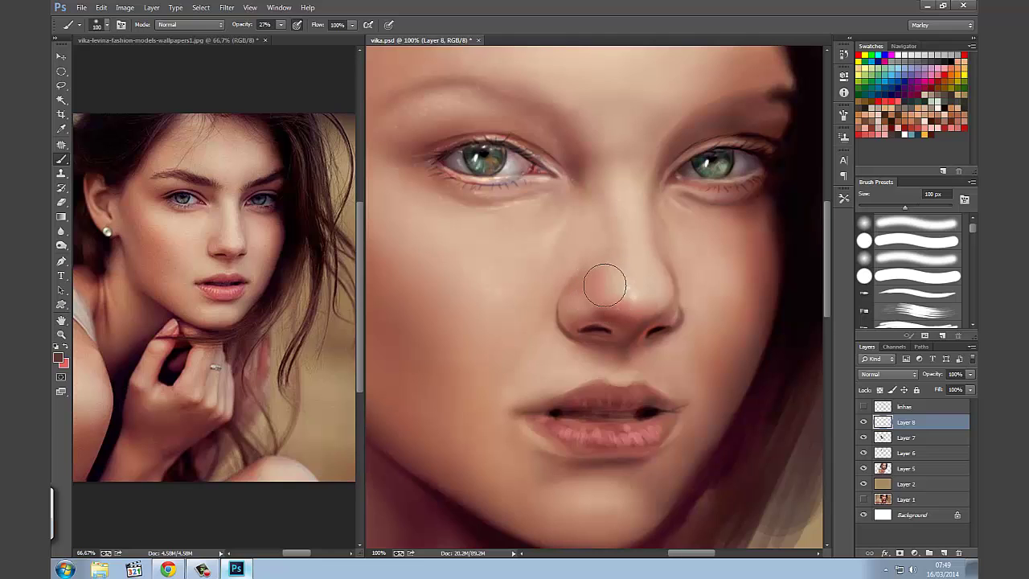
pyautogui.press(']')
pyautogui.press(']')
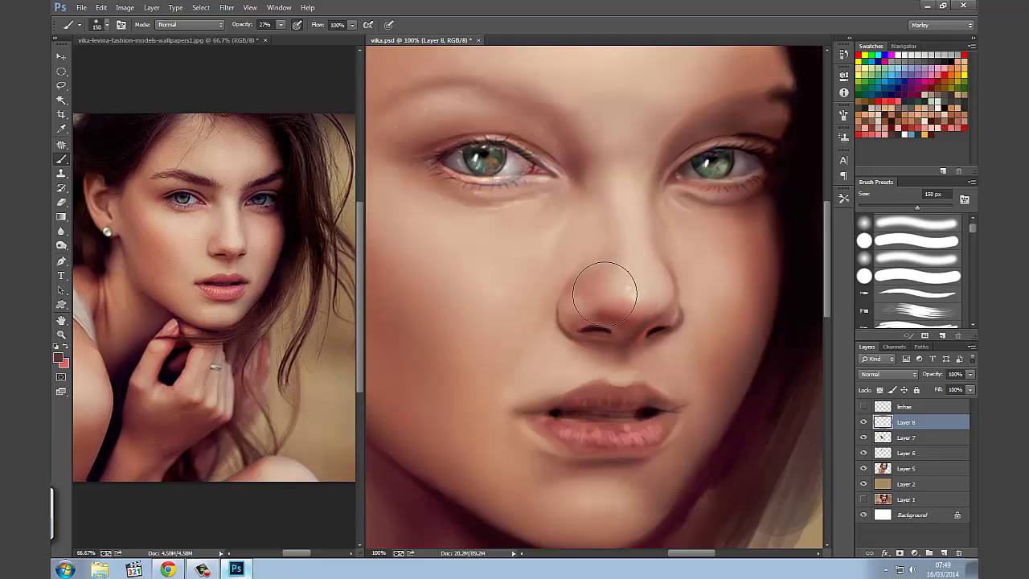
pyautogui.press(']')
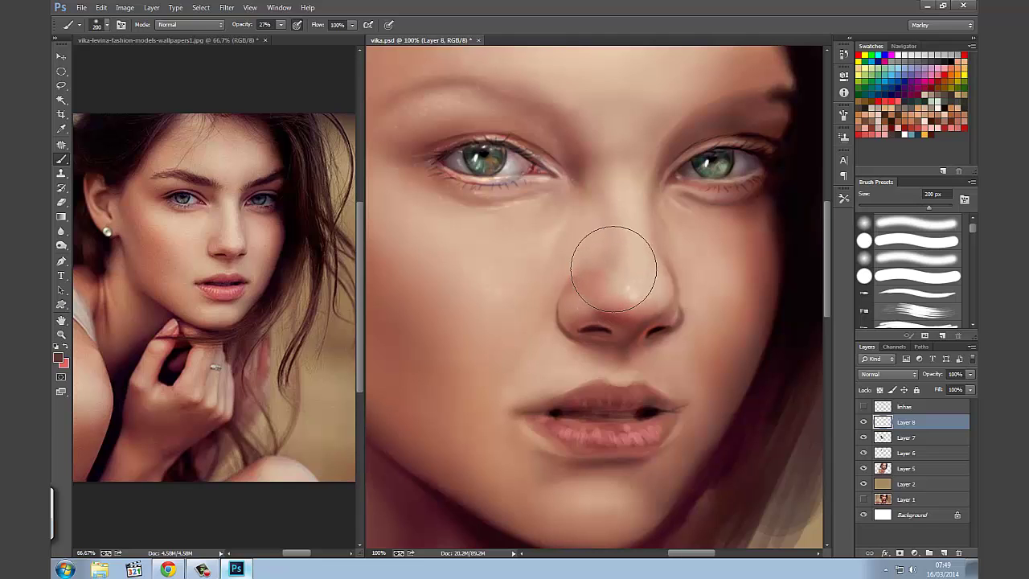
pyautogui.press(']')
# Softly shade the upper nose bridge, varying the brush between 80 and 200 px
pyautogui.moveTo(605, 233); pyautogui.dragTo(579, 285)
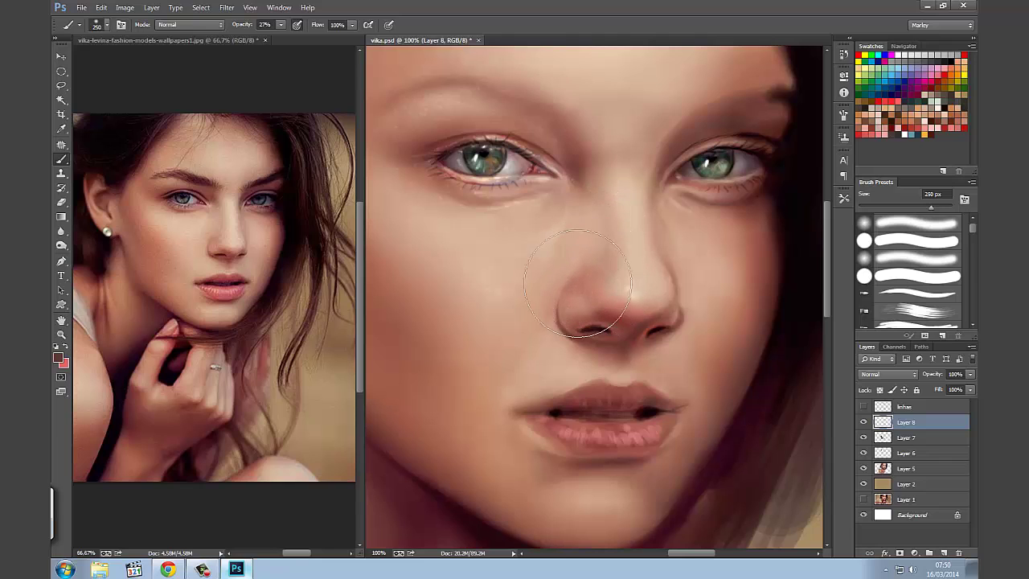
pyautogui.press('[')
pyautogui.press('[')
pyautogui.press('[')
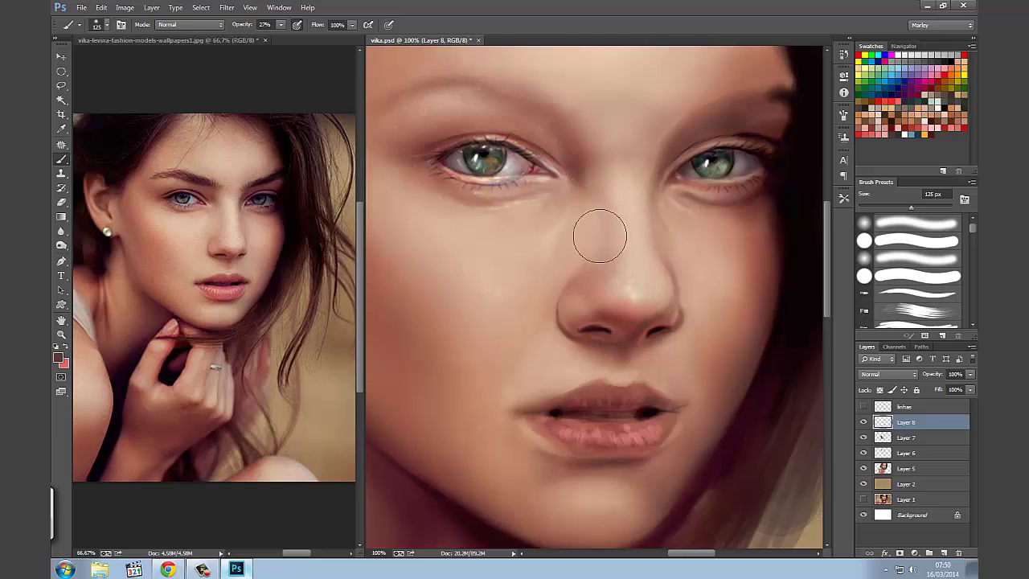
pyautogui.press(']')
pyautogui.press(']')
pyautogui.press(']')
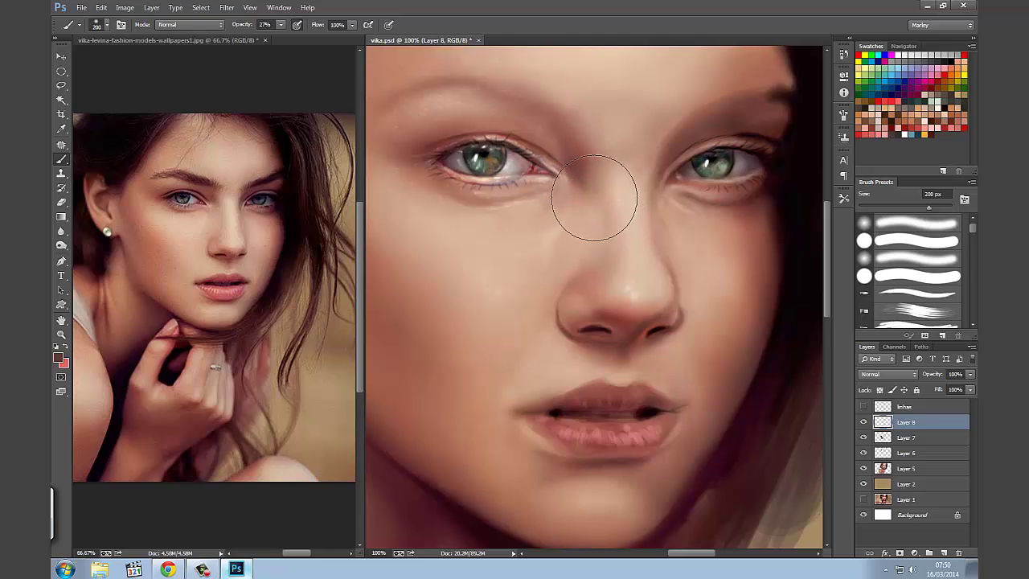
pyautogui.press('[')
pyautogui.press('[')
pyautogui.press('[')
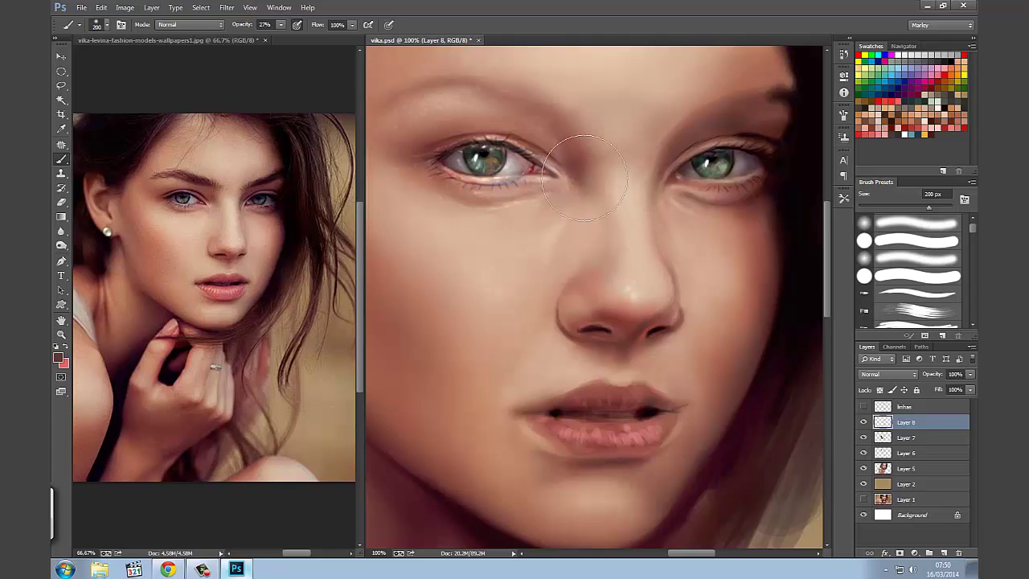
pyautogui.press('[')
pyautogui.press('[')
pyautogui.press('[')
pyautogui.press(']')
pyautogui.press(']')
pyautogui.press(']')
pyautogui.press(']')
pyautogui.press('[')
pyautogui.press('[')
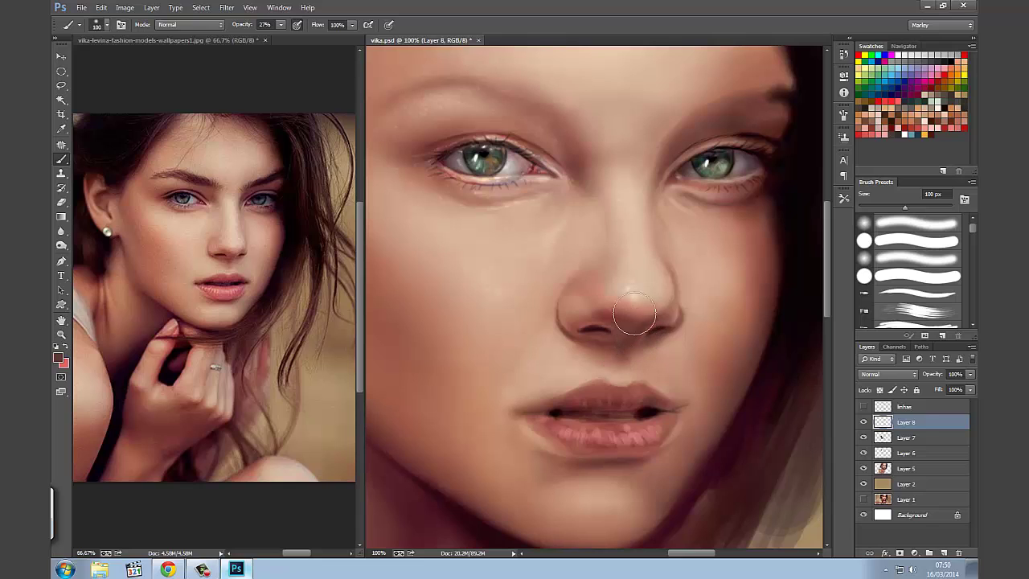
# Paint reference-photo skin tone under the nose tip, then resample lighter tones from the nose
pyautogui.keyDown('alt'); pyautogui.click(231, 249); pyautogui.keyUp('alt')
pyautogui.moveTo(614, 333); pyautogui.dragTo(632, 299)
pyautogui.press('[')
pyautogui.press('[')
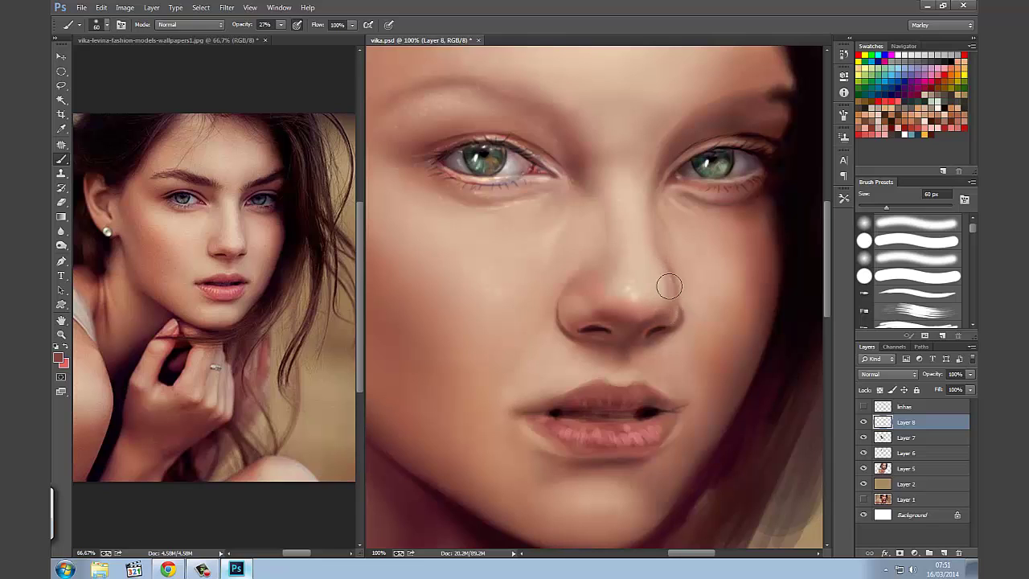
pyautogui.press(']')
pyautogui.press(']')
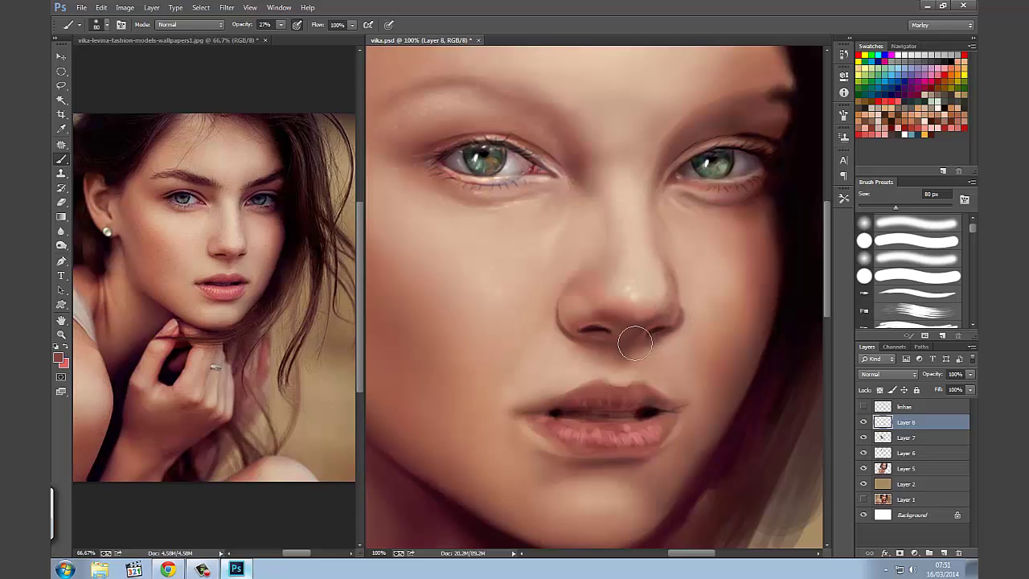
pyautogui.keyDown('alt'); pyautogui.click(666, 272); pyautogui.keyUp('alt')
pyautogui.keyDown('alt'); pyautogui.click(667, 282); pyautogui.keyUp('alt')
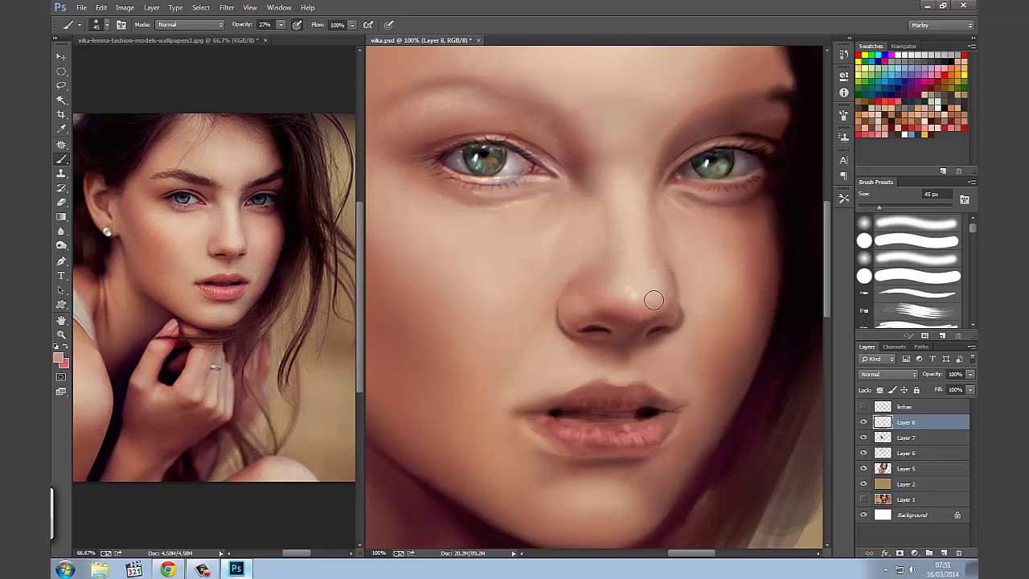
# Lighten the skin down the nose bridge, then sample a darker tone with a 35–40 px brush
pyautogui.keyDown('alt'); pyautogui.click(637, 238); pyautogui.keyUp('alt')
pyautogui.moveTo(645, 244)
pyautogui.mouseDown()
pyautogui.moveTo(667, 280)
pyautogui.moveTo(662, 270)
pyautogui.mouseUp()
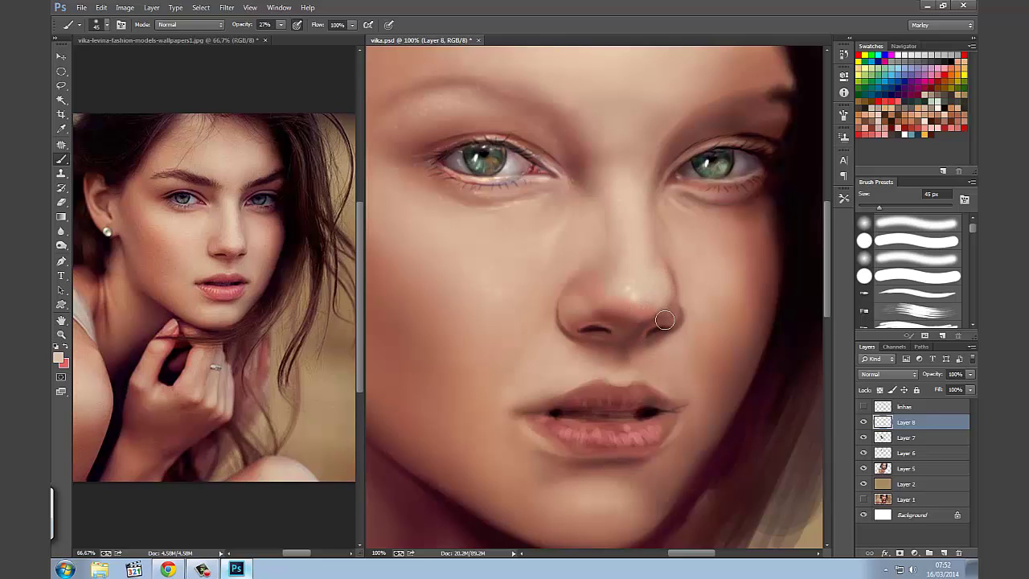
pyautogui.press('[')
pyautogui.press('[')
pyautogui.press('[')
pyautogui.press('[')
pyautogui.keyDown('alt'); pyautogui.click(642, 306); pyautogui.keyUp('alt')
pyautogui.press('[')
pyautogui.press(']')
pyautogui.press('[')
# Sample the nostril's dark brown and nearby skin tones, blending beside the nose with a 20 px brush
pyautogui.keyDown('alt'); pyautogui.click(657, 324); pyautogui.keyUp('alt')
pyautogui.press('[')
pyautogui.press('[')
pyautogui.press('[')
pyautogui.keyDown('alt'); pyautogui.click(682, 331); pyautogui.keyUp('alt')
pyautogui.press(']')
pyautogui.keyDown('alt'); pyautogui.click(675, 263); pyautogui.keyUp('alt')
pyautogui.keyDown('alt'); pyautogui.click(669, 264); pyautogui.keyUp('alt')
pyautogui.keyDown('alt'); pyautogui.click(666, 165); pyautogui.keyUp('alt')
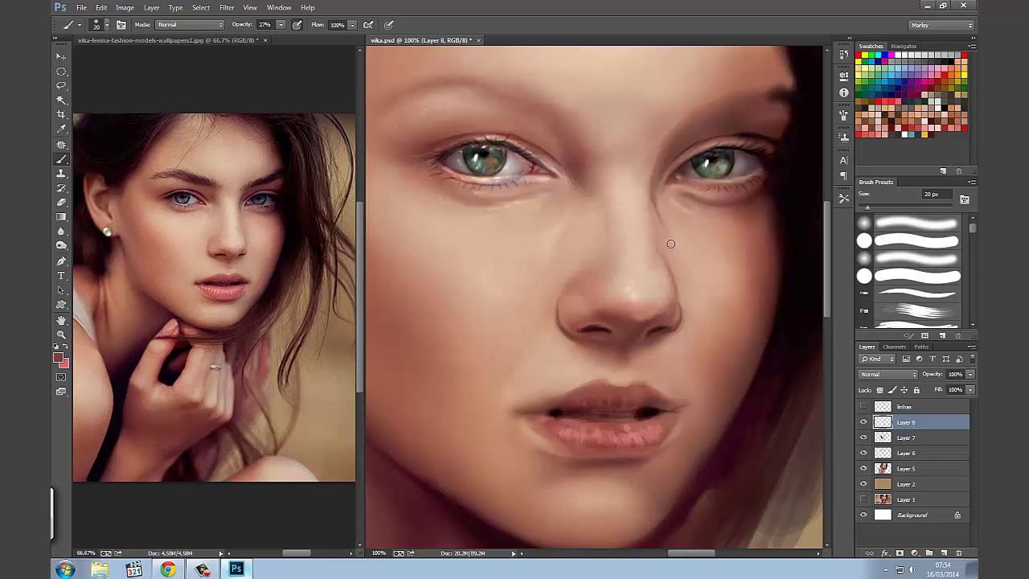
# Blend shading down the right side of the nose and brighten the nose tip with sampled skin tones
pyautogui.press(']')
pyautogui.press(']')
# Using a reference-photo skin tone, lighten the nose bridge and soften the tip and shadow near the eye
pyautogui.press(']')
pyautogui.press('[')
pyautogui.press('[')
pyautogui.keyDown('alt'); pyautogui.click(665, 263); pyautogui.keyUp('alt')
pyautogui.moveTo(662, 269); pyautogui.dragTo(673, 304)
pyautogui.keyDown('alt'); pyautogui.click(648, 247); pyautogui.keyUp('alt')
pyautogui.moveTo(645, 256); pyautogui.dragTo(649, 305)
pyautogui.moveTo(648, 305); pyautogui.dragTo(616, 323)
pyautogui.keyDown('alt'); pyautogui.click(232, 232); pyautogui.keyUp('alt')
pyautogui.moveTo(609, 271)
pyautogui.mouseDown()
pyautogui.moveTo(616, 290)
pyautogui.moveTo(616, 262)
pyautogui.moveTo(625, 271)
pyautogui.mouseUp()
pyautogui.moveTo(630, 292); pyautogui.dragTo(625, 294)
pyautogui.press(']')
pyautogui.press(']')
pyautogui.press(']')
pyautogui.moveTo(635, 239); pyautogui.dragTo(639, 294)
pyautogui.moveTo(657, 197); pyautogui.dragTo(643, 227)
# Choose near-black then dark red 5e110b swatches and shrink the brush to 9 px
pyautogui.press('[')
pyautogui.press('[')
pyautogui.press('[')
pyautogui.press('[')
pyautogui.press(']')
pyautogui.keyDown('alt'); pyautogui.click(552, 411); pyautogui.keyUp('alt')
pyautogui.press('[')
pyautogui.click(892, 125)
pyautogui.press(']')
pyautogui.press(']')
pyautogui.press('[')
pyautogui.press(']')
pyautogui.press(']')
pyautogui.press('[')
pyautogui.press('[')
pyautogui.press('[')
# Set the foreground colour to darker reddish-brown 3f0703 and enlarge the brush to 15 px
pyautogui.click(59, 359)
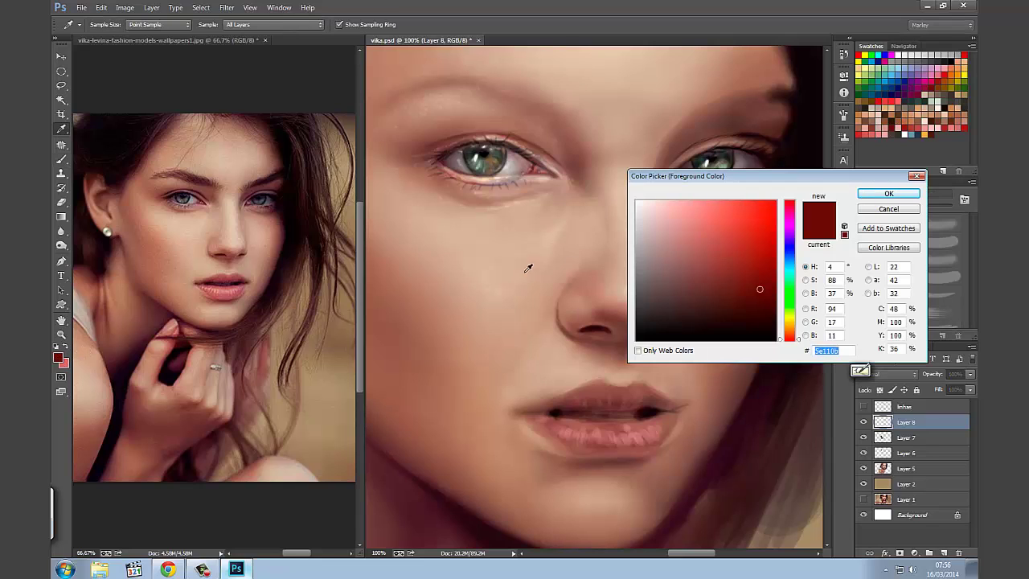
pyautogui.click(768, 307)
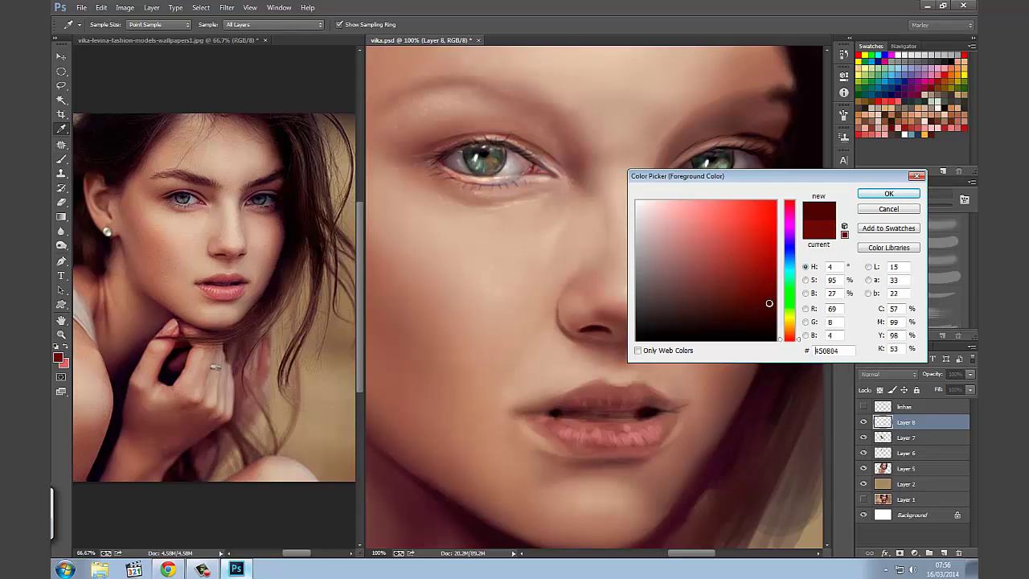
pyautogui.click(889, 194)
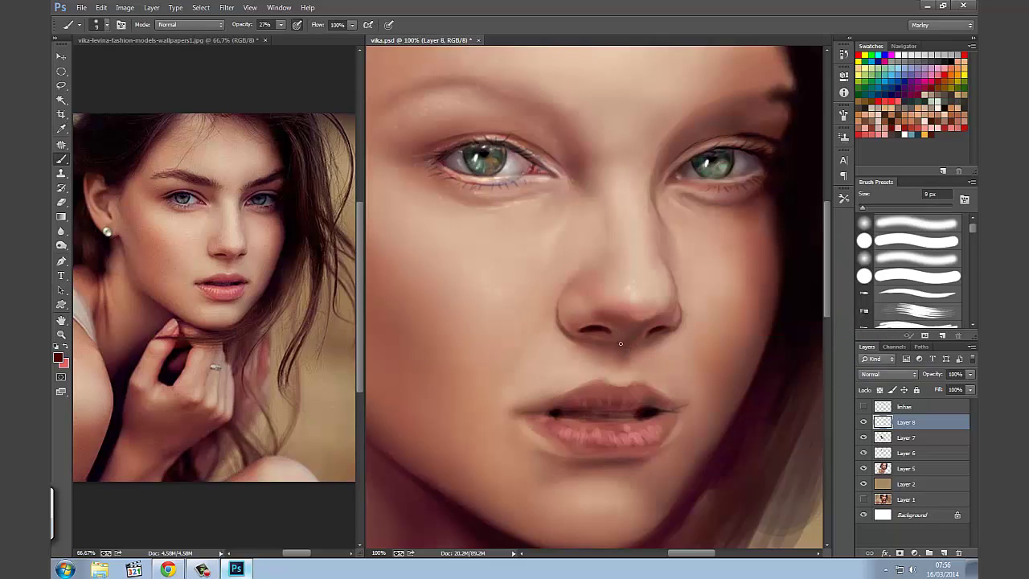
pyautogui.press(']')
pyautogui.press(']')
pyautogui.press(']')
pyautogui.press(']')
# Shrink the brush to 9 px and switch to the Smudge tool at 15% strength
pyautogui.press('[')
pyautogui.press('[')
pyautogui.press('[')
pyautogui.click(62, 231)
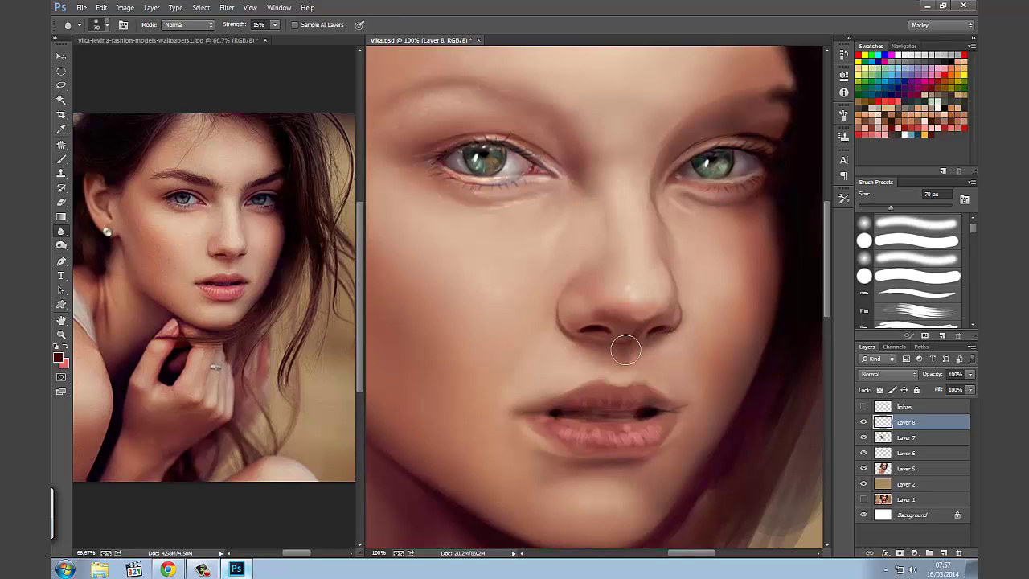
# Switch to the Smudge tool at 30 px to blend the paint around the nostrils
pyautogui.rightClick(60, 233)
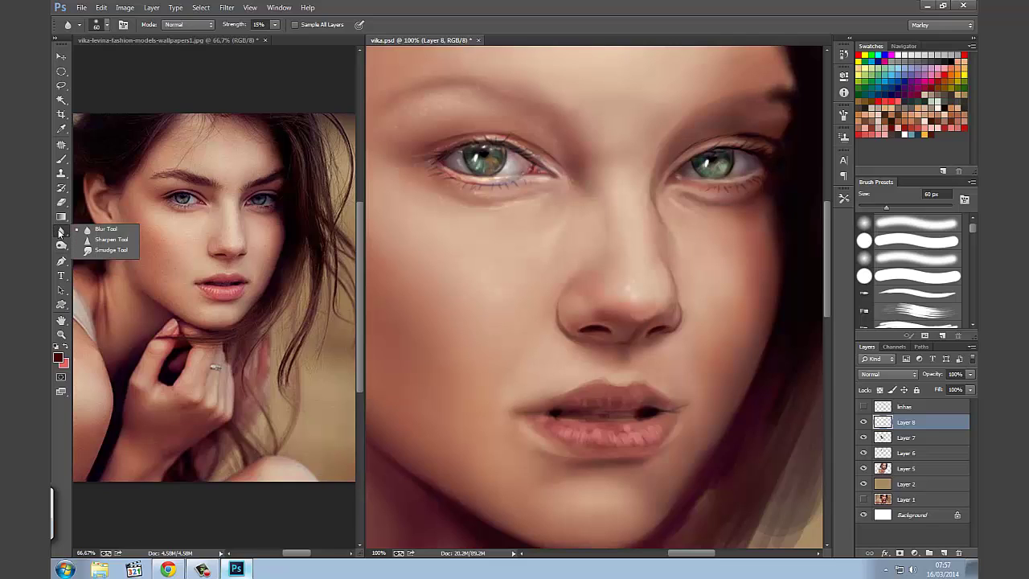
pyautogui.click(88, 249)
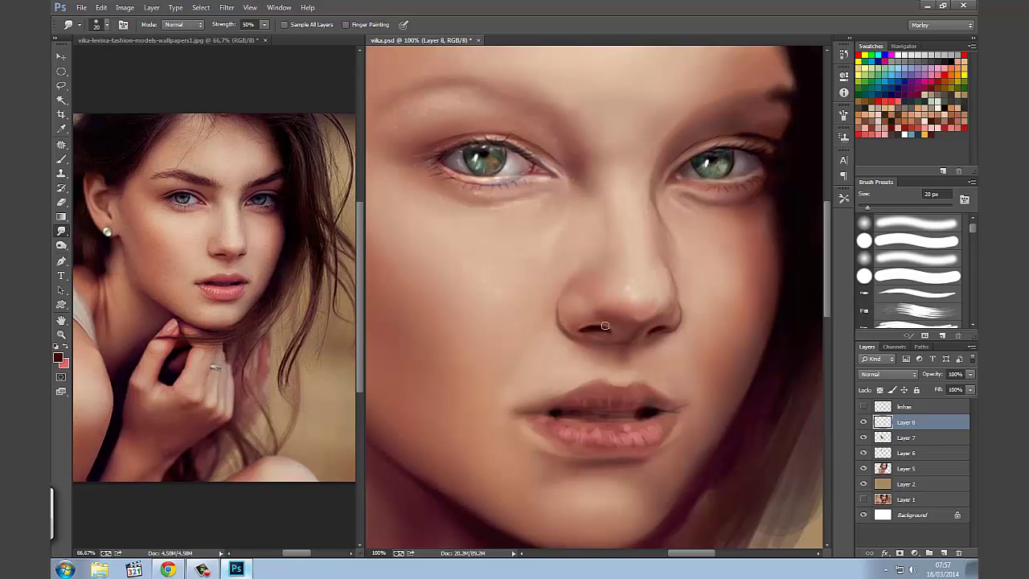
pyautogui.press(']')
# Sample skin colour beside the nose and paint soft shading above the upper lip with a 15–35 px brush
pyautogui.press('b')
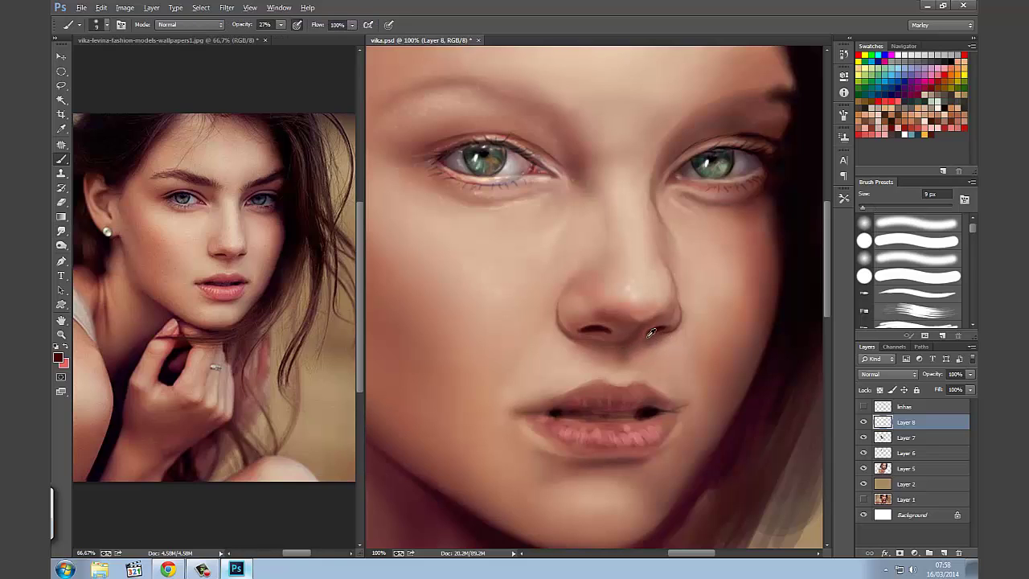
pyautogui.keyDown('alt'); pyautogui.click(650, 334); pyautogui.keyUp('alt')
pyautogui.press(']')
pyautogui.press(']')
pyautogui.press(']')
pyautogui.press(']')
pyautogui.moveTo(634, 366); pyautogui.dragTo(628, 377)
pyautogui.press('[')
pyautogui.press('[')
pyautogui.press('[')
pyautogui.press('[')
pyautogui.press('[')
pyautogui.press(']')
pyautogui.press(']')
pyautogui.press(']')
# Pick a lighter skin tone and paint a highlight on the nose with a 45 px Screen-mode brush
pyautogui.keyDown('alt'); pyautogui.click(689, 295); pyautogui.keyUp('alt')
pyautogui.press('[')
pyautogui.press('[')
pyautogui.press(']')
pyautogui.press(']')
pyautogui.press(']')
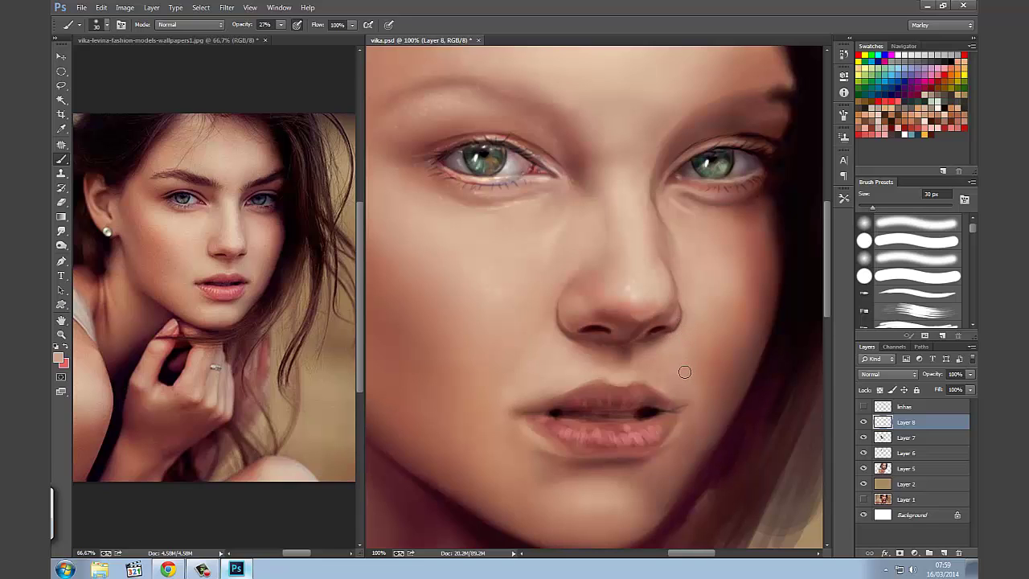
pyautogui.press(']')
pyautogui.press(']')
pyautogui.press(']')
pyautogui.click(193, 25)
pyautogui.click(179, 143)
pyautogui.moveTo(583, 312); pyautogui.dragTo(574, 305)
# Shrink the brush to 25 px and raise its opacity to 100%
pyautogui.press('[')
pyautogui.press('[')
pyautogui.press('7')
pyautogui.press('2')
pyautogui.moveTo(240, 25); pyautogui.dragTo(254, 24)
# Undo the nose highlight stroke, return blending to Normal, and pick near-white paint
pyautogui.hotkey('ctrl', 'z')
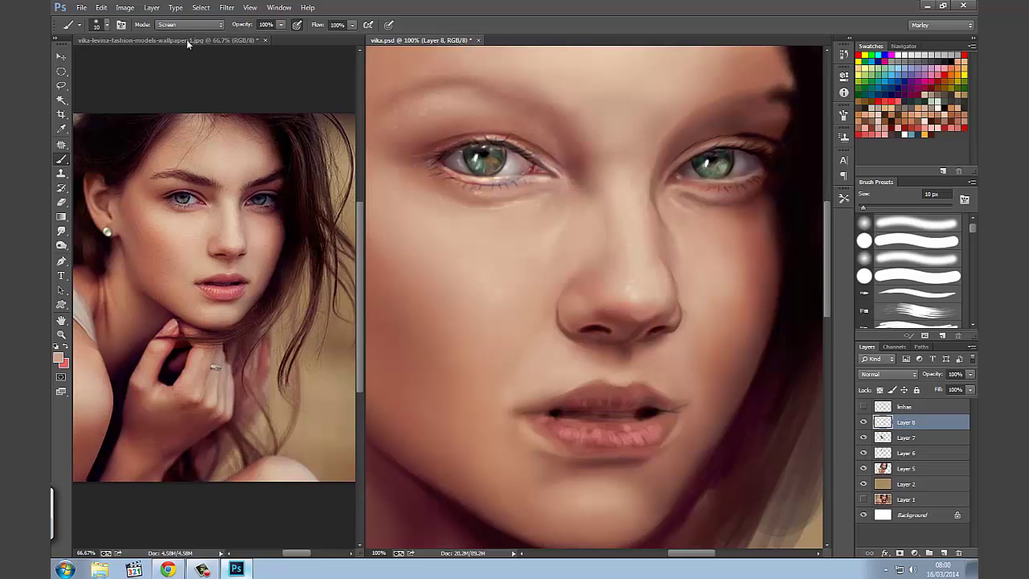
pyautogui.click(186, 24)
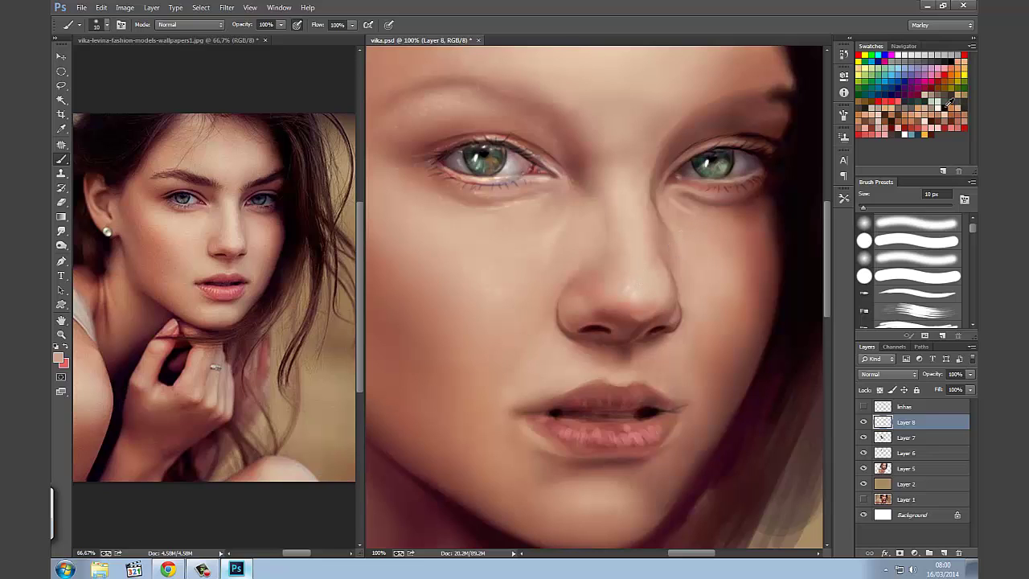
pyautogui.click(936, 109)
# Set the brush to 52% opacity, 35 px, and Screen blending
pyautogui.moveTo(242, 26); pyautogui.dragTo(215, 30)
pyautogui.press(']')
pyautogui.press(']')
pyautogui.click(197, 25)
# Set the brush to Screen mode, 28% opacity and 80 px
pyautogui.click(177, 137)
pyautogui.press(']')
pyautogui.press(']')
pyautogui.press(']')
pyautogui.press(']')
pyautogui.press(']')
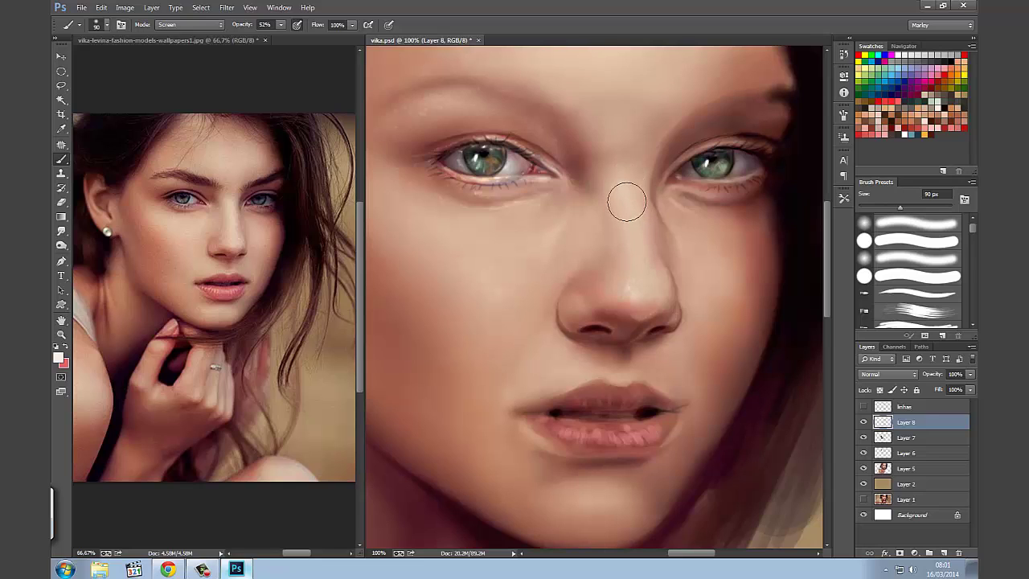
pyautogui.press('[')
pyautogui.press('[')
pyautogui.press('[')
pyautogui.press('[')
pyautogui.press(']')
pyautogui.press(']')
pyautogui.moveTo(244, 26); pyautogui.dragTo(231, 26)
pyautogui.press(']')
pyautogui.press(']')
pyautogui.press(']')
# Paint soft near-white glow strokes along the nose bridge and below the right eye
pyautogui.moveTo(631, 205); pyautogui.dragTo(632, 279)
pyautogui.moveTo(740, 257)
pyautogui.mouseDown()
pyautogui.moveTo(749, 290)
pyautogui.moveTo(730, 298)
pyautogui.moveTo(746, 290)
pyautogui.moveTo(719, 278)
pyautogui.moveTo(731, 283)
pyautogui.moveTo(699, 218)
pyautogui.mouseUp()
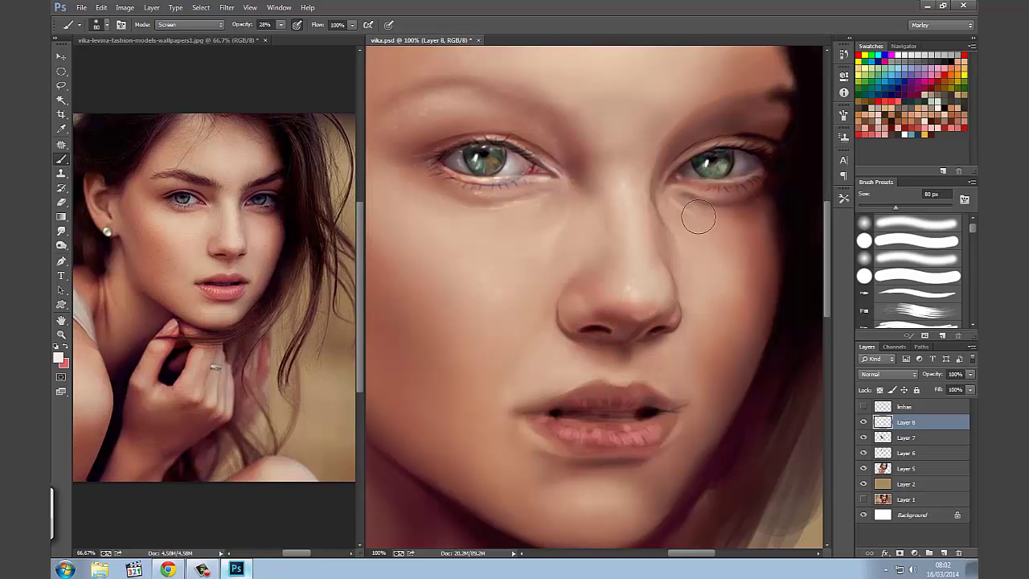
pyautogui.press('[')
pyautogui.press('[')
pyautogui.press('[')
pyautogui.press(']')
pyautogui.press(']')
pyautogui.press(']')
pyautogui.press(']')
# Return to Normal blending, sample skin tone, and dab it beside the nose with an 80 px brush
pyautogui.click(188, 26)
pyautogui.click(177, 37)
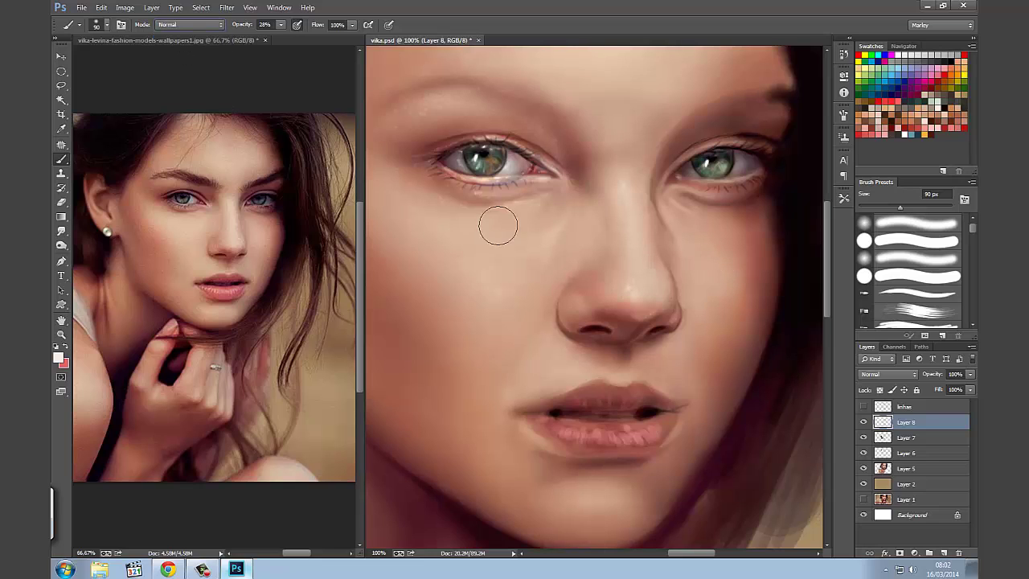
pyautogui.keyDown('alt'); pyautogui.click(713, 265); pyautogui.keyUp('alt')
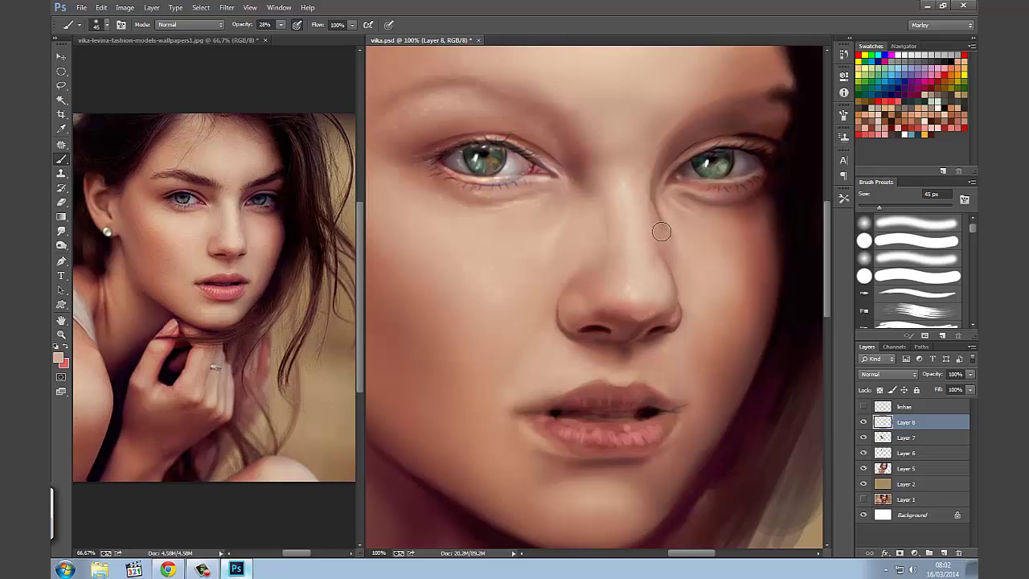
pyautogui.press(']')
pyautogui.press(']')
pyautogui.press(']')
pyautogui.click(727, 297)
# Compare the face with Layer 8 hidden and shown, zoom out, and save vika.psd
pyautogui.click(863, 421)
pyautogui.click(863, 422)
pyautogui.click(863, 422)
pyautogui.click(864, 422)
pyautogui.hotkey('ctrl', '-')
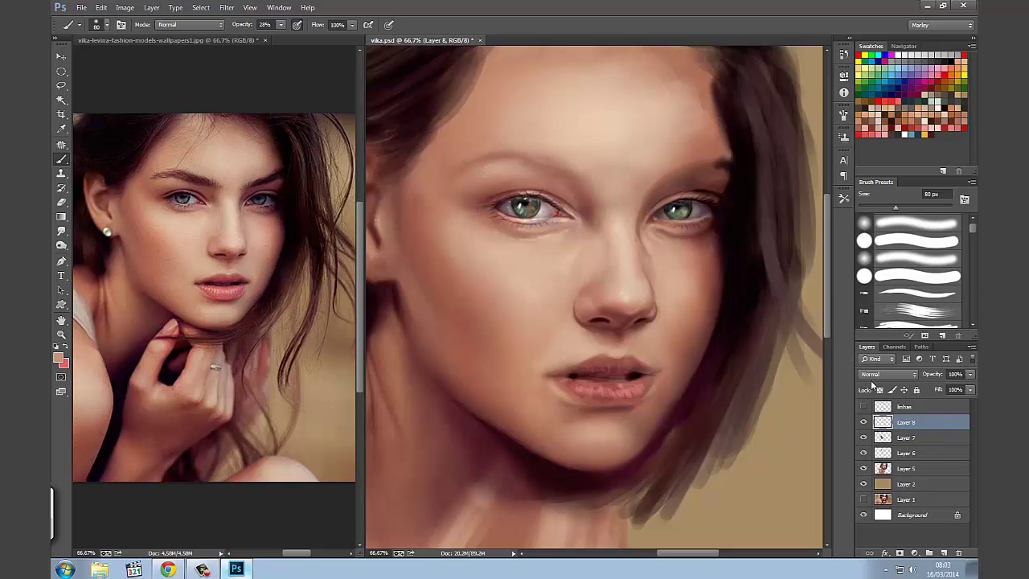
pyautogui.click(863, 422)
pyautogui.hotkey('ctrl', 's')
pyautogui.click(204, 569)
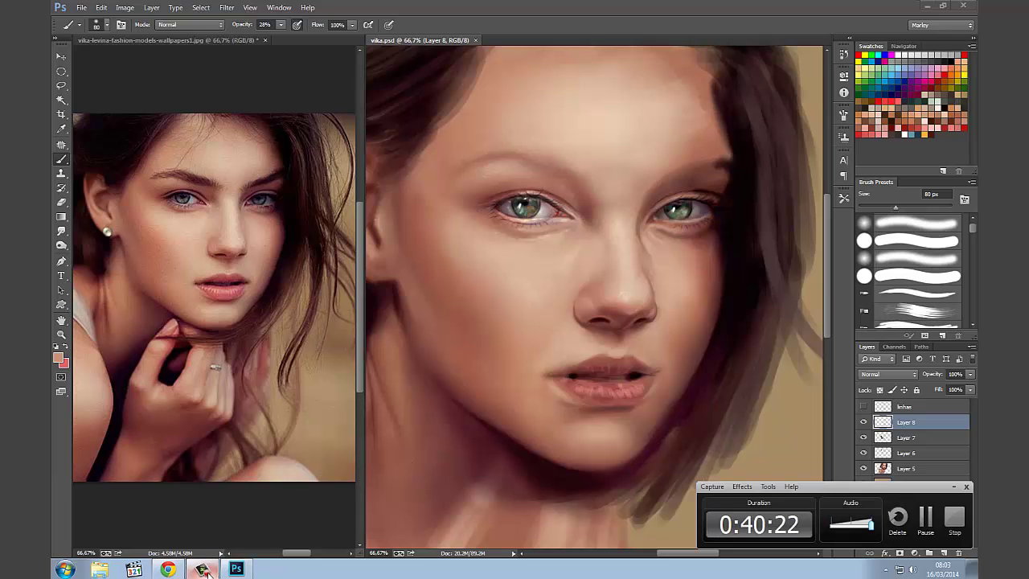